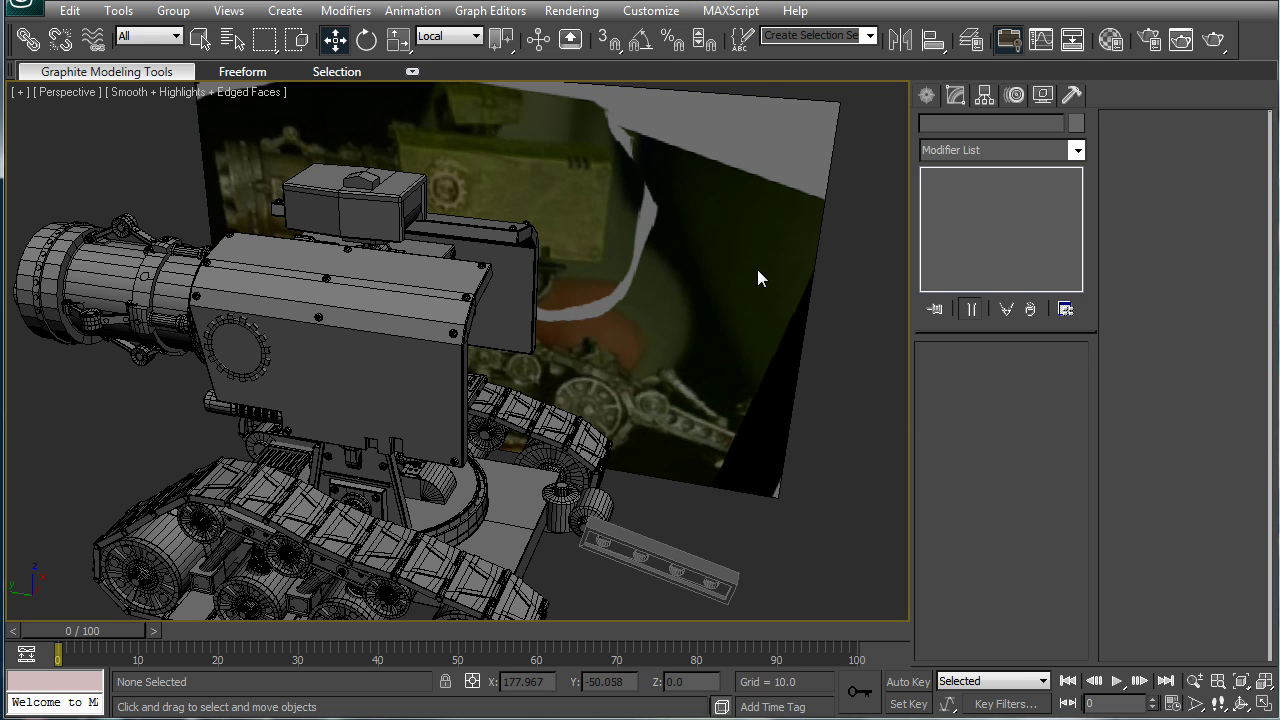
- Examine the jointed arm parts in the sprue apart.JPG reference photo and return to the model
middle_click_drag(754, 435, 538, 288)
scroll(650, 344, "up", 2)
left_click_drag(1279, 72, 620, 85)
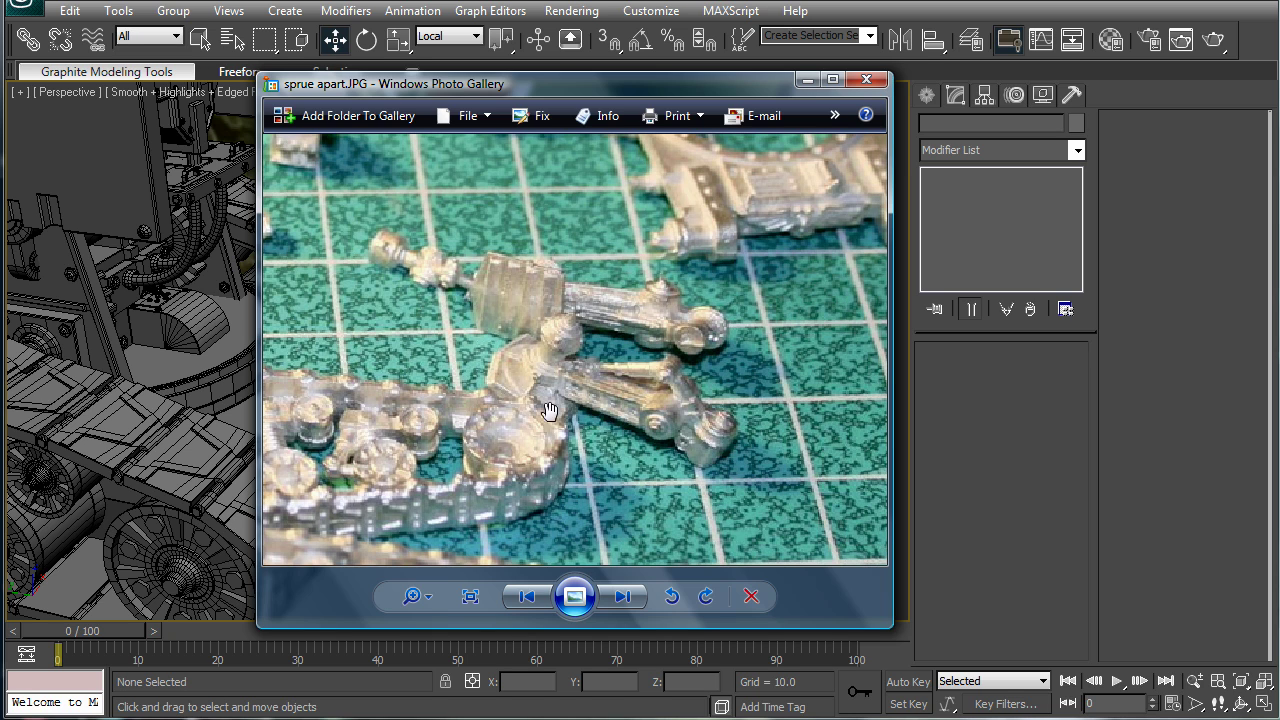
left_click_drag(660, 83, 1279, 61)
left_click(600, 418)
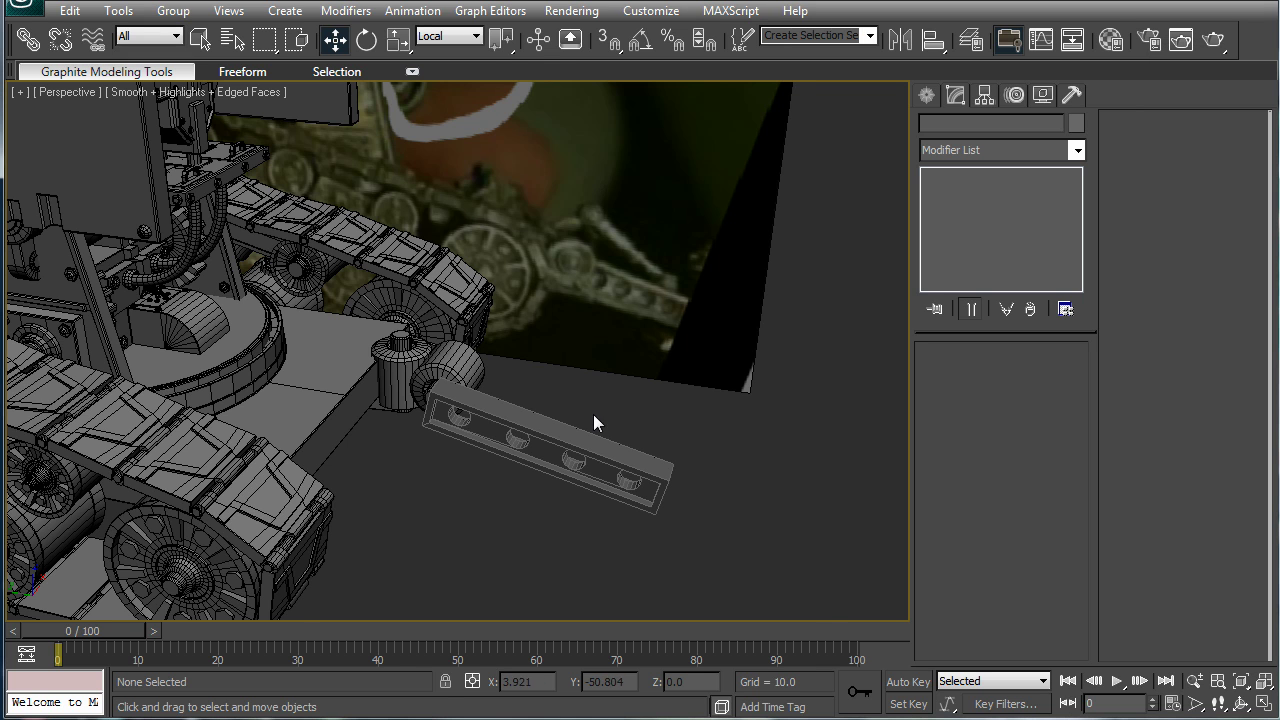
- Rotate the perforated arm in the Left view so its free end tilts further downward
scroll(600, 418, "up", 3)
key("l")
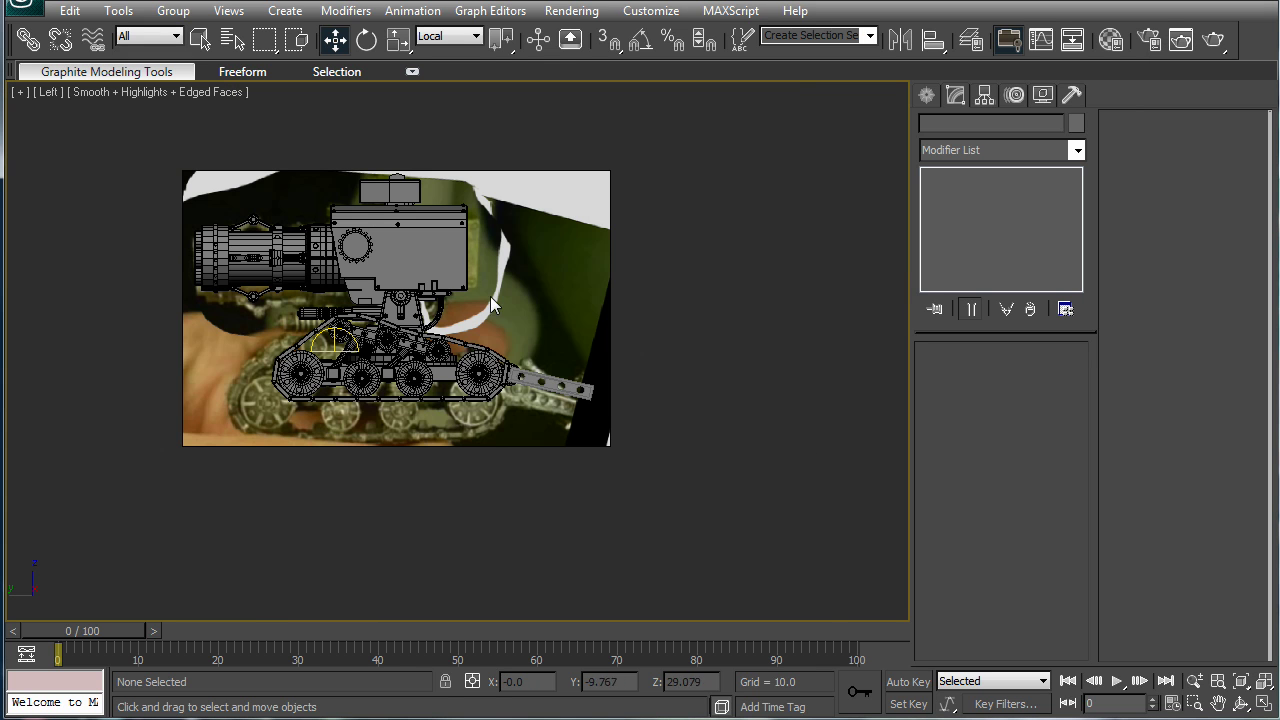
scroll(512, 403, "up", 2)
scroll(512, 403, "up", 5)
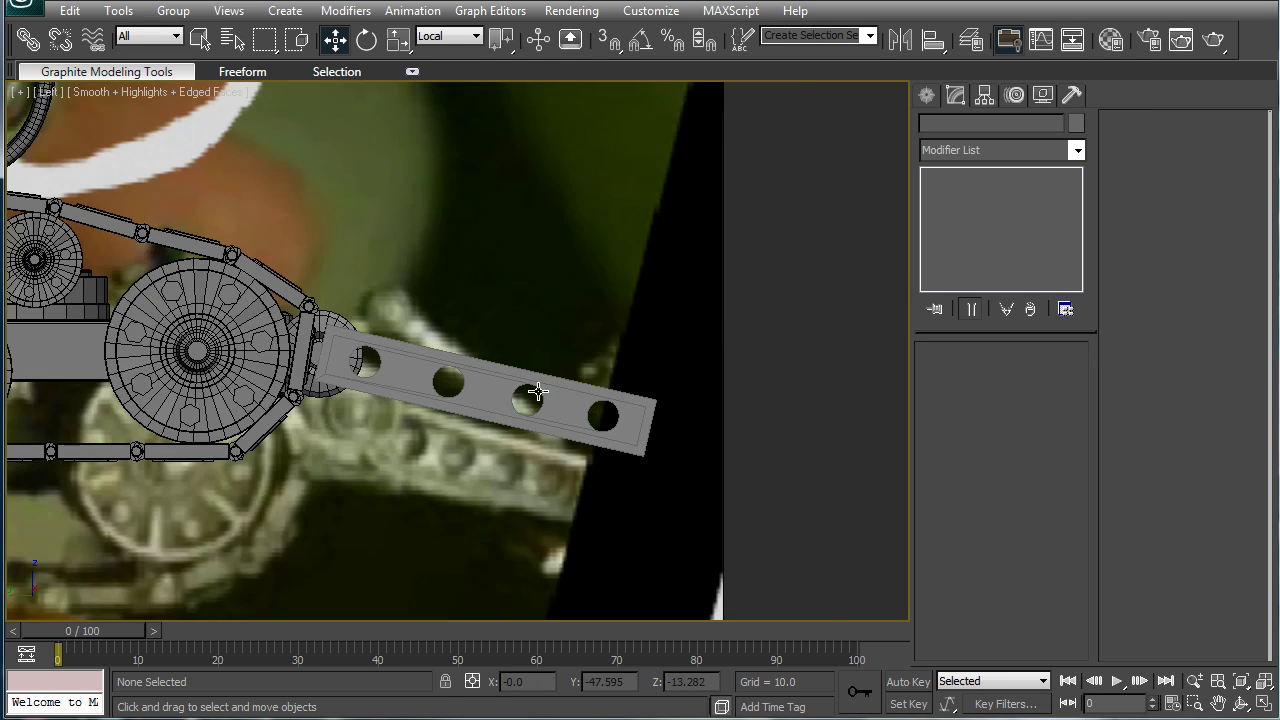
left_click(514, 401)
middle_click_drag(564, 342, 568, 340)
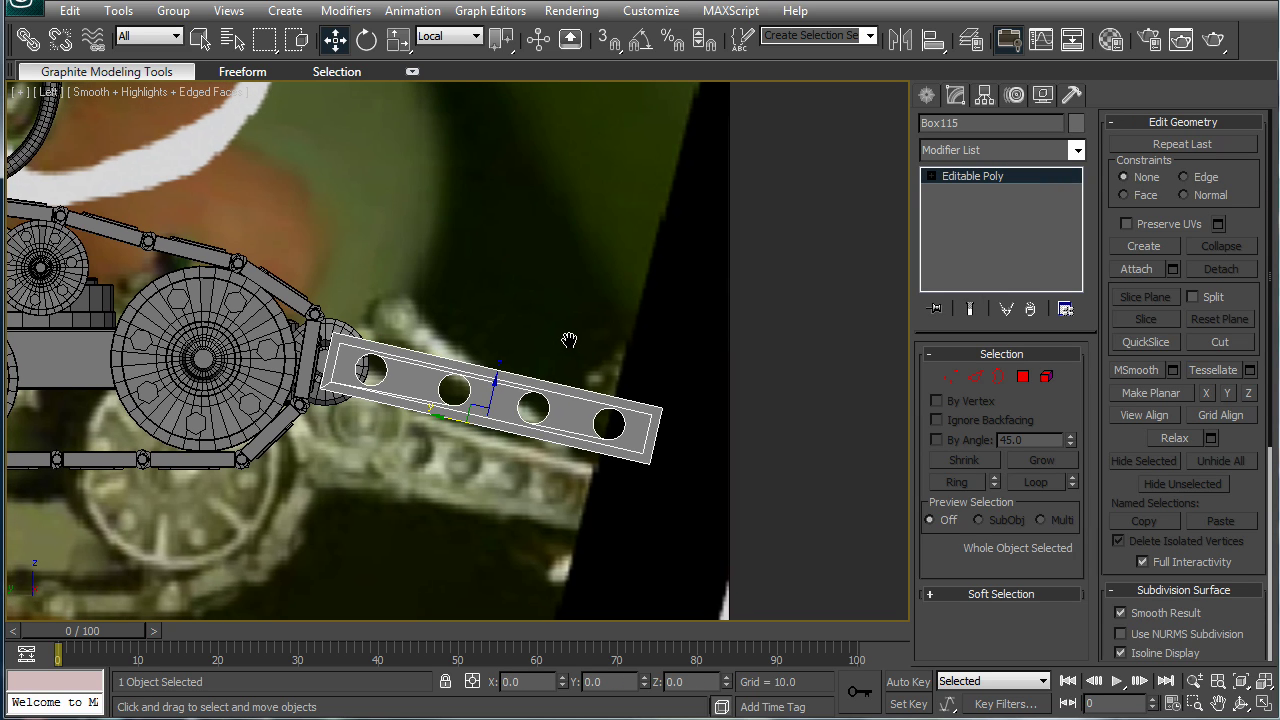
key("e")
left_click_drag(507, 392, 476, 418)
key("w")
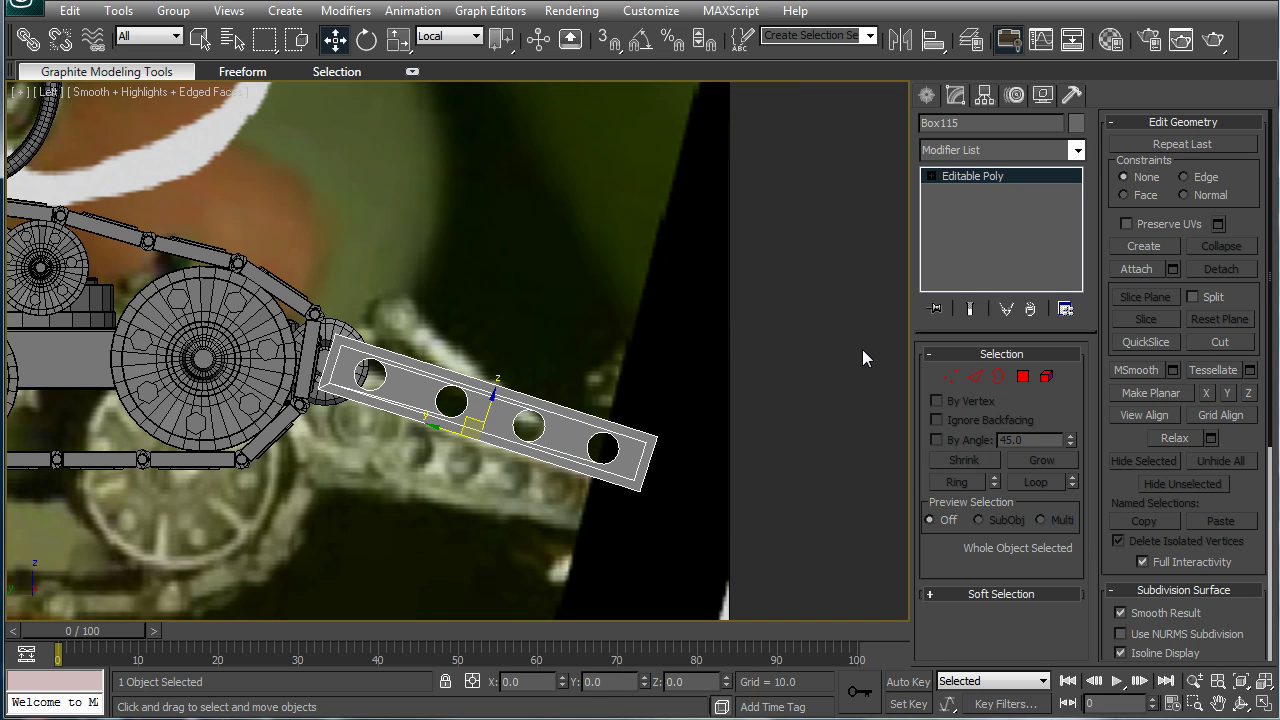
- Try to scale the vertices at the perforated arm's free end along their local X axis
left_click(930, 176)
left_click(960, 192)
left_click_drag(740, 357, 632, 545)
key("r")
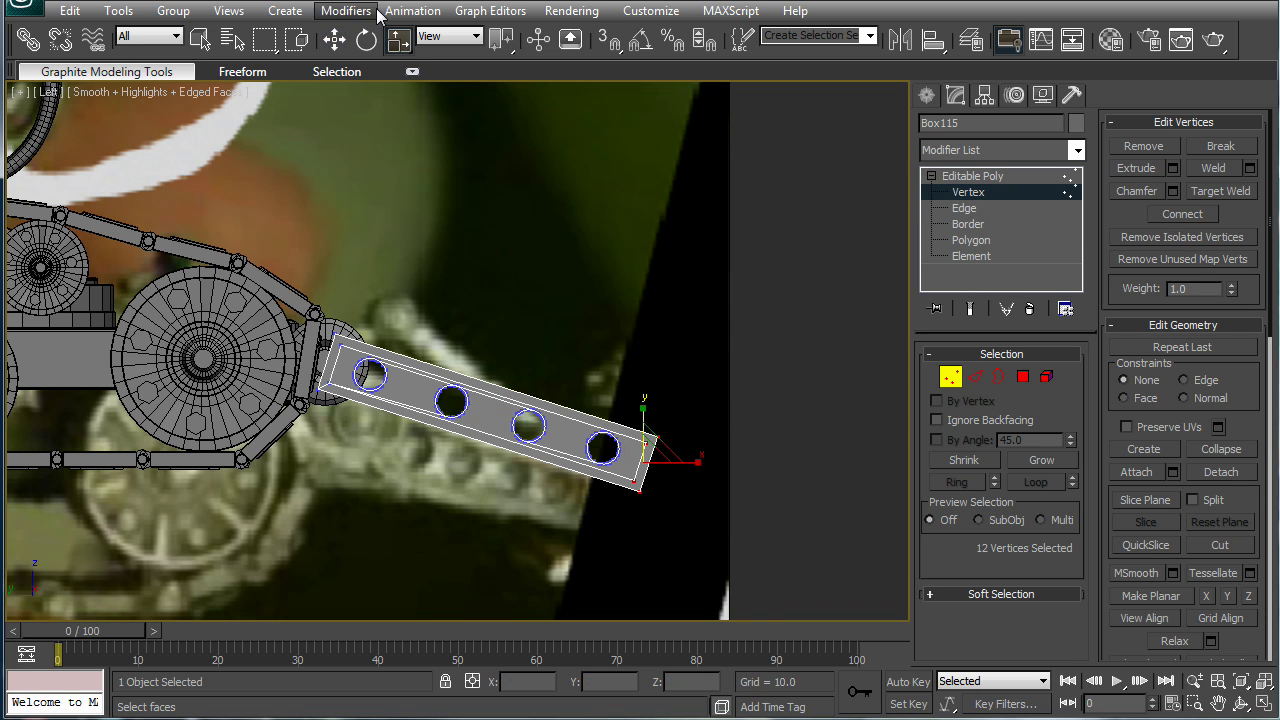
left_click(448, 38)
left_click(430, 105)
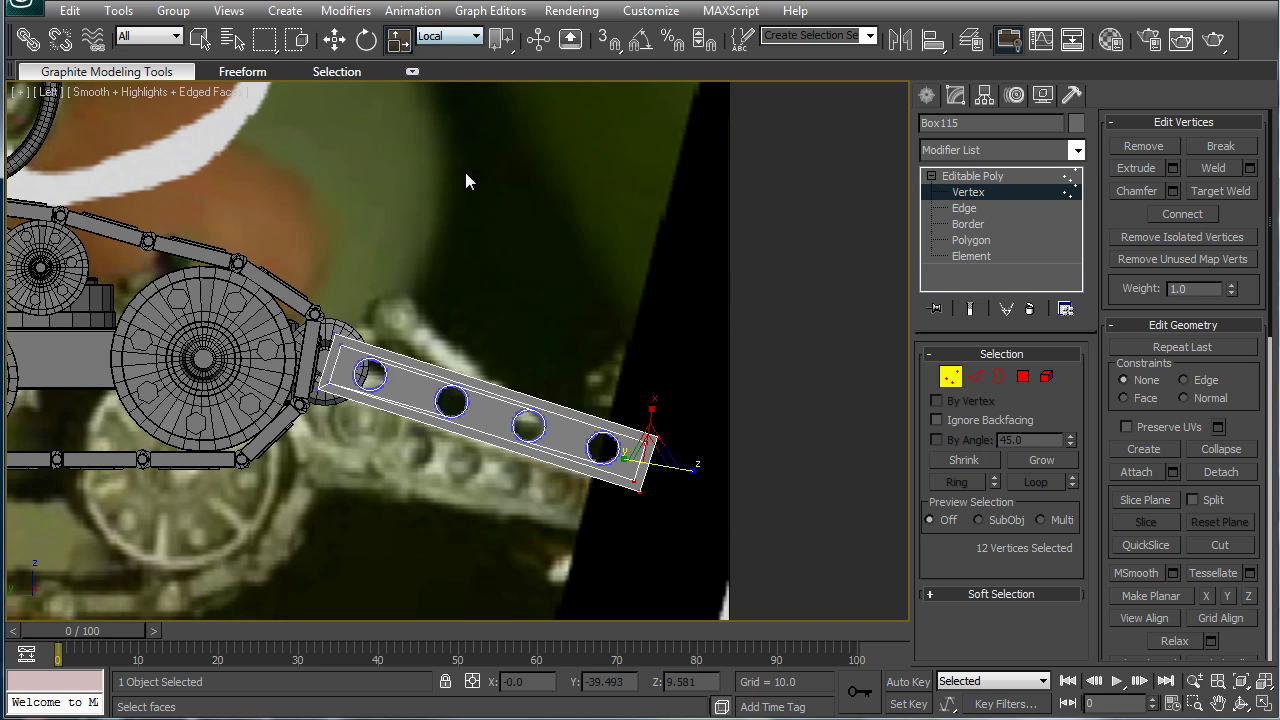
left_click_drag(653, 420, 650, 398)
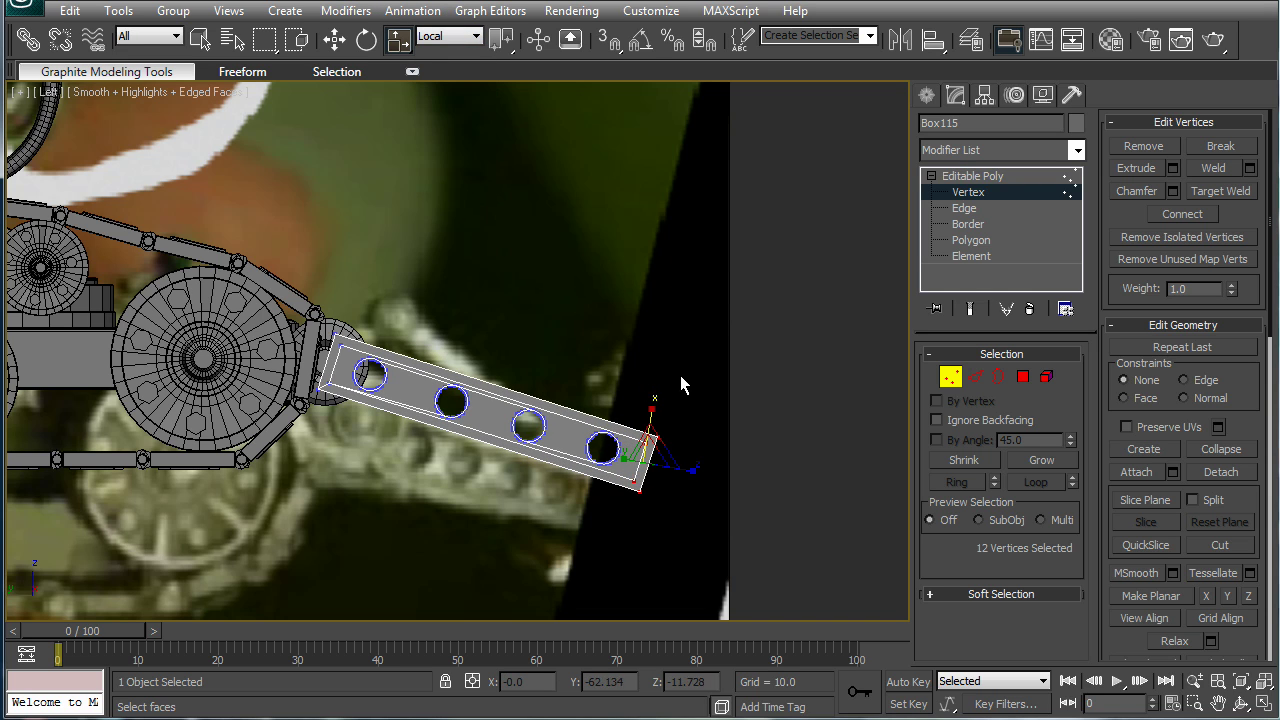
left_click(717, 420)
- Narrow the arm's free end by moving its upper and lower corner vertices closer together, and save the scene
scroll(637, 318, "up", 4)
key("w")
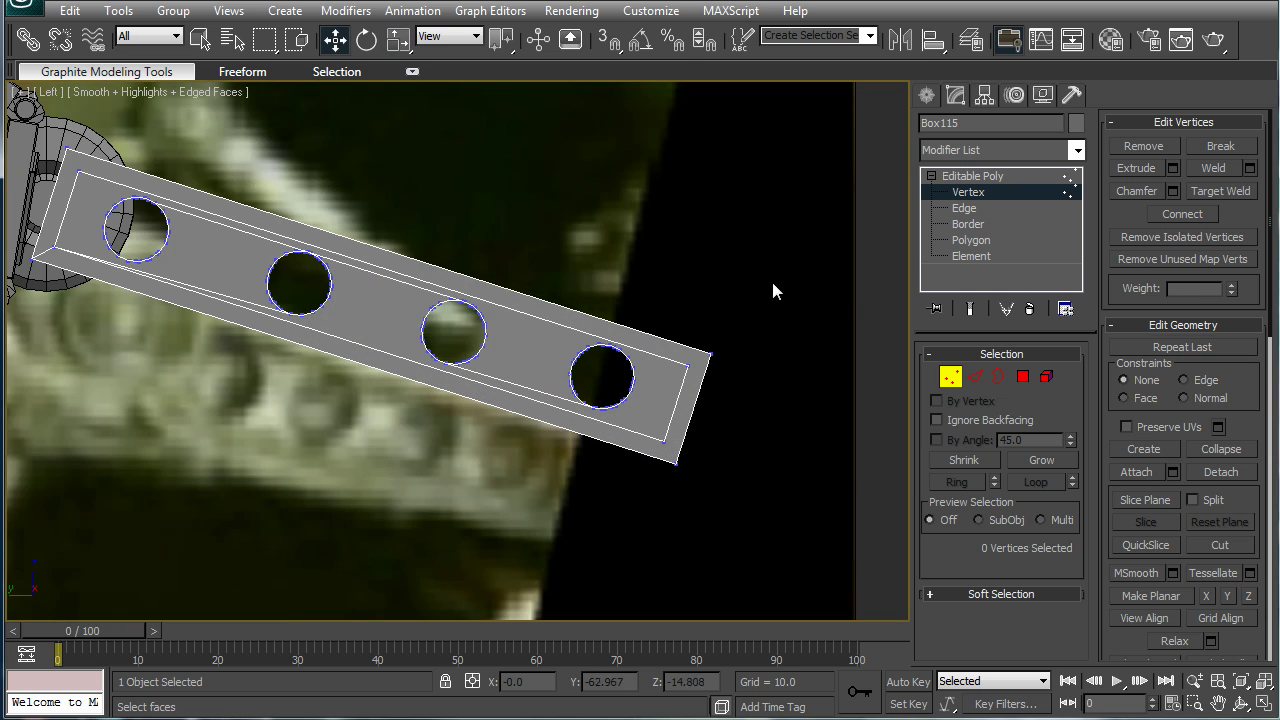
left_click_drag(774, 286, 651, 400)
left_click_drag(716, 343, 721, 346)
left_click_drag(613, 485, 612, 485)
left_click_drag(683, 426, 689, 417)
left_click(770, 465)
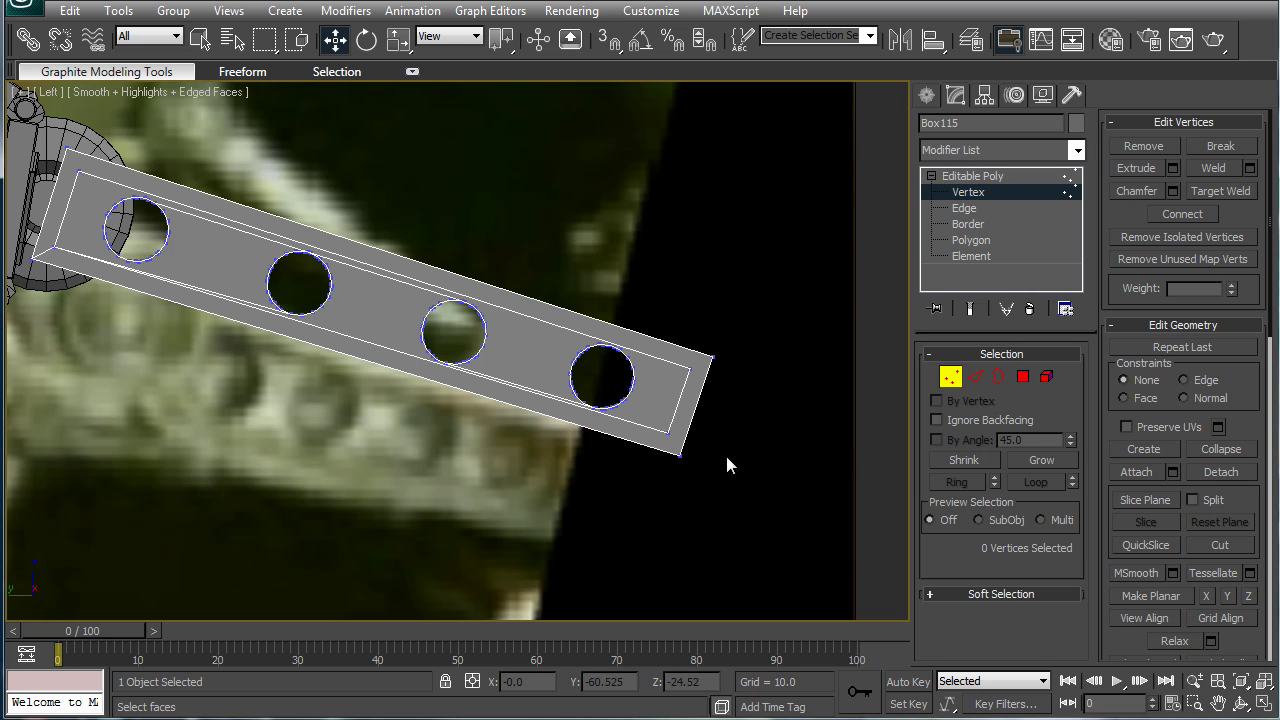
key("ctrl+s")
key("1")
- Inset the arm's long top and bottom faces as a group and scale the inset faces narrower along local X
key("p")
middle_click_drag(643, 251, 716, 383, "alt")
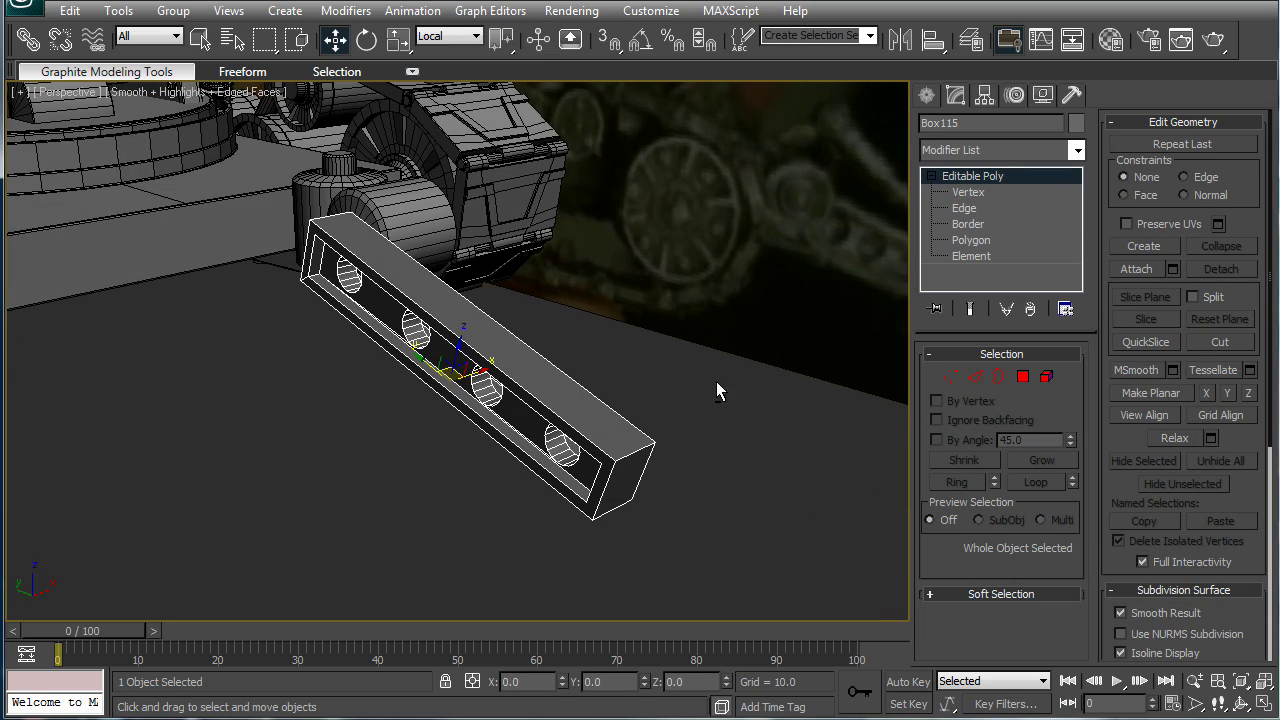
left_click(970, 243)
left_click(563, 386)
middle_click_drag(586, 423, 591, 274, "alt")
left_click(591, 274, "ctrl")
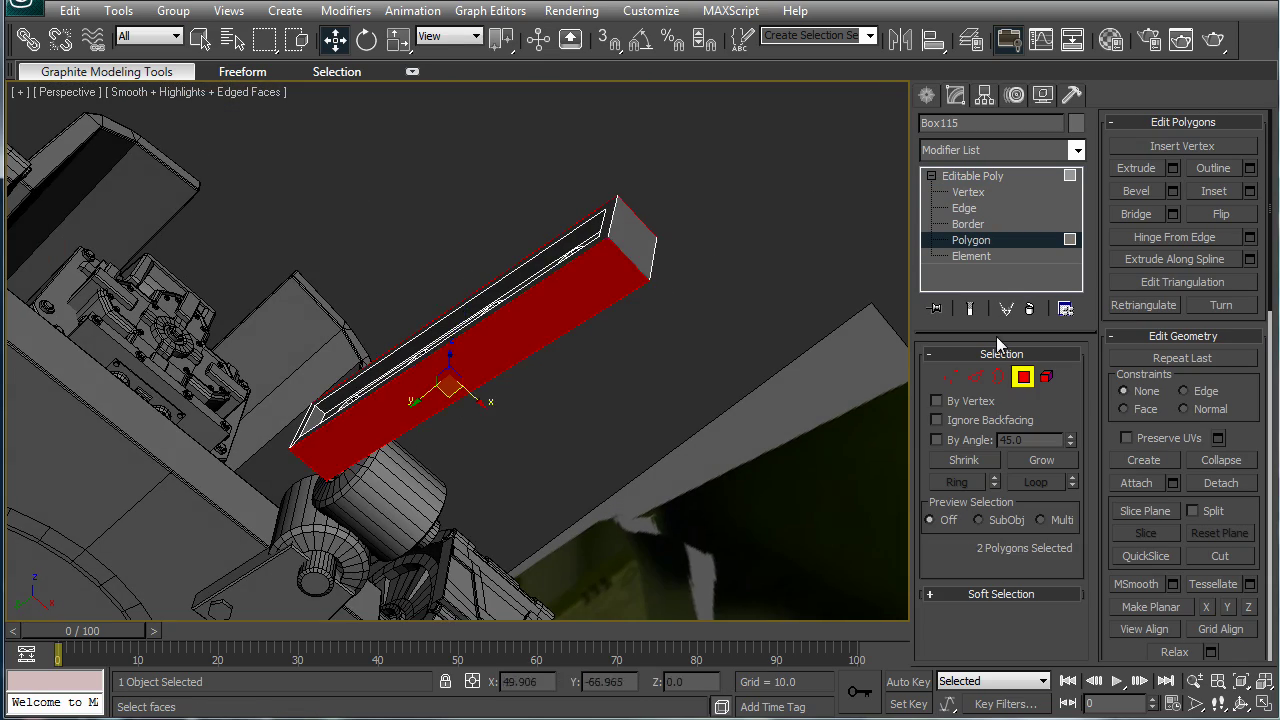
left_click(1250, 191)
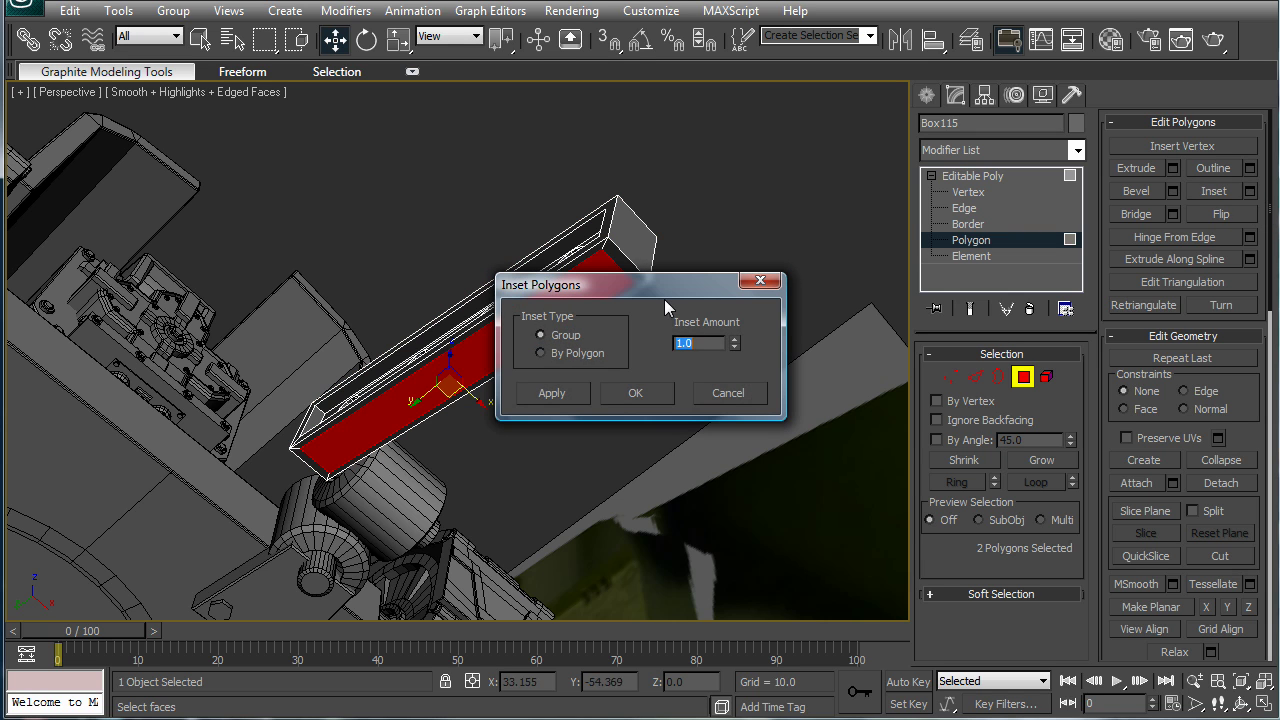
left_click_drag(734, 343, 745, 334)
left_click(635, 392)
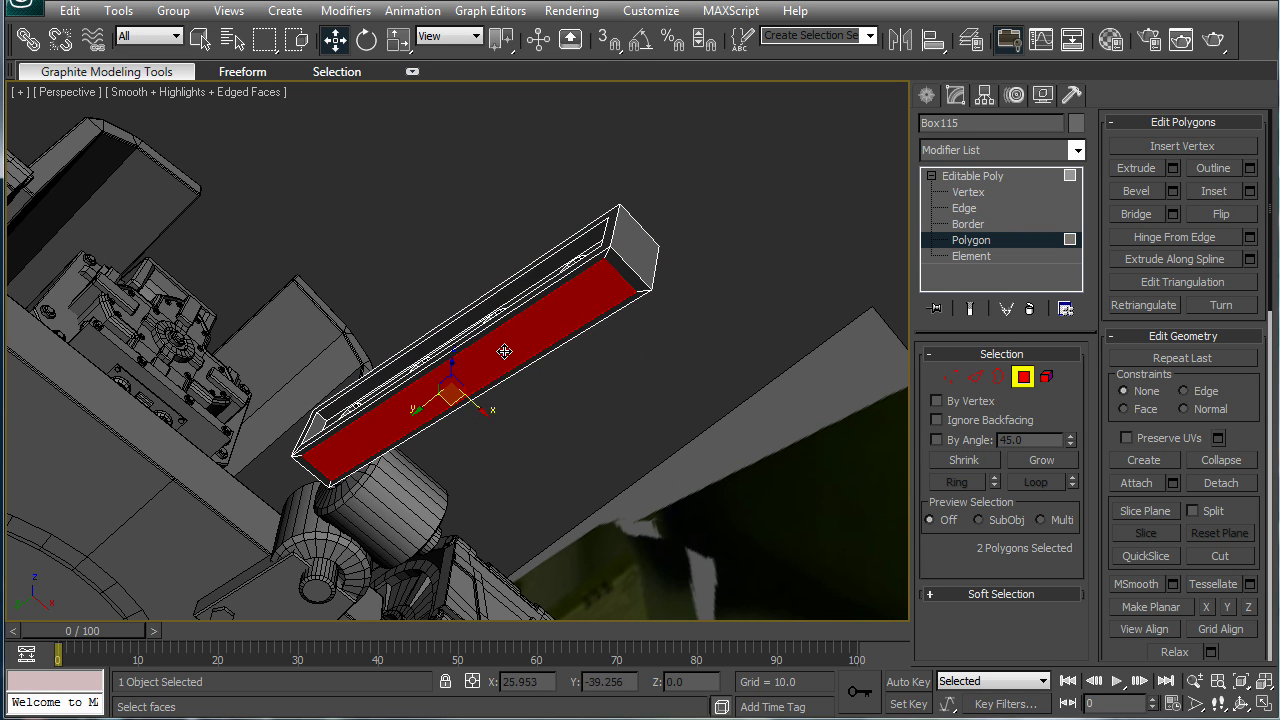
key("r")
left_click_drag(426, 350, 442, 356)
- Extrude the two inset faces into the arm as a group with a height of -0.46
left_click(1172, 168)
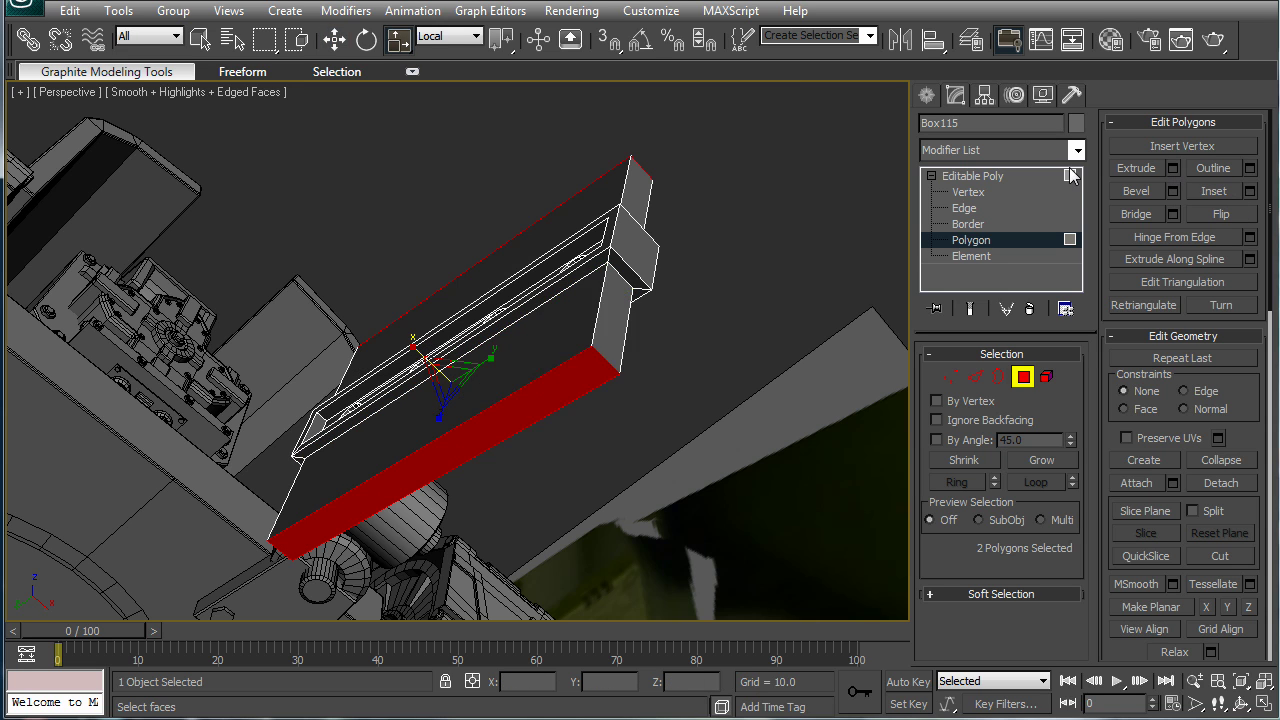
left_click_drag(698, 291, 814, 443)
left_click_drag(853, 487, 858, 590)
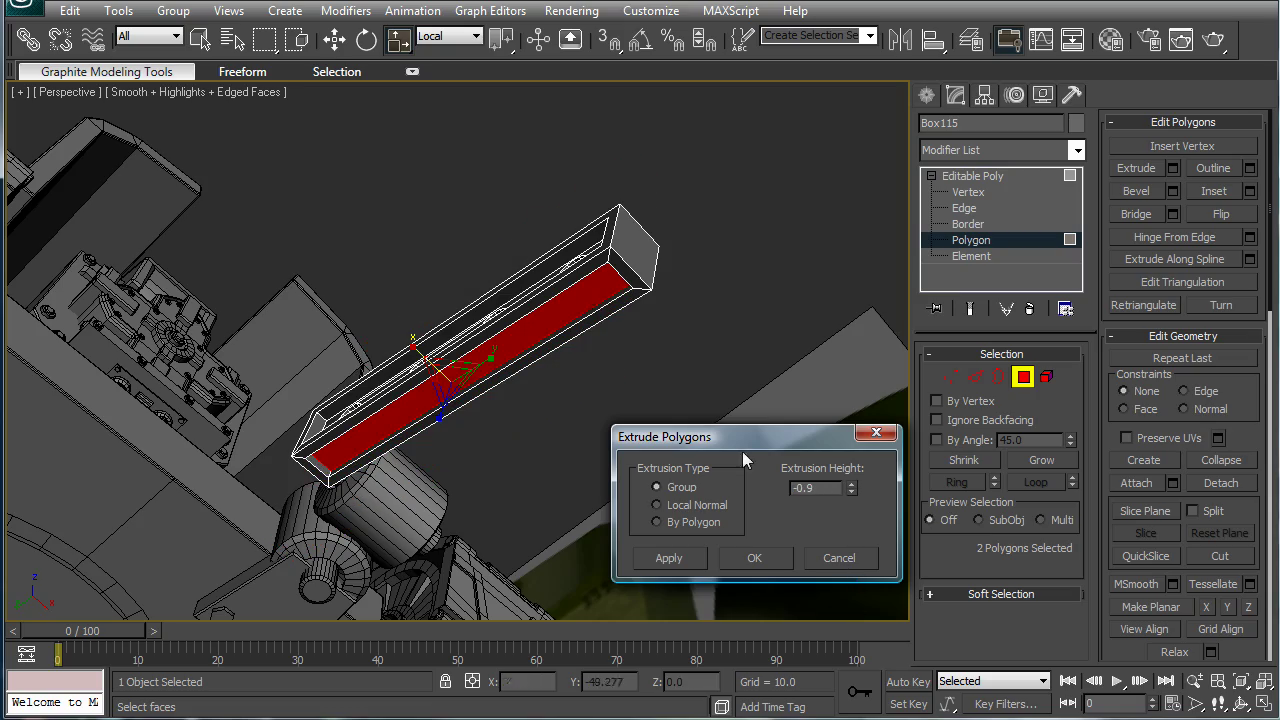
middle_click_drag(587, 302, 857, 506, "alt")
left_click(856, 486)
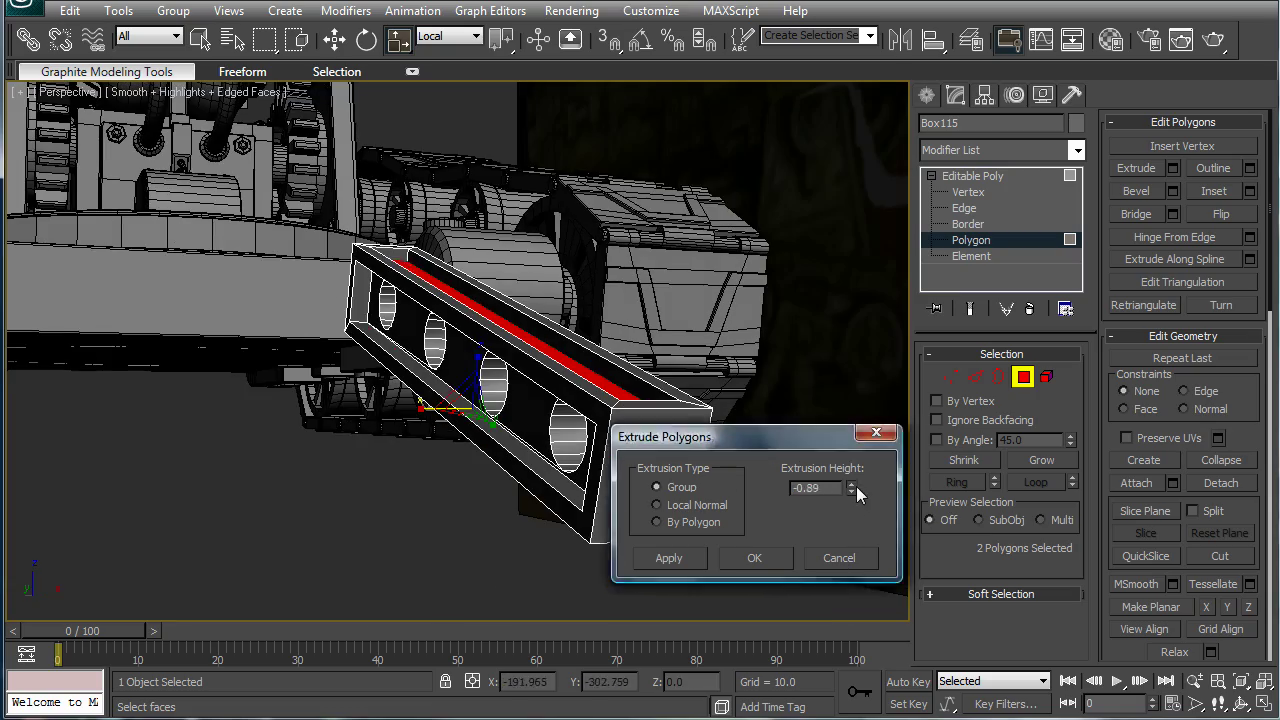
left_click_drag(856, 486, 850, 440)
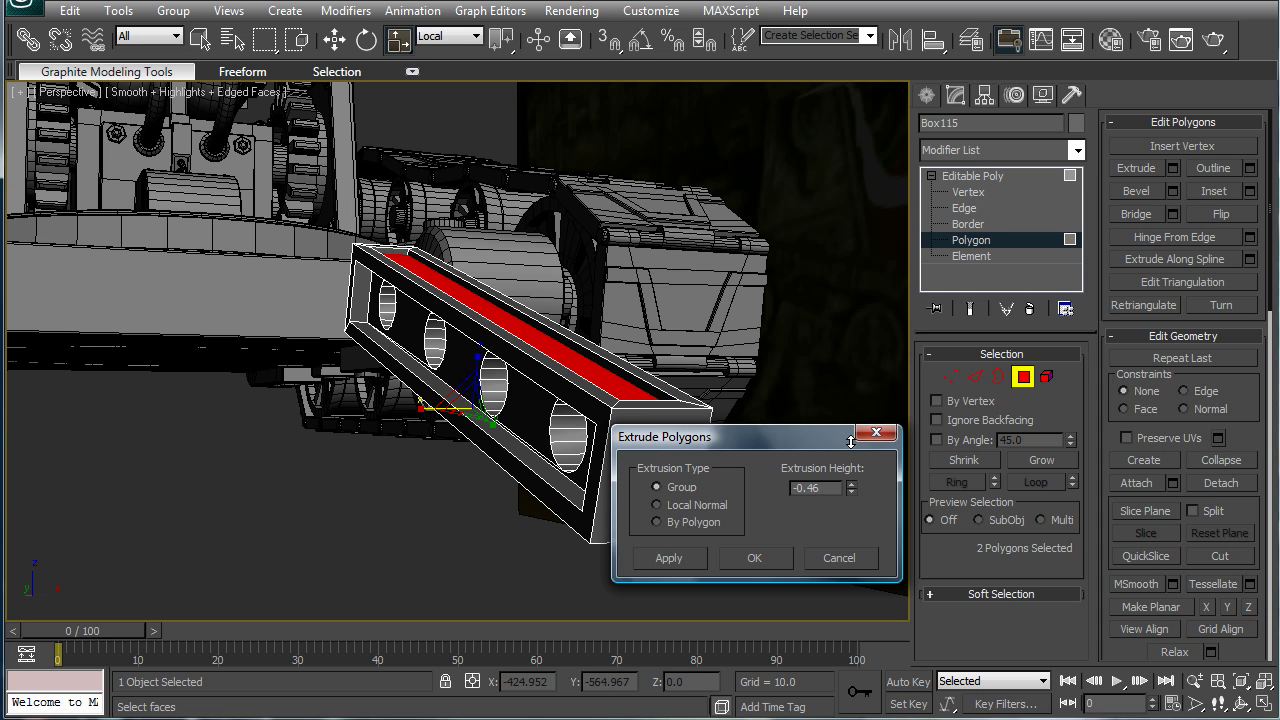
left_click(766, 557)
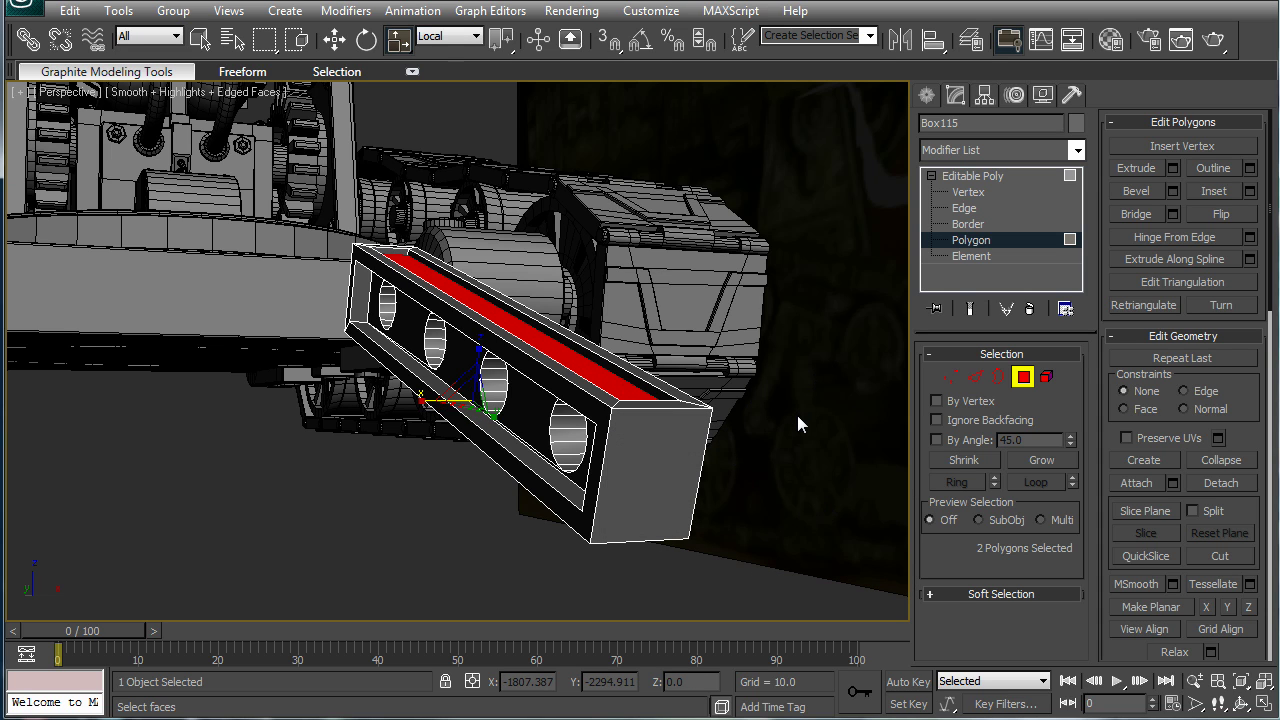
left_click(742, 398)
middle_click_drag(742, 398, 884, 232, "alt")
left_click(969, 177)
- Select the full band of side faces on the horizontal joint cylinder and inset it as a group
middle_click_drag(444, 395, 538, 397, "alt")
key("w")
left_click(562, 362)
left_click(964, 208)
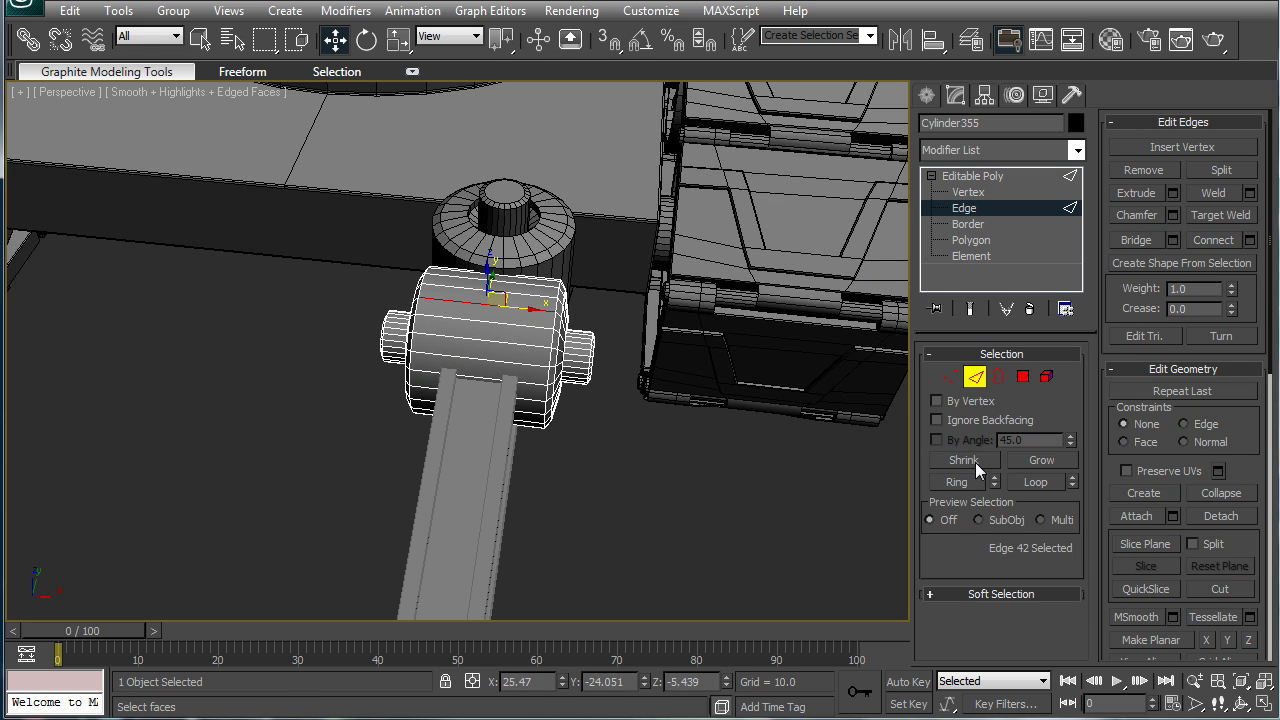
left_click(966, 482)
left_click(1027, 379, "ctrl")
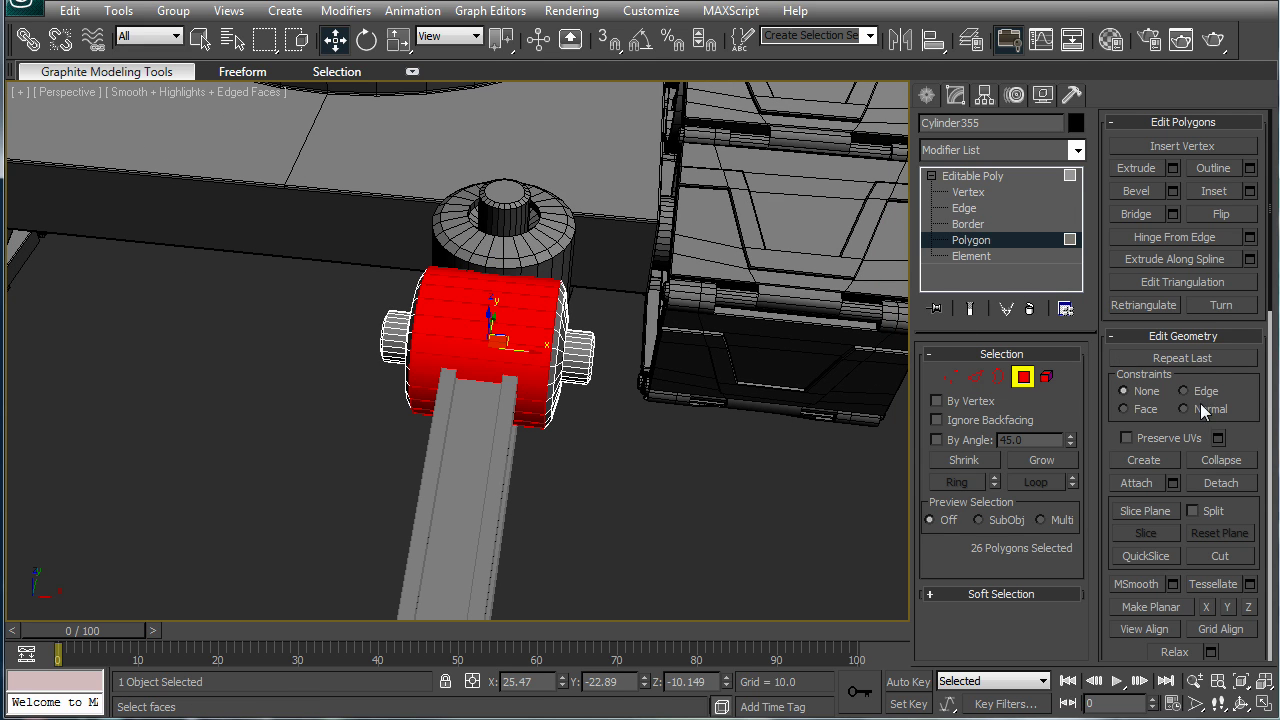
left_click(1249, 191)
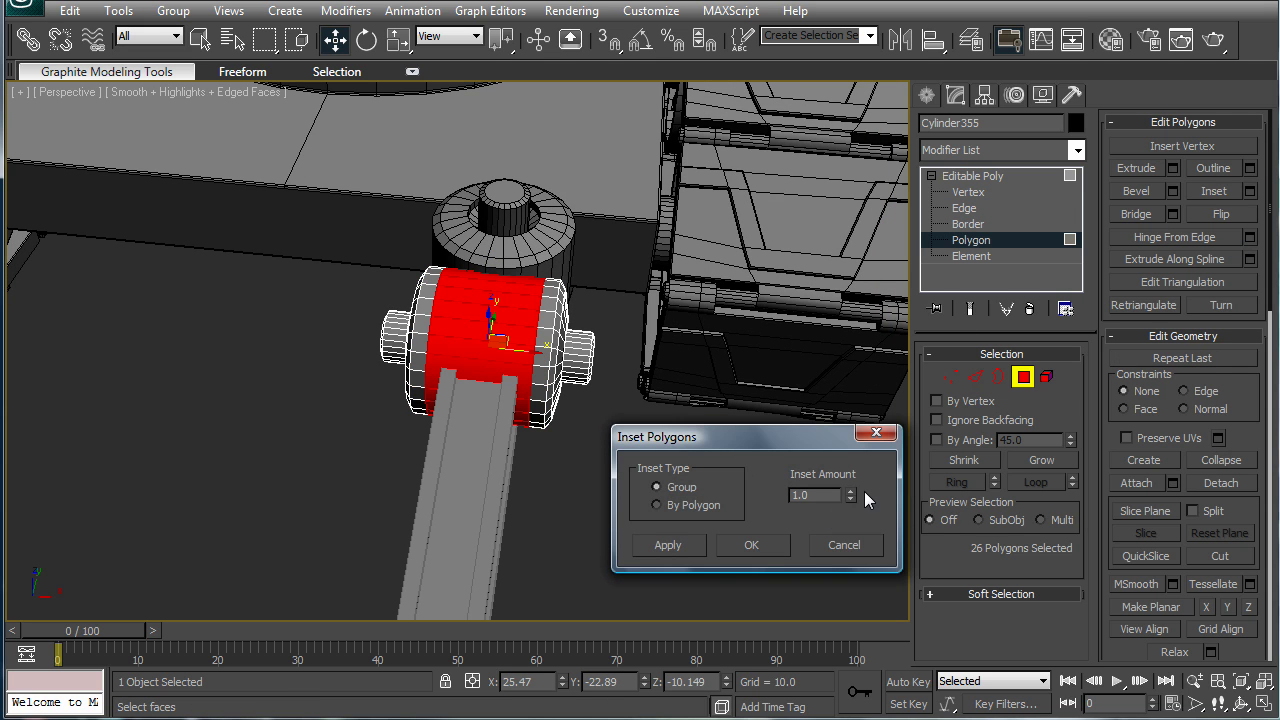
left_click_drag(850, 494, 861, 437)
left_click(751, 544)
- Extrude the horizontal cylinder's inset band by Local Normal with a height of 0.3
left_click(1173, 168)
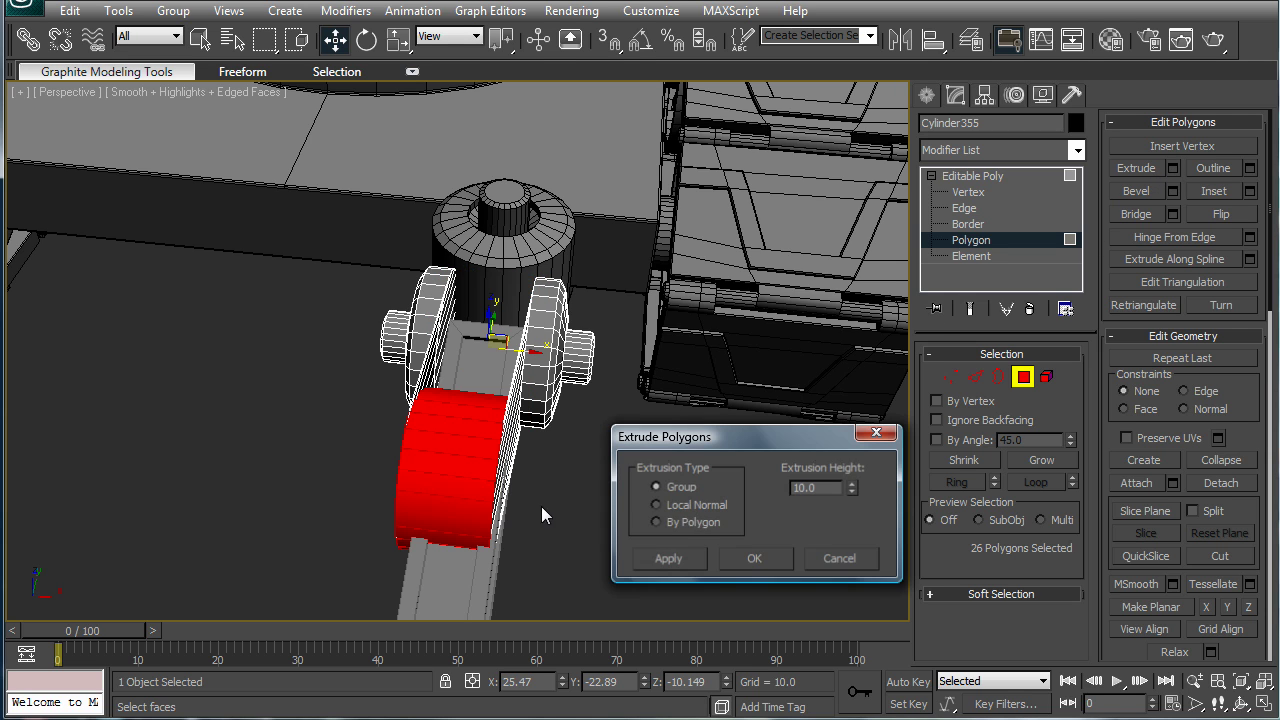
left_click(657, 504)
left_click_drag(851, 492, 848, 583)
middle_click_drag(492, 336, 505, 345, "alt")
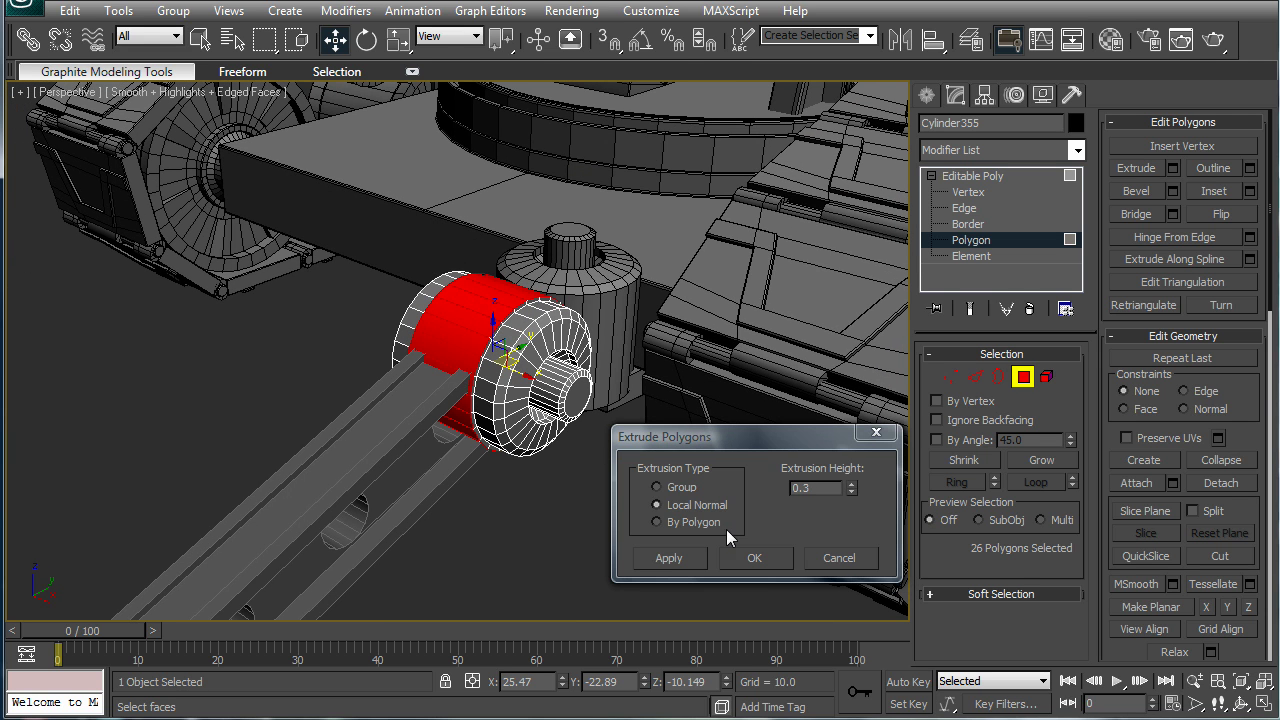
left_click(742, 559)
left_click(584, 541)
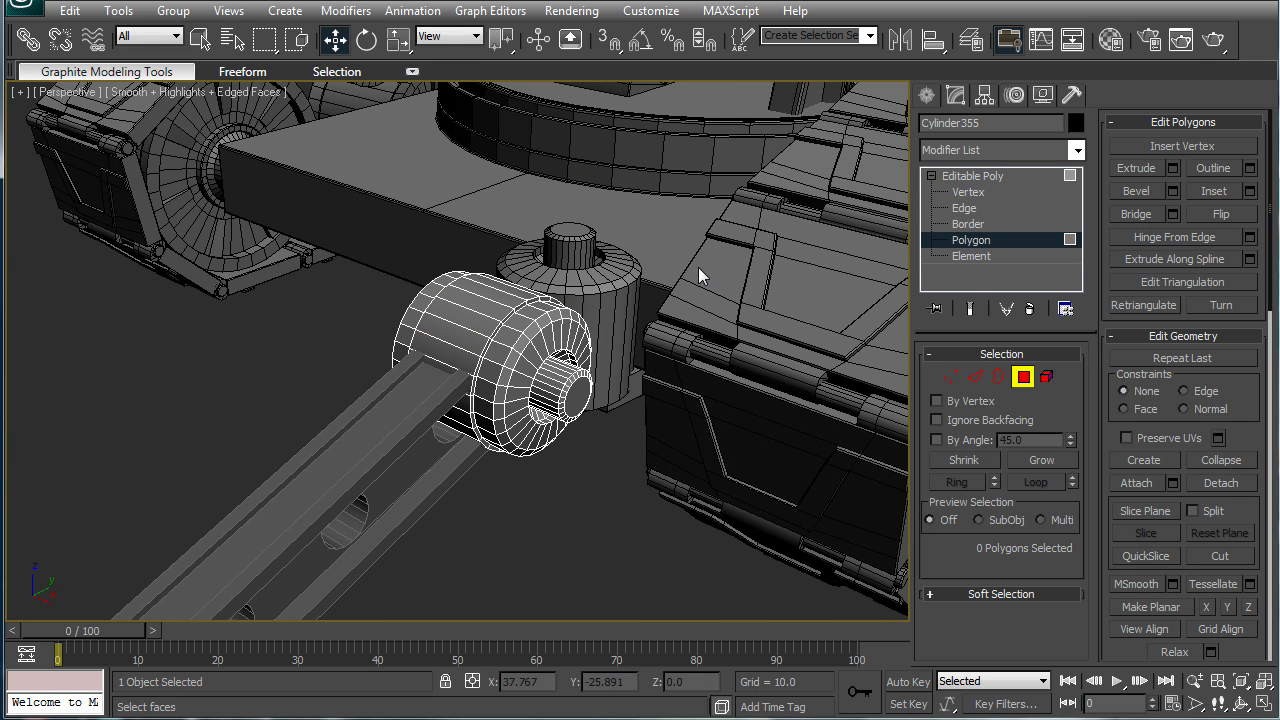
left_click(972, 175)
left_click(554, 532)
- Select the full band of side faces on the vertical joint cylinder and inset it as a group
left_click(643, 301)
left_click(975, 376)
left_click(956, 481)
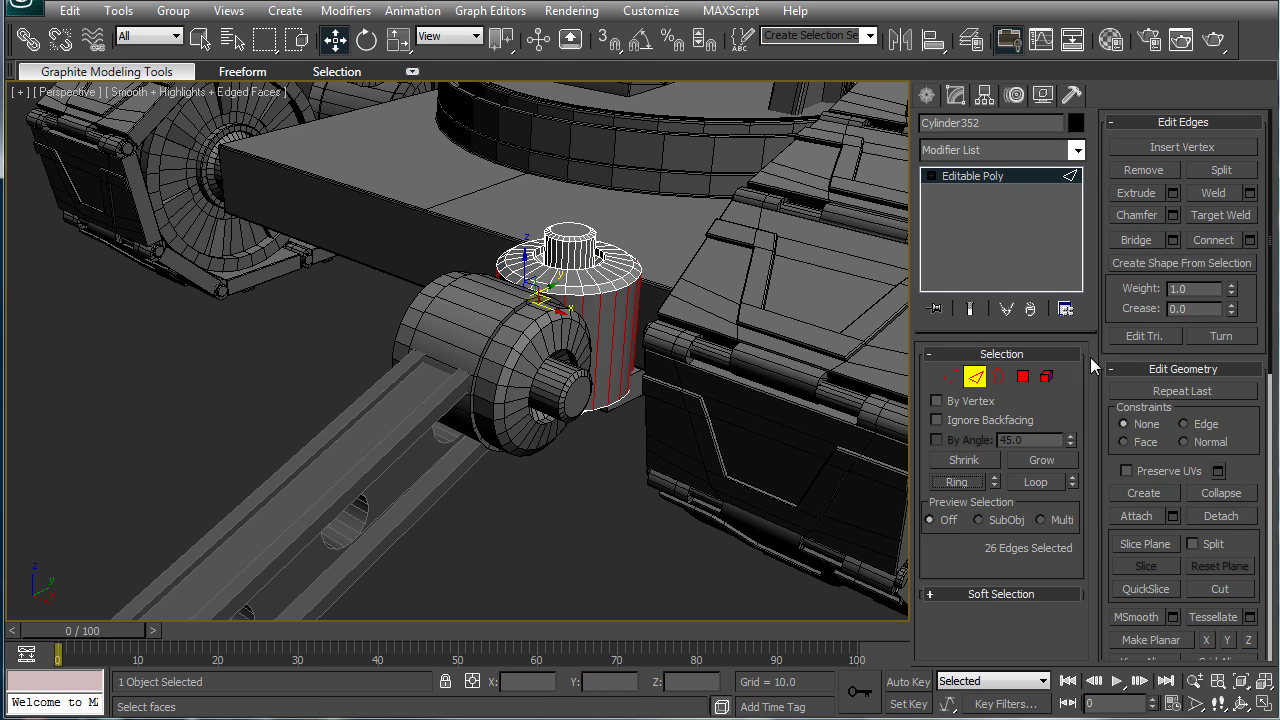
left_click(1022, 376, "ctrl")
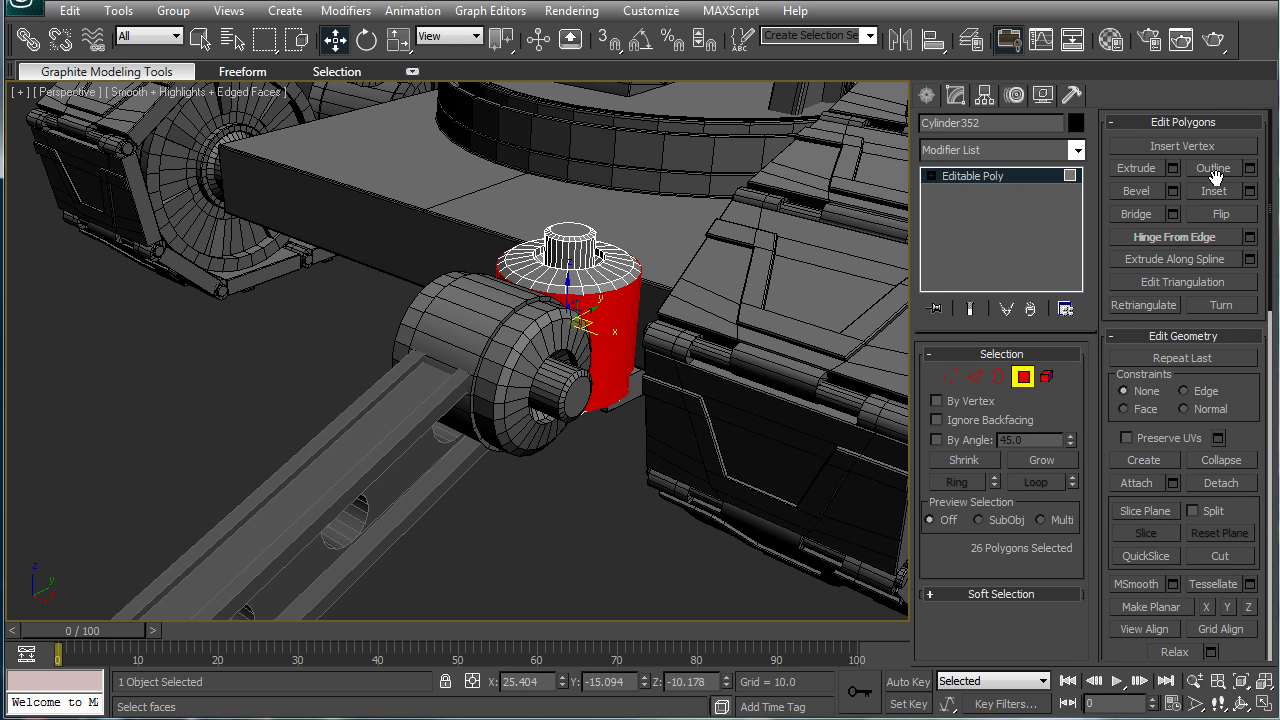
left_click(1249, 191)
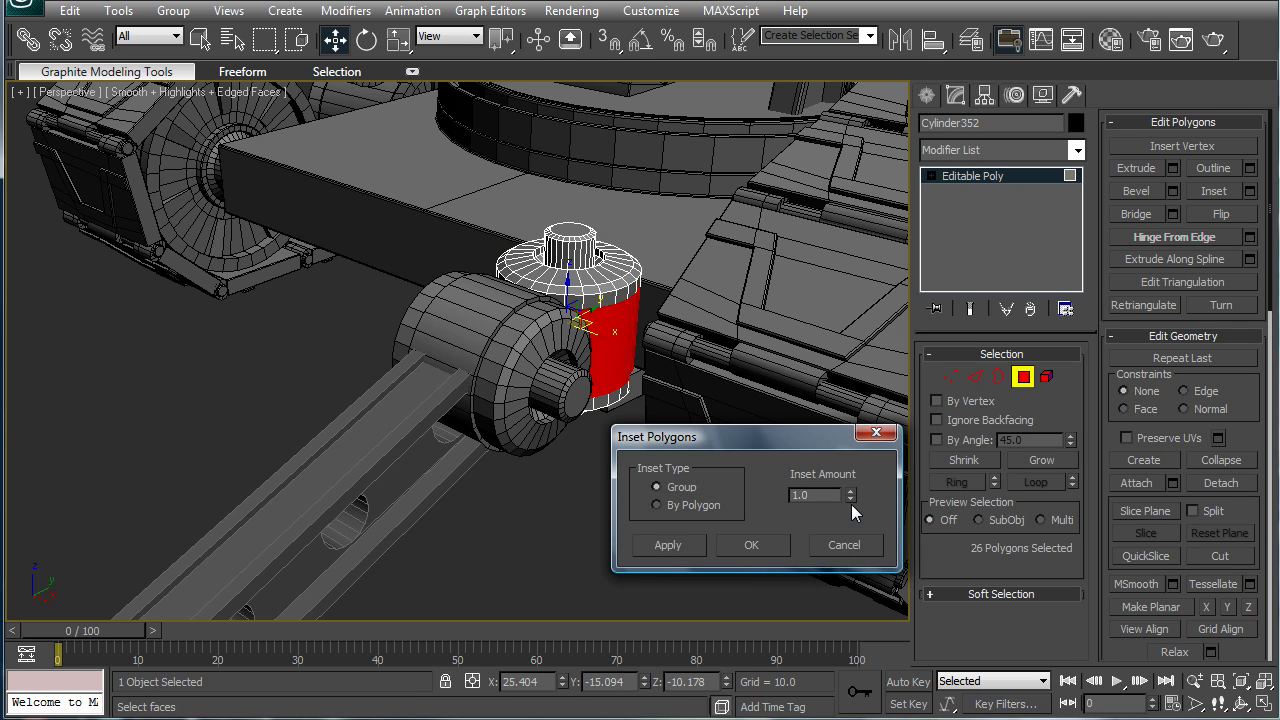
left_click_drag(853, 493, 853, 442)
left_click(751, 545)
- Extrude the vertical cylinder's inset band by Local Normal with a height of 0.4
left_click(1173, 168)
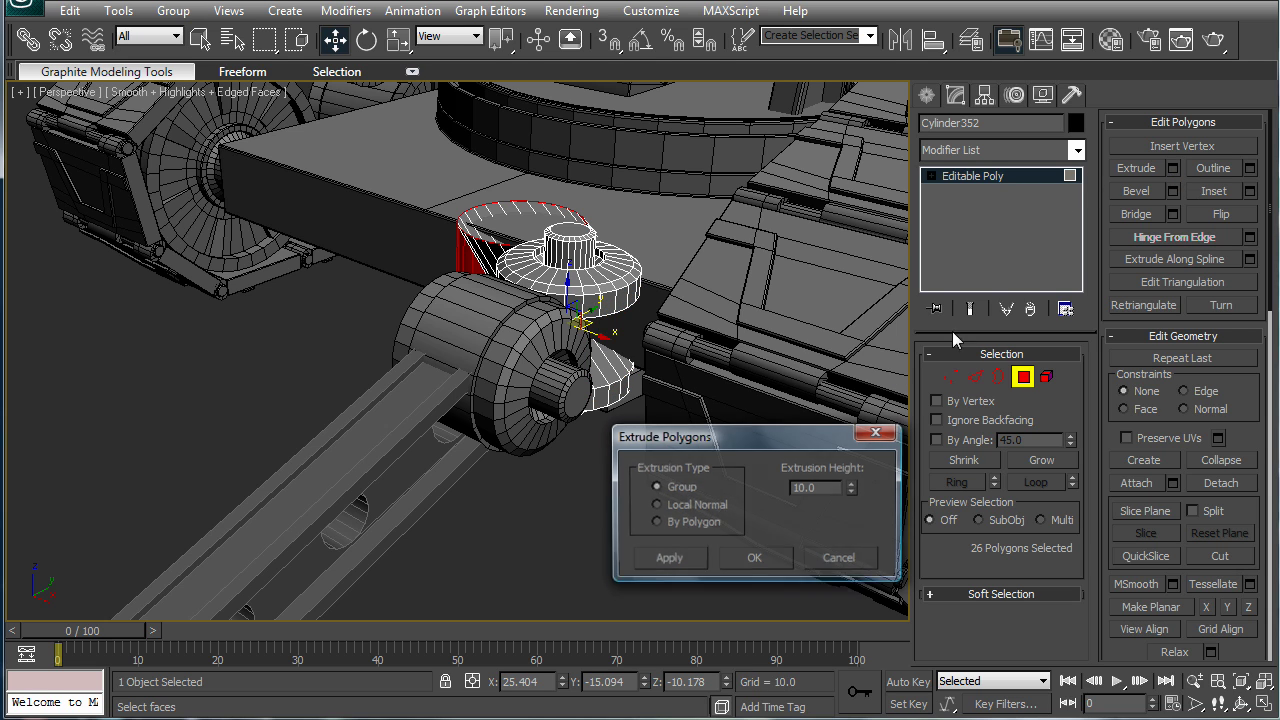
left_click(657, 505)
left_click_drag(857, 488, 853, 581)
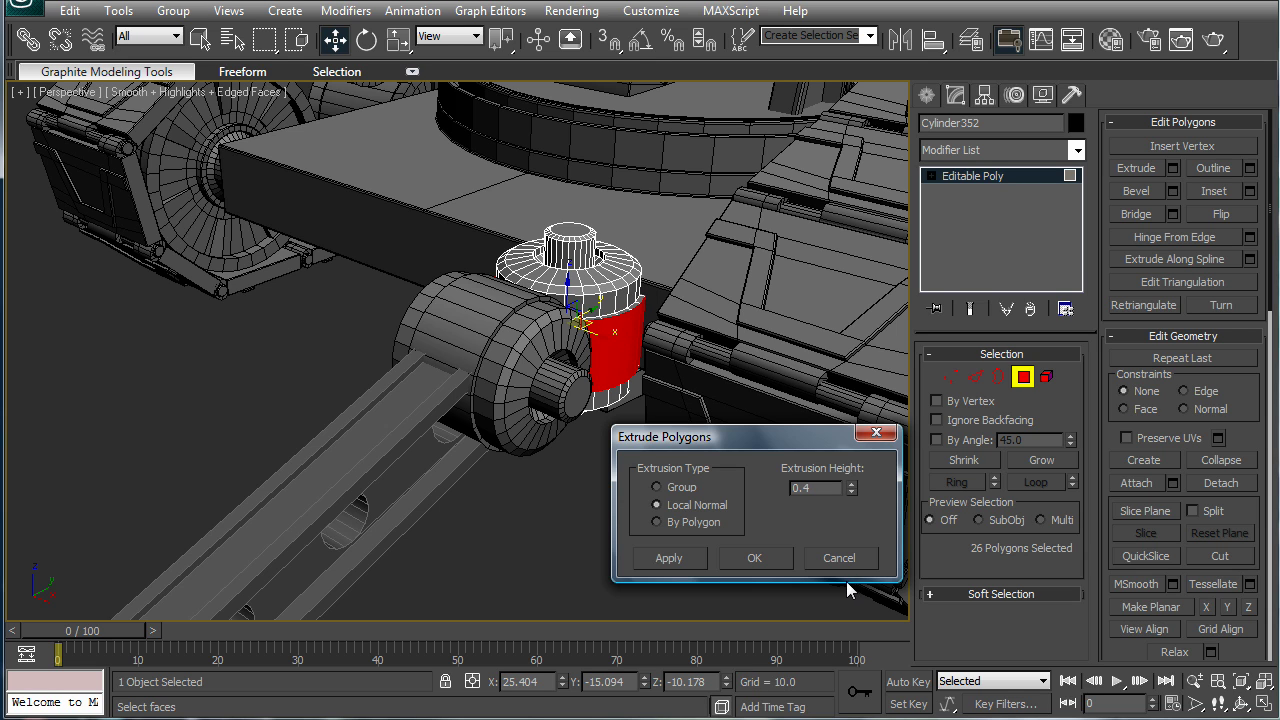
left_click(762, 556)
left_click(955, 175)
left_click(544, 515)
middle_click_drag(582, 529, 745, 524)
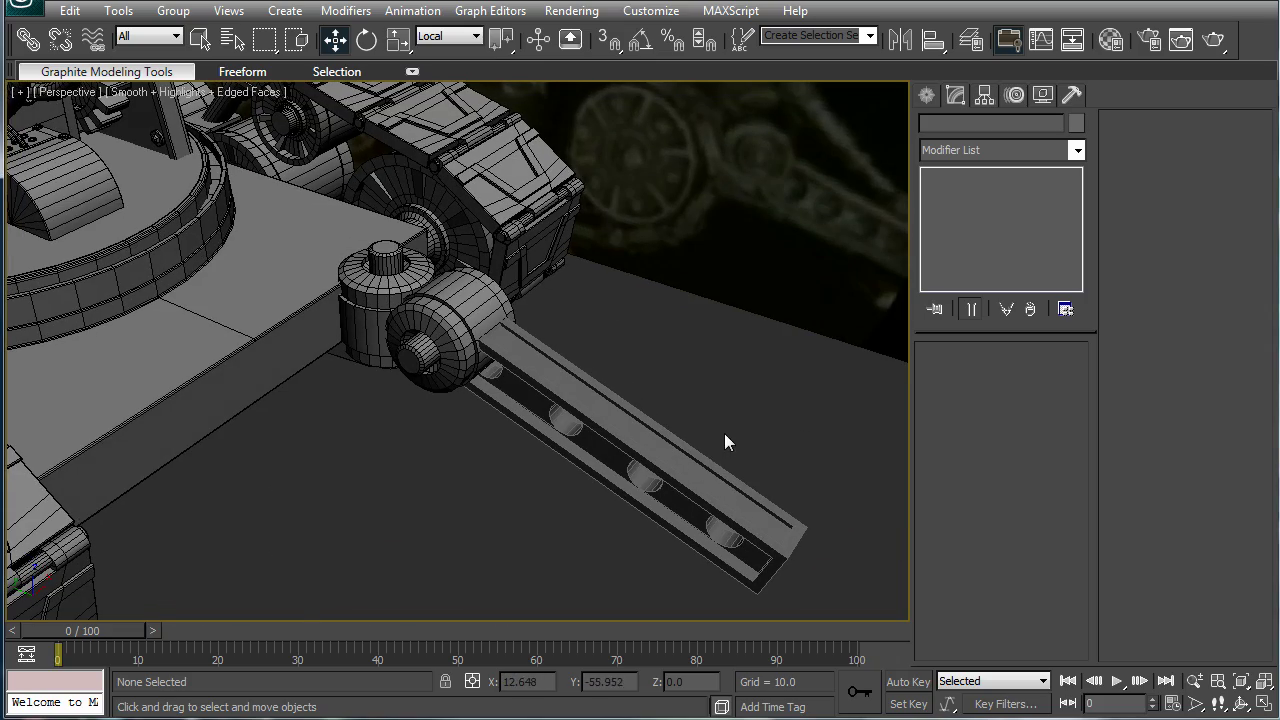
middle_click_drag(725, 441, 615, 377, "alt")
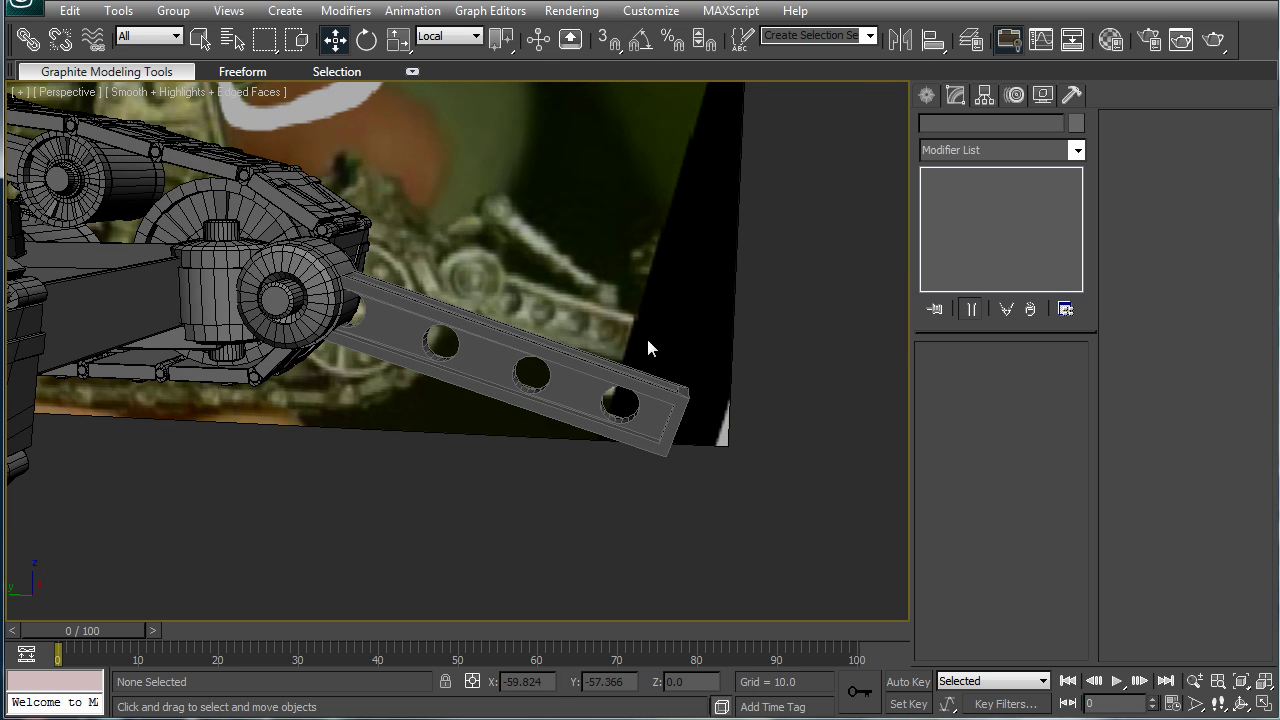
middle_click_drag(659, 340, 644, 369)
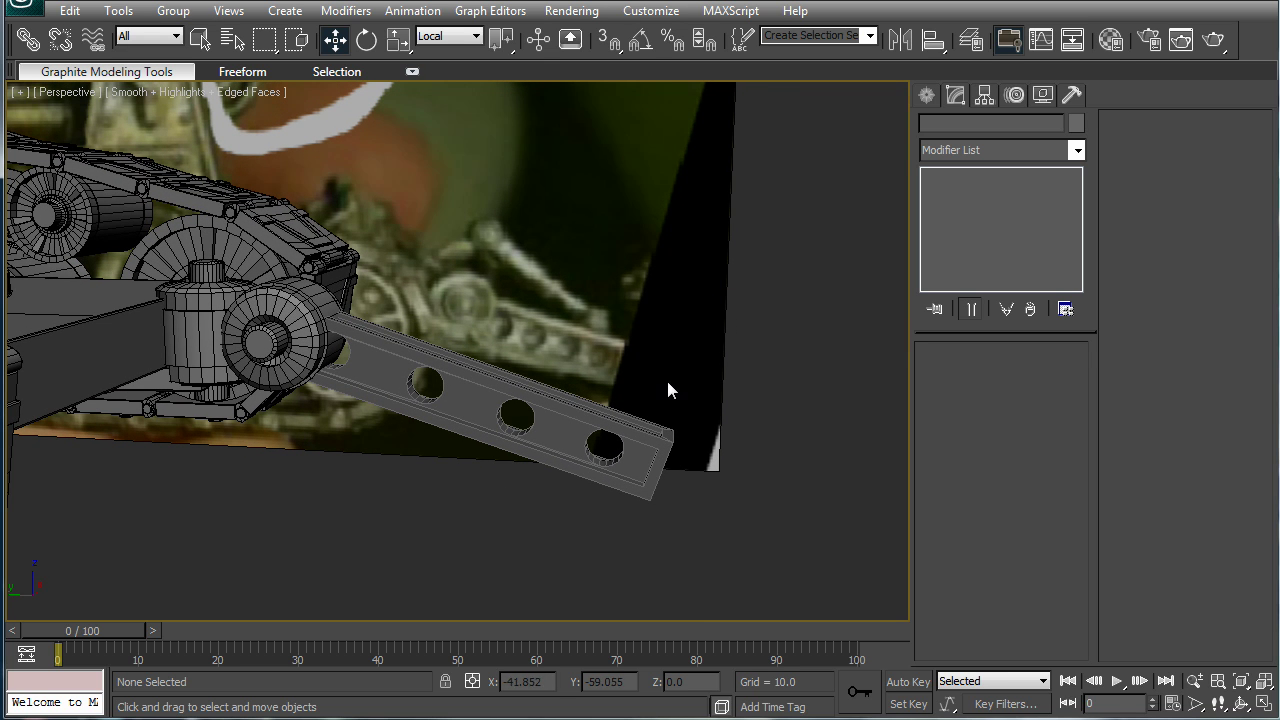
scroll(672, 418, "up", 2)
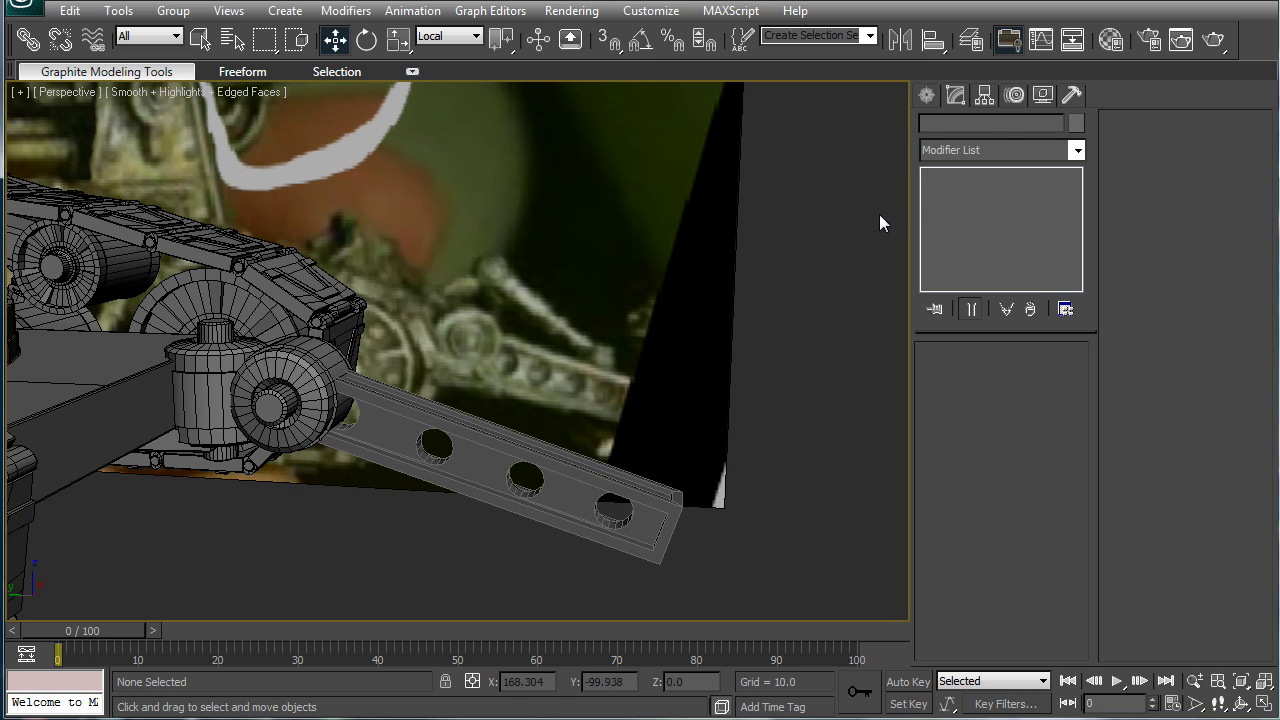
- Create a cylinder with AutoGrid on the arm's upper face beside the horizontal joint, about 2.086 in radius and 11.1 high
left_click(929, 94)
left_click(974, 266)
middle_click_drag(612, 392, 477, 471, "alt")
scroll(428, 308, "up", 3)
middle_click_drag(419, 292, 442, 399)
scroll(442, 399, "up", 2)
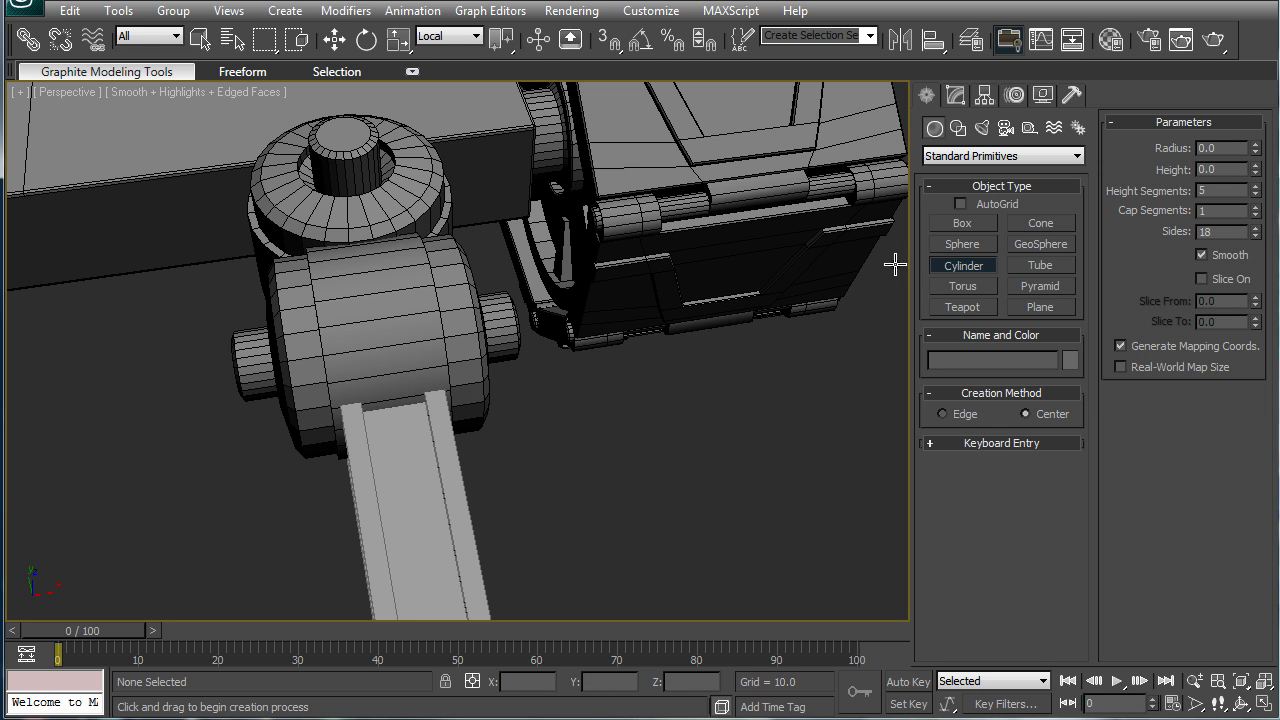
middle_click_drag(385, 317, 394, 408)
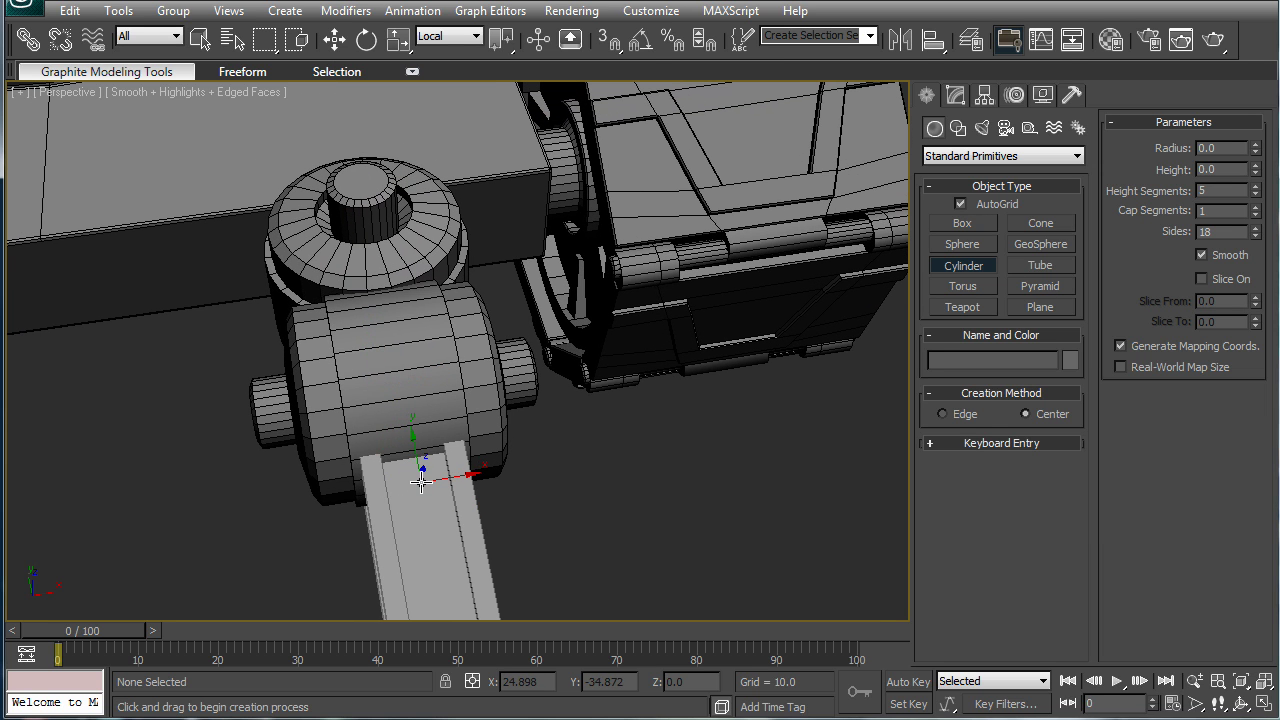
left_click_drag(421, 482, 425, 528)
left_click(499, 272)
- Move the new cylinder off the arm so its base sits between the vertical and horizontal joint cylinders
middle_click_drag(490, 425, 591, 369, "alt")
key("w")
left_click_drag(456, 516, 226, 467)
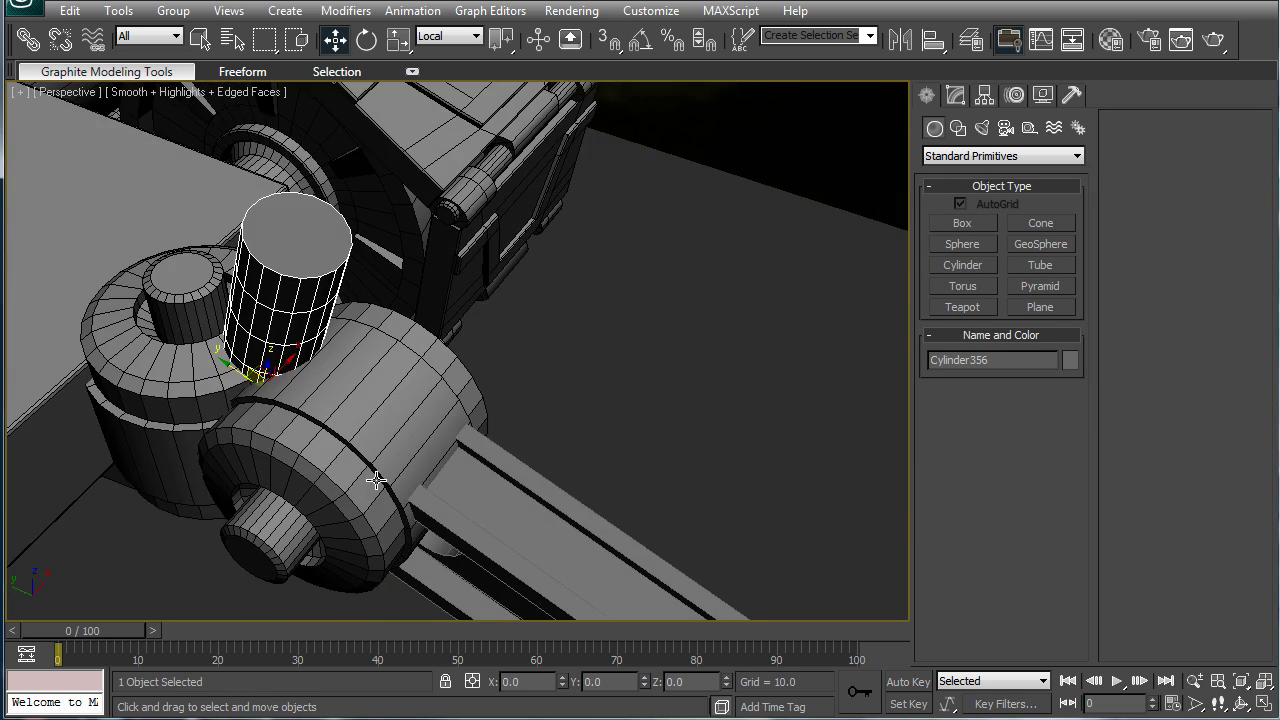
middle_click_drag(376, 480, 156, 440, "alt")
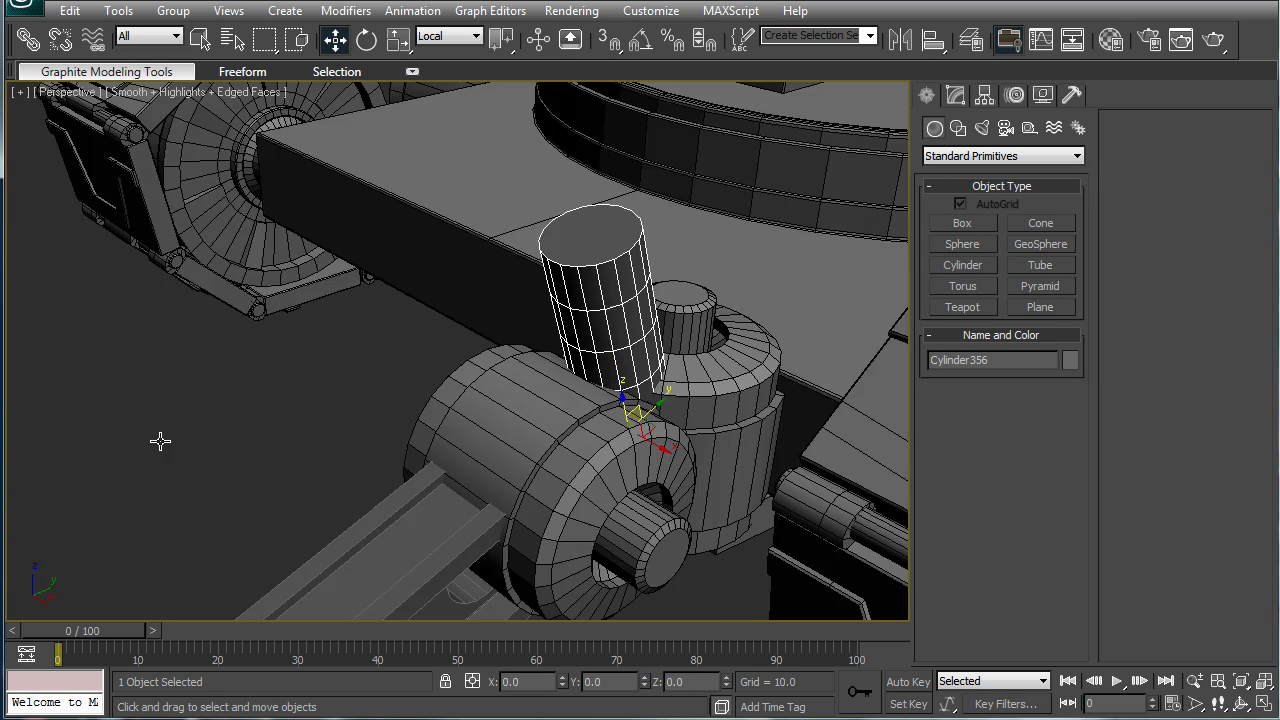
middle_click_drag(470, 390, 393, 404, "alt")
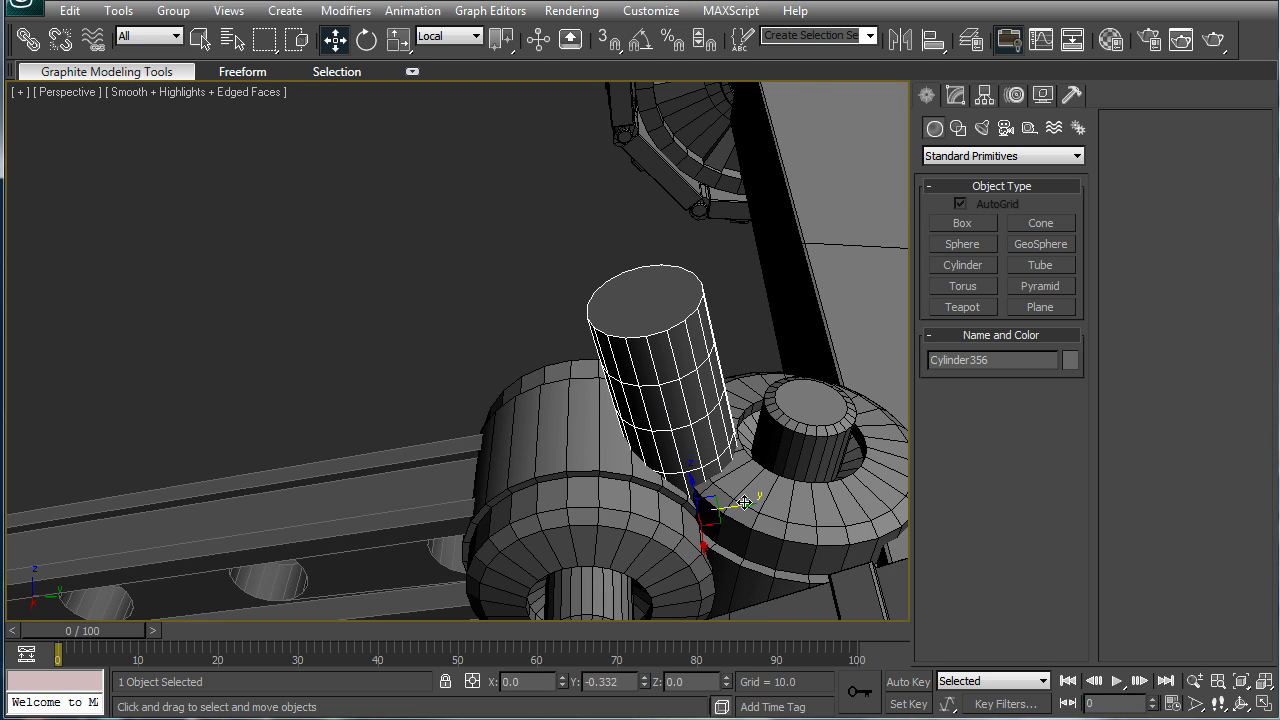
- Set the cylinder's height segments to 1 and nudge its base into place between the joints
left_click(956, 95)
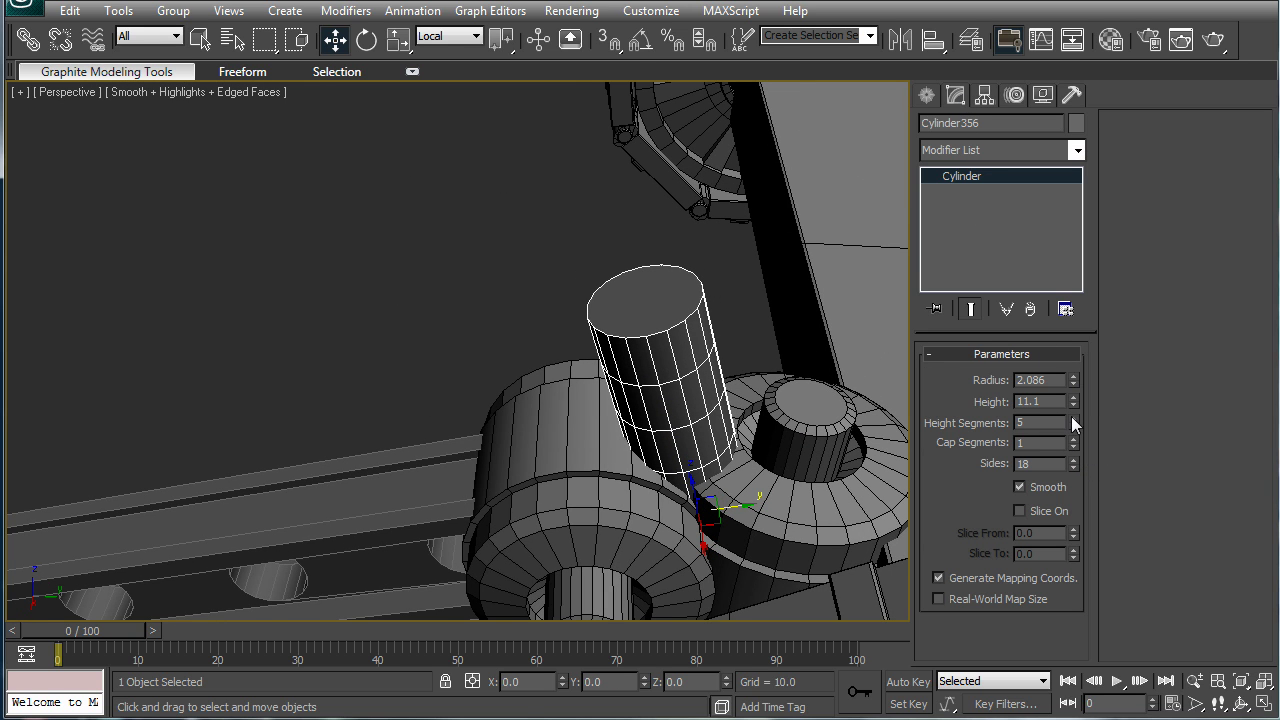
left_click_drag(1072, 417, 1069, 534)
middle_click_drag(712, 412, 671, 286, "alt")
left_click_drag(535, 258, 526, 258)
middle_click_drag(526, 283, 422, 367, "alt")
scroll(450, 418, "down", 3)
scroll(443, 406, "up", 8)
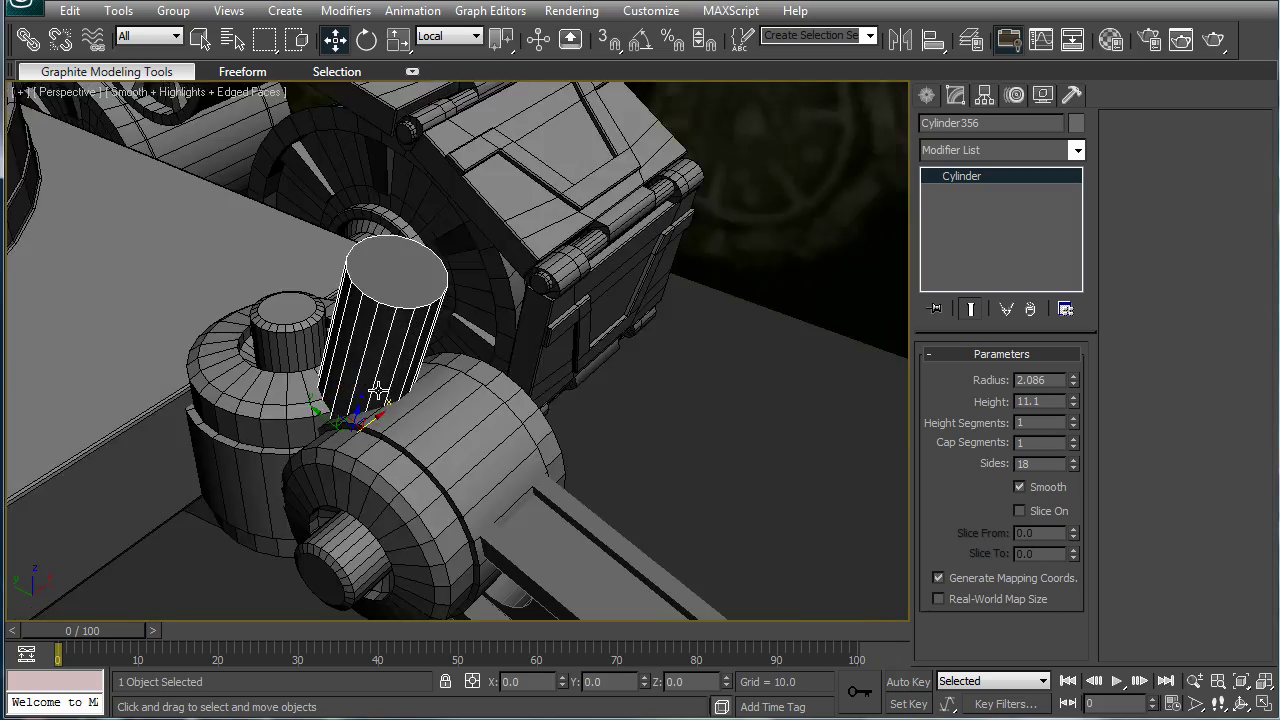
- Tilt the cylinder forward over the horizontal joint and reduce its height
scroll(378, 390, "down", 5)
middle_click_drag(318, 349, 463, 431, "alt")
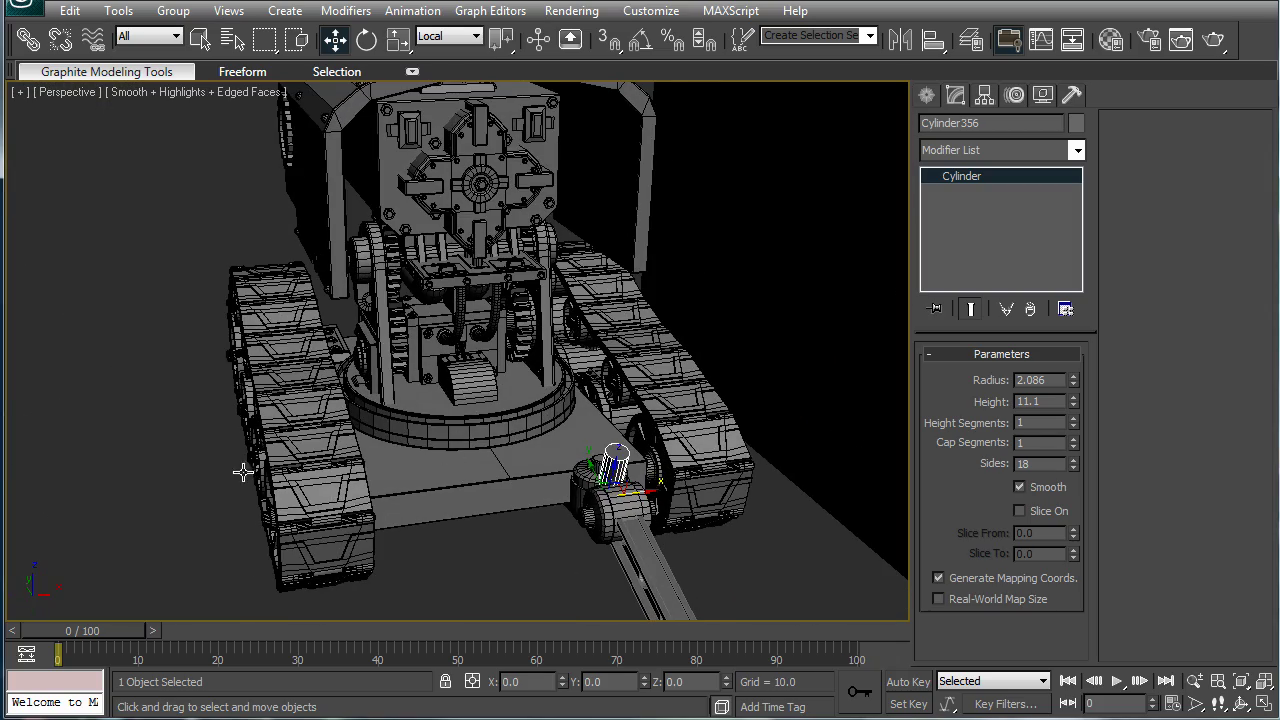
scroll(628, 386, "up", 10)
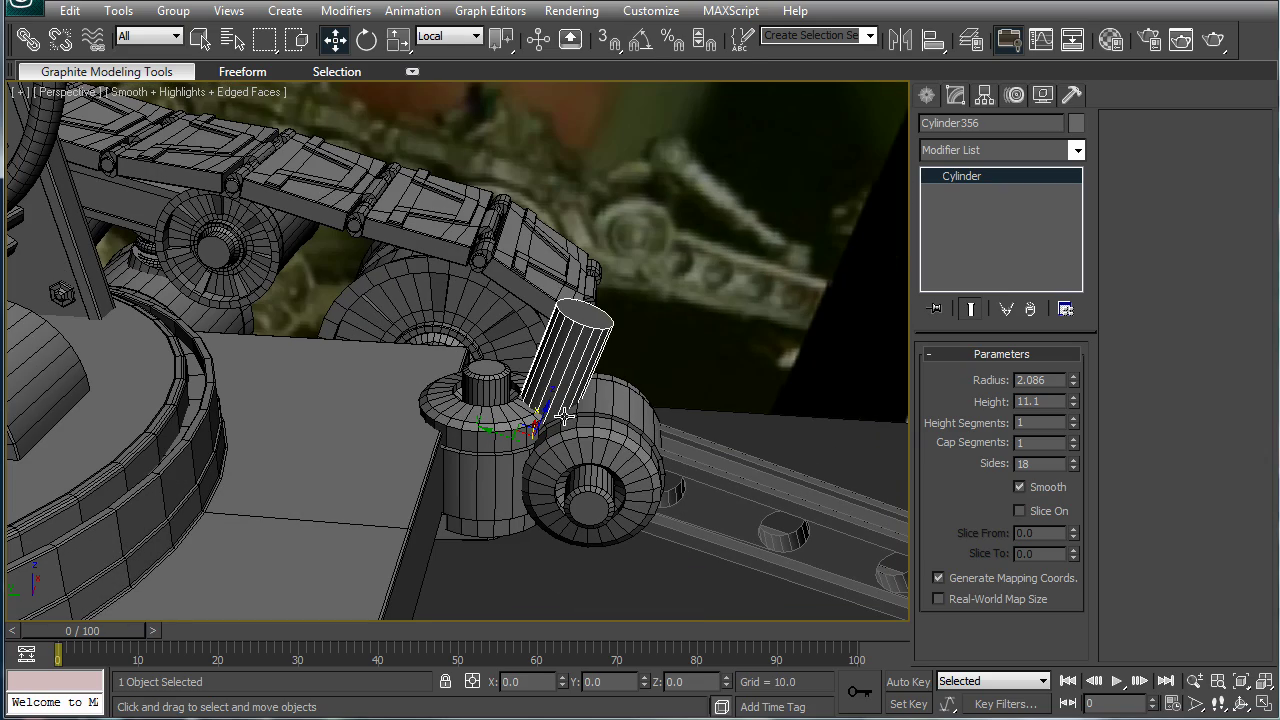
key("e")
mouse_move(565, 418)
left_mouse_down()
mouse_move(587, 435)
mouse_move(577, 429)
left_mouse_up()
mouse_move(1074, 402)
left_mouse_down()
mouse_move(1067, 449)
mouse_move(1063, 422)
left_mouse_up()
- Convert the tilted cylinder to an editable poly and bevel its free end cap with height 0.35 and outline amount -0.39
key("ctrl+e")
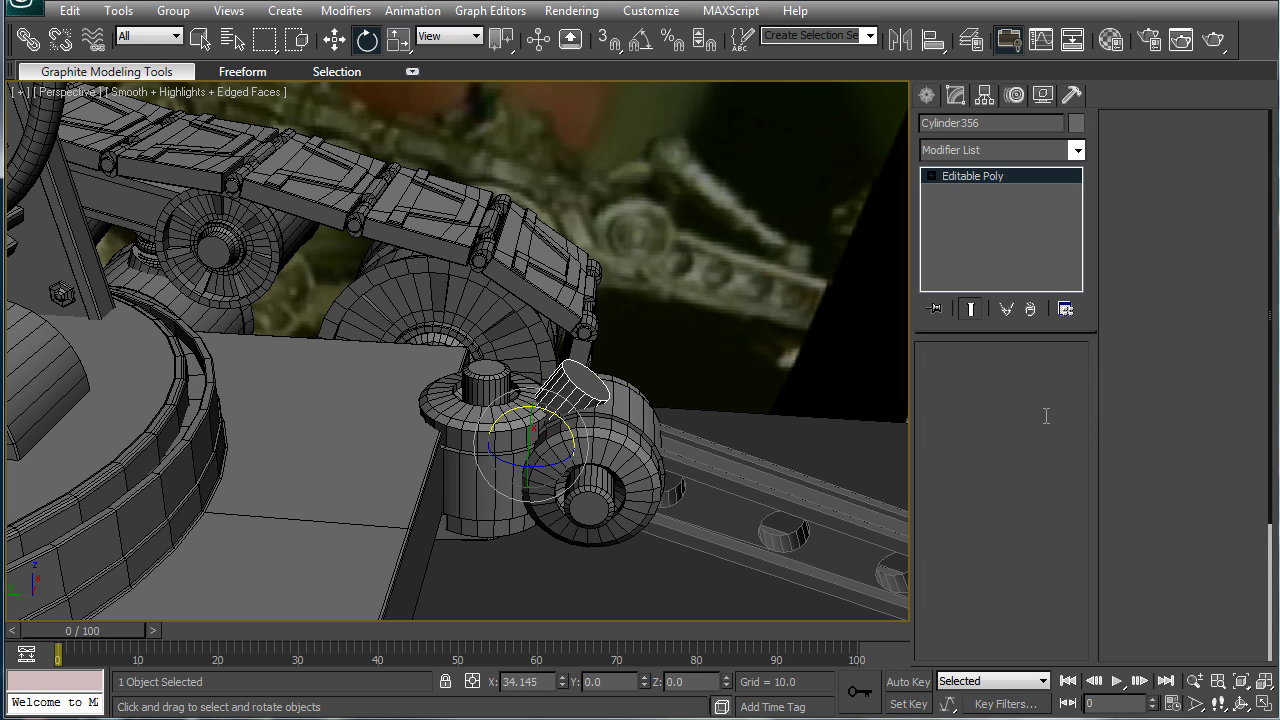
left_click(1021, 376)
left_click(587, 374)
left_click(1173, 190)
left_click_drag(716, 434, 215, 162)
left_click_drag(350, 219, 377, 213)
left_click_drag(352, 257, 349, 279)
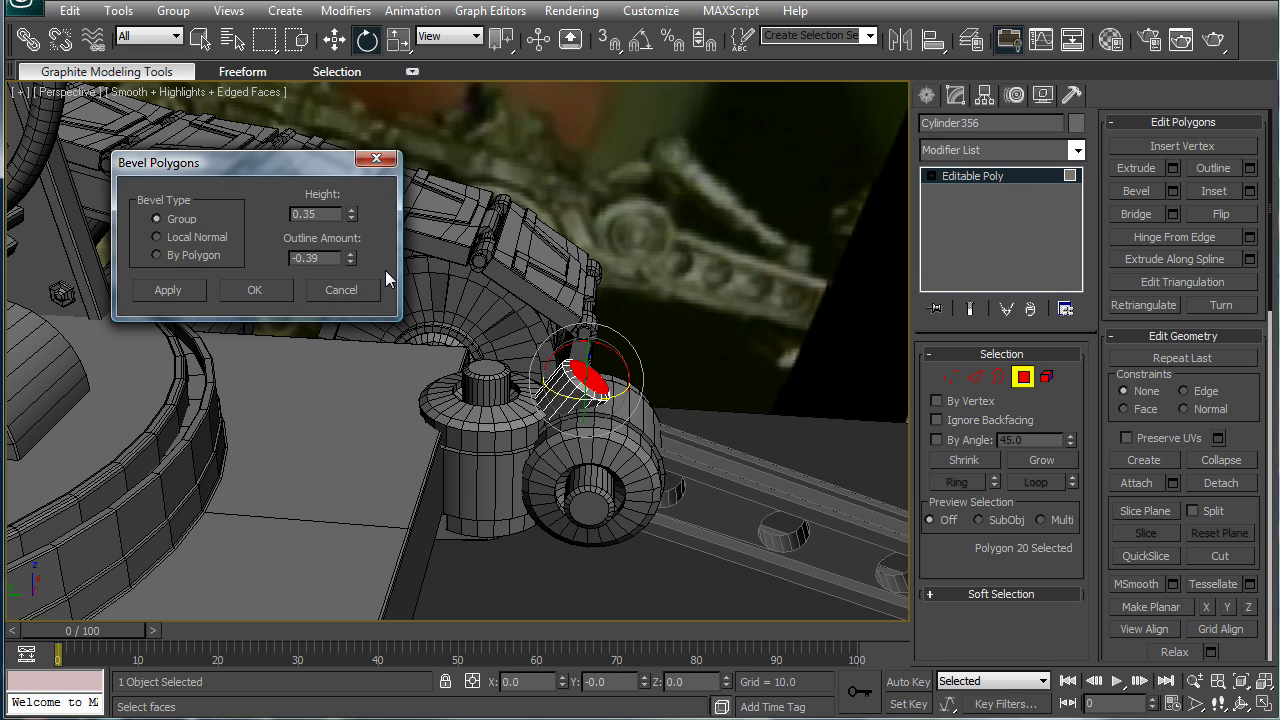
left_click_drag(305, 162, 305, 176)
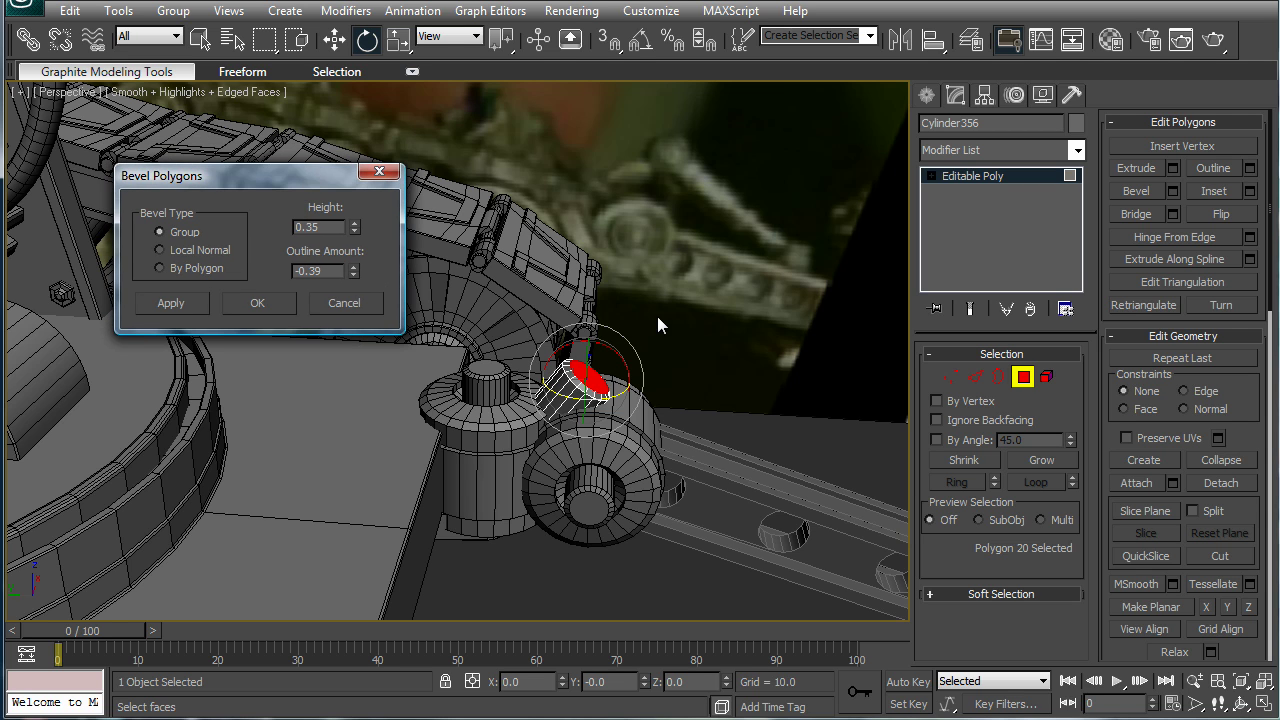
scroll(650, 321, "up", 3)
left_click(172, 303)
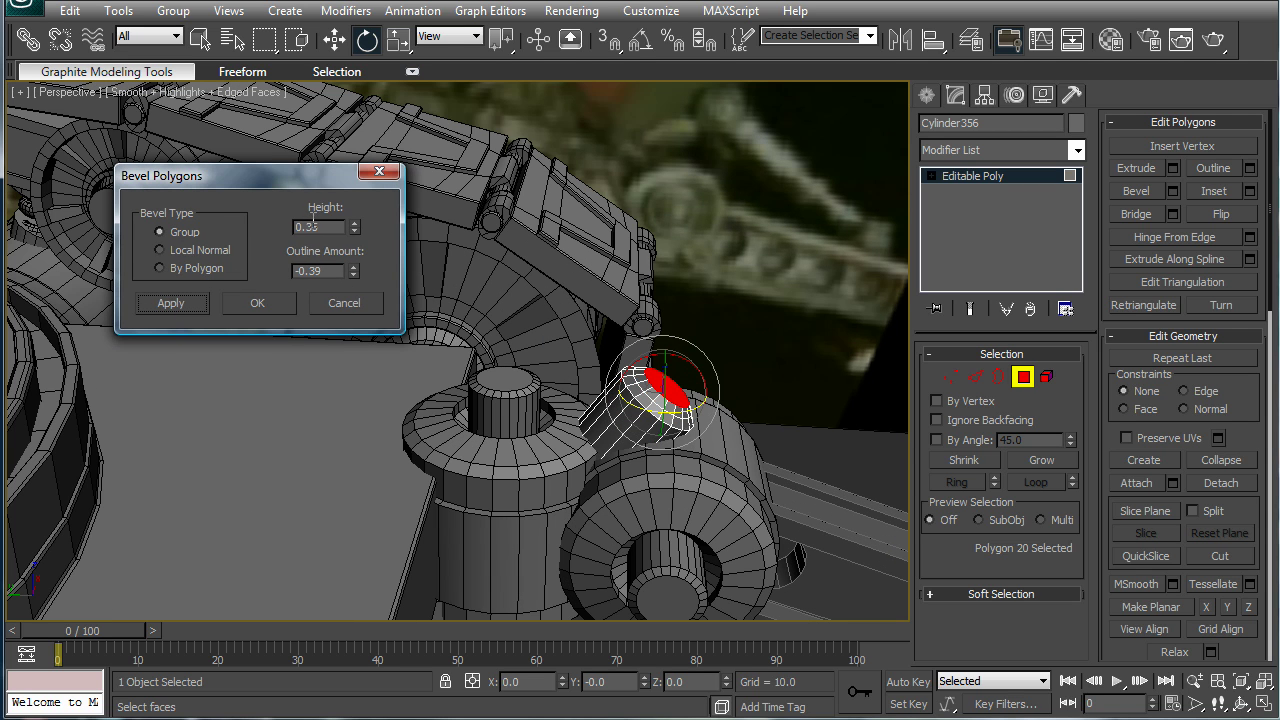
- Bevel the same end cap again with height 1.63 and outline amount 0
left_click_drag(352, 230, 420, 95)
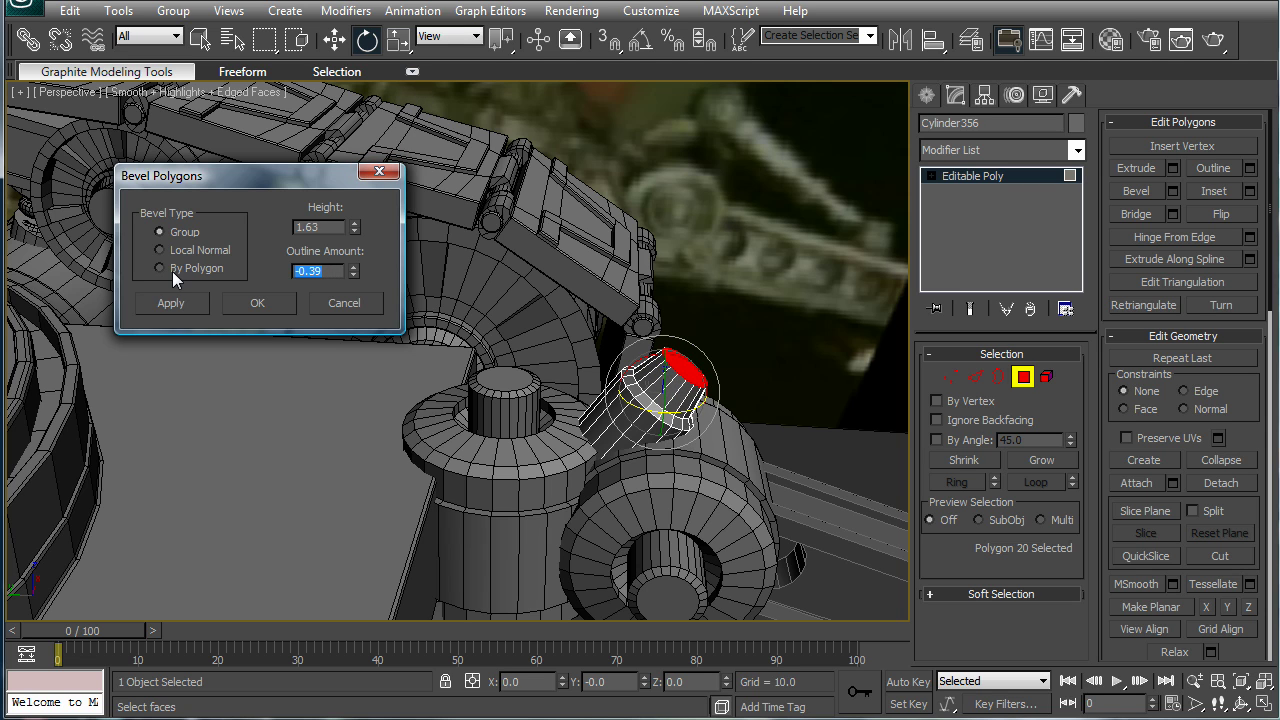
type("0")
key("Return")
left_click(257, 302)
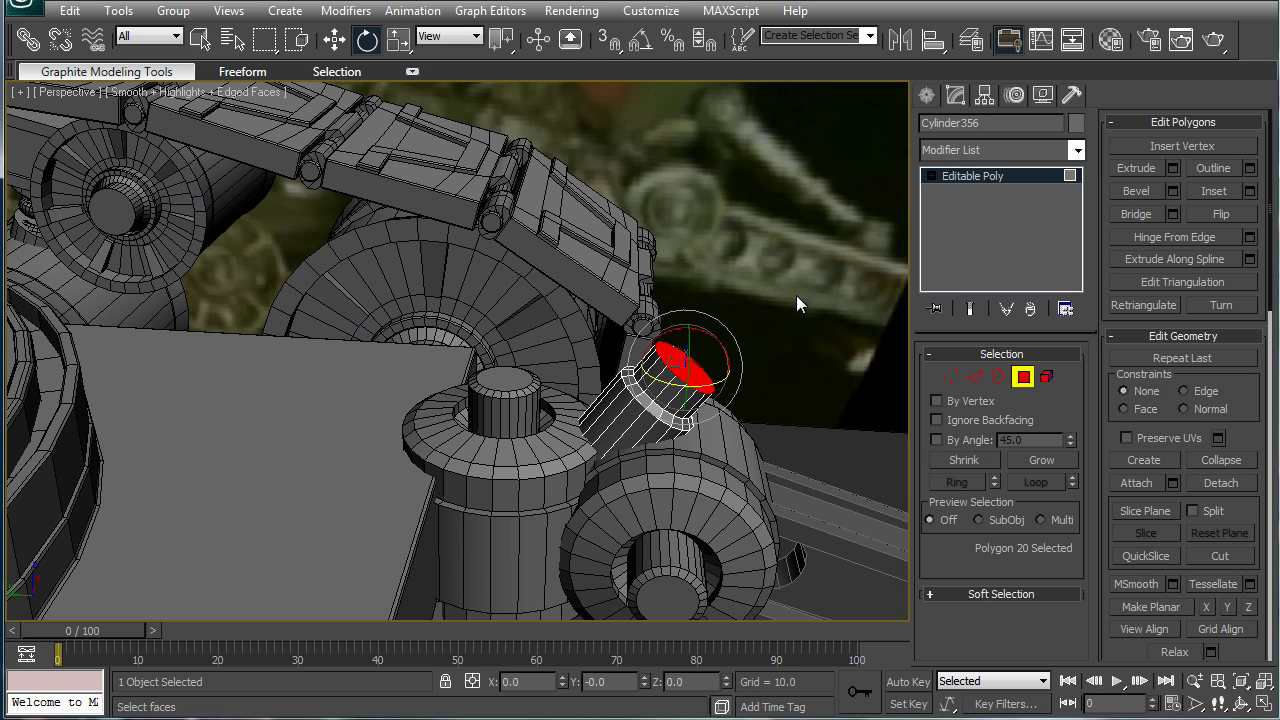
- Inset the tilted cylinder's end cap as a group by 0.16
middle_click_drag(790, 293, 718, 266)
left_click(1250, 191)
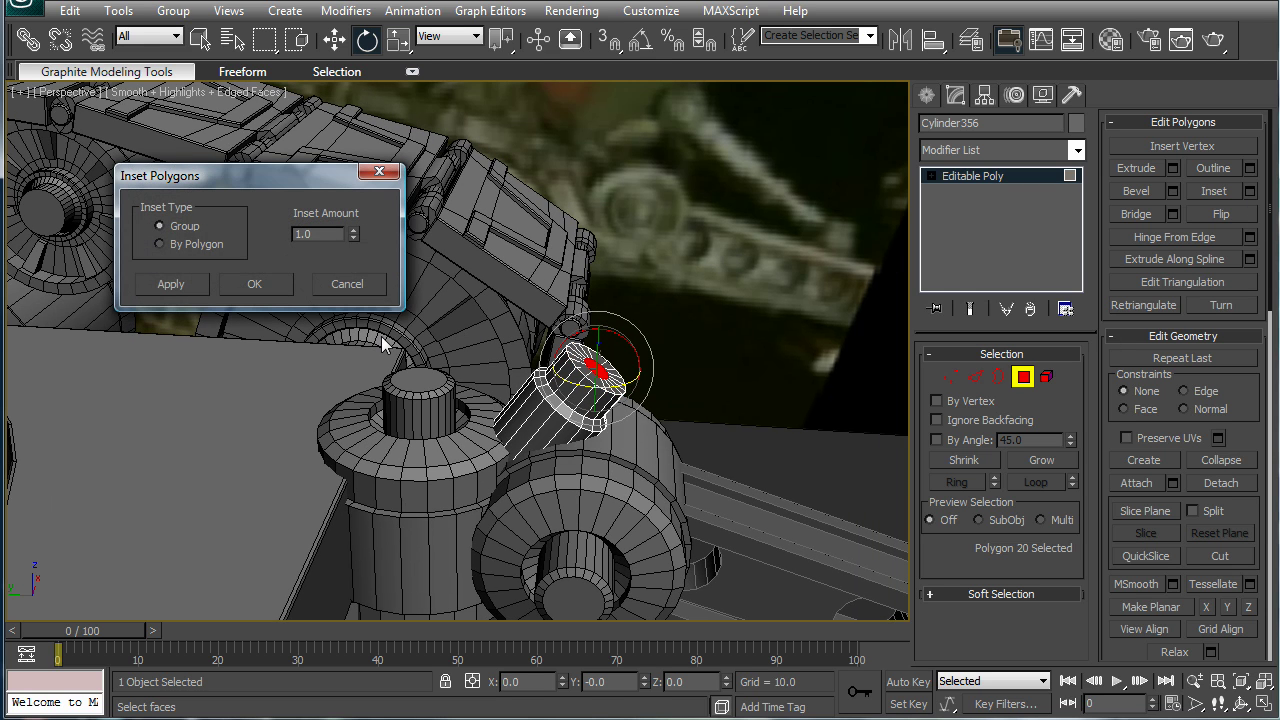
left_click_drag(354, 229, 361, 313)
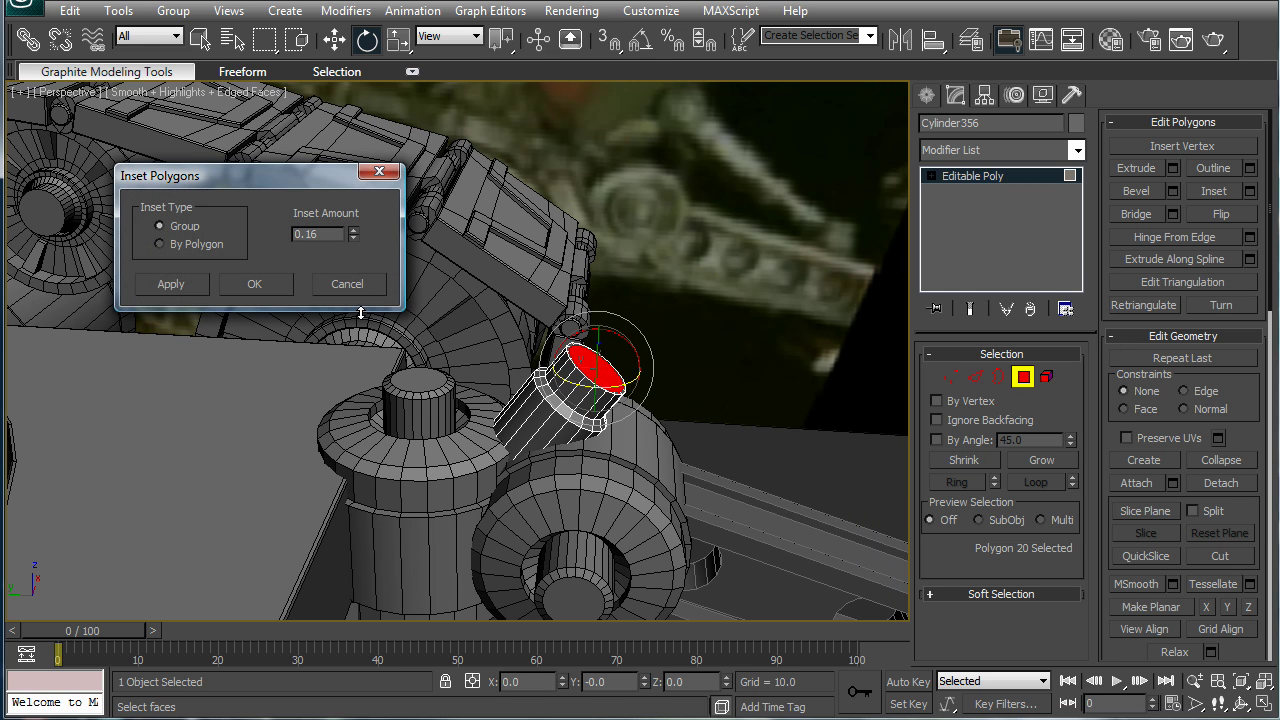
left_click(255, 284)
- Extrude the inset cap as a group to form a narrower rod section
left_click(1173, 168)
middle_click_drag(754, 313, 684, 305)
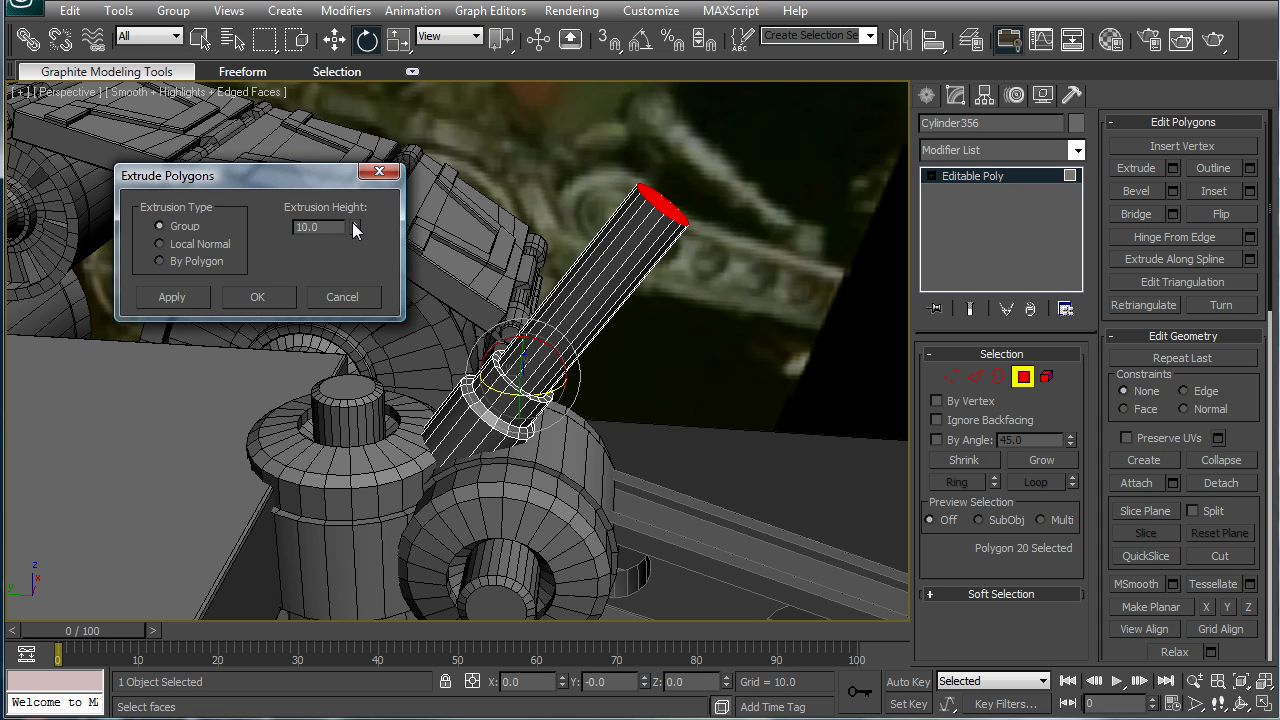
left_click_drag(354, 227, 351, 280)
left_click(285, 302)
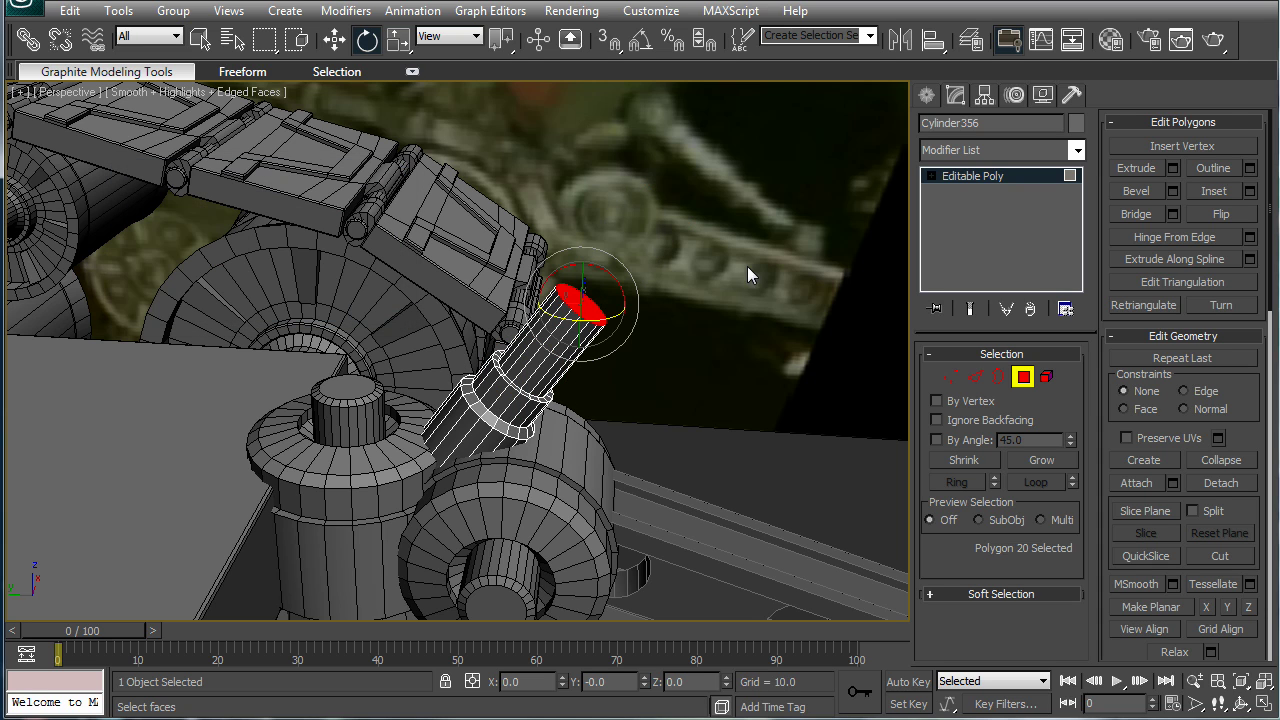
- Create a cylinder with AutoGrid on the rod's end cap, about 1.572 in radius and 5.638 high
left_click(928, 96)
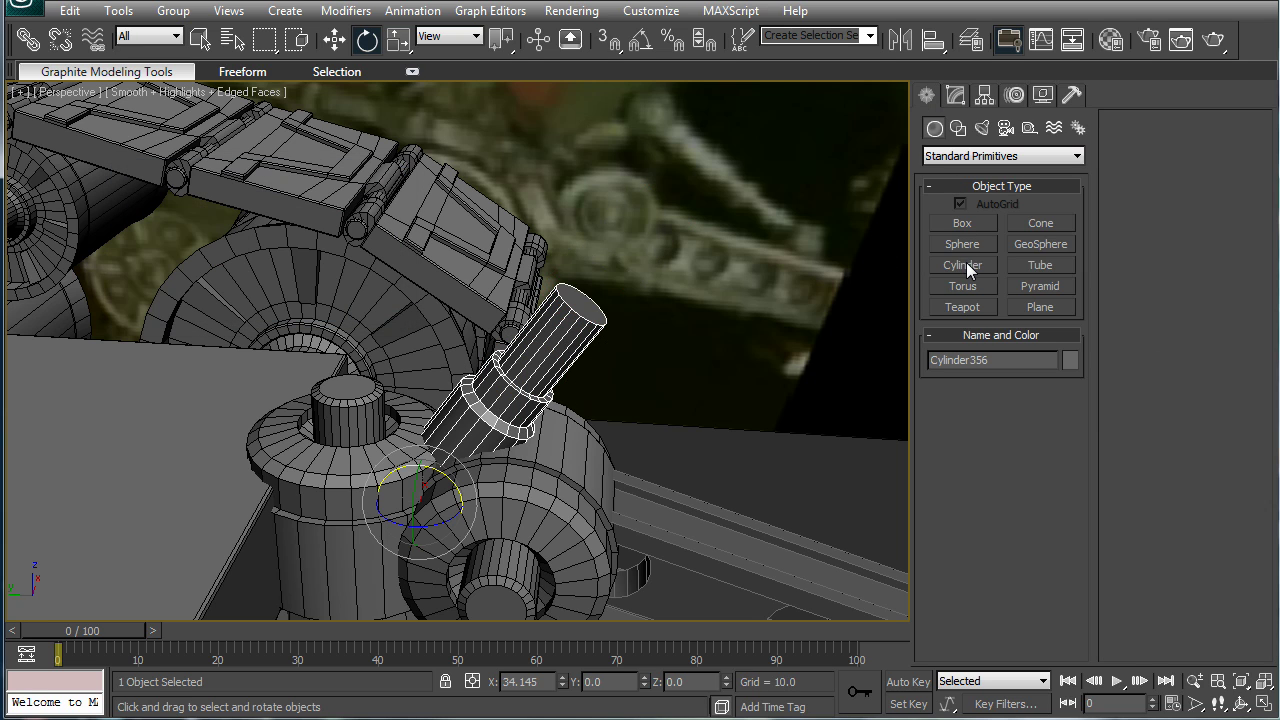
left_click(967, 268)
left_click_drag(585, 306, 583, 318)
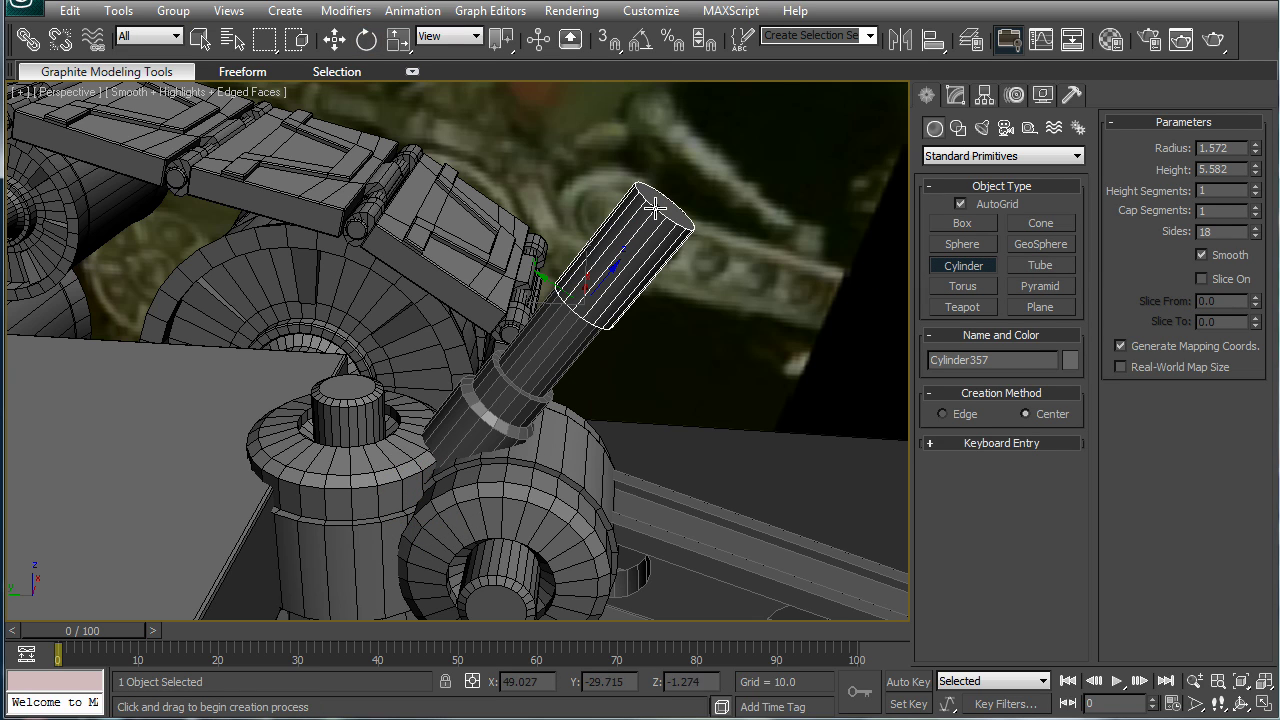
left_click(654, 206)
- Rotate the new cylinder in local coordinates with angle snap until it lies crosswise to the rod
key("e")
left_click(460, 50)
left_click(447, 108)
key("z")
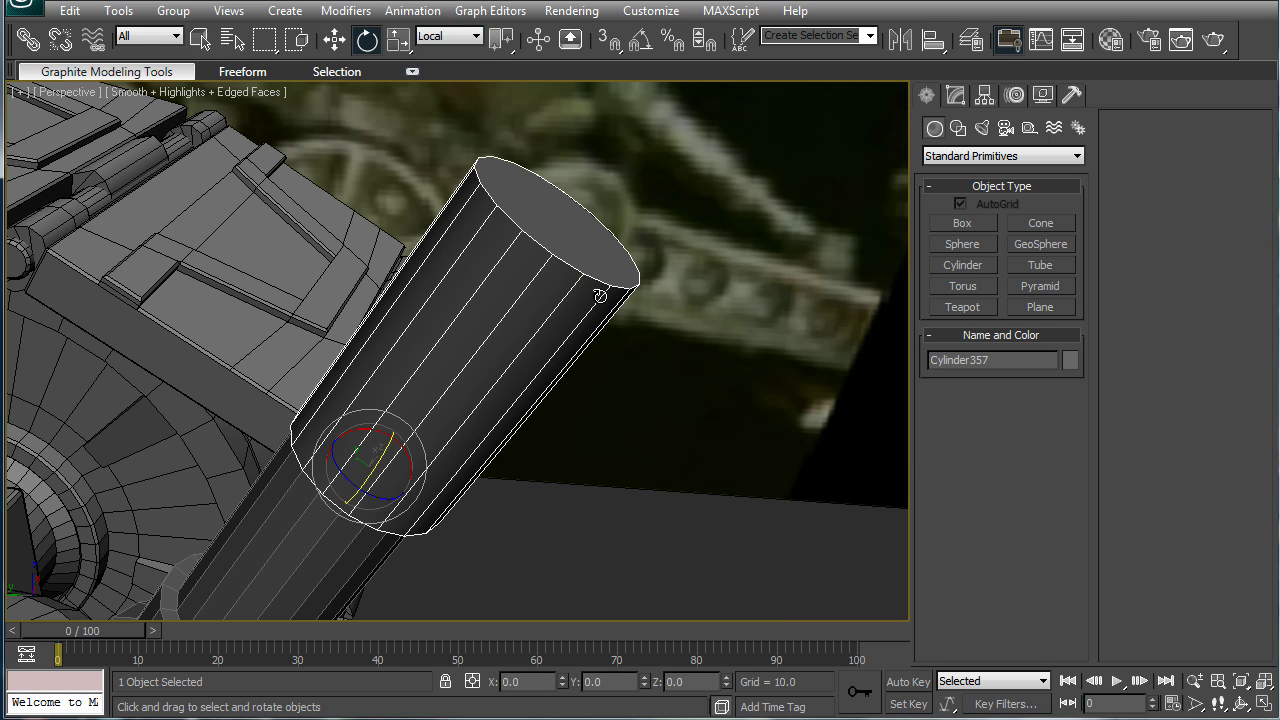
key("a")
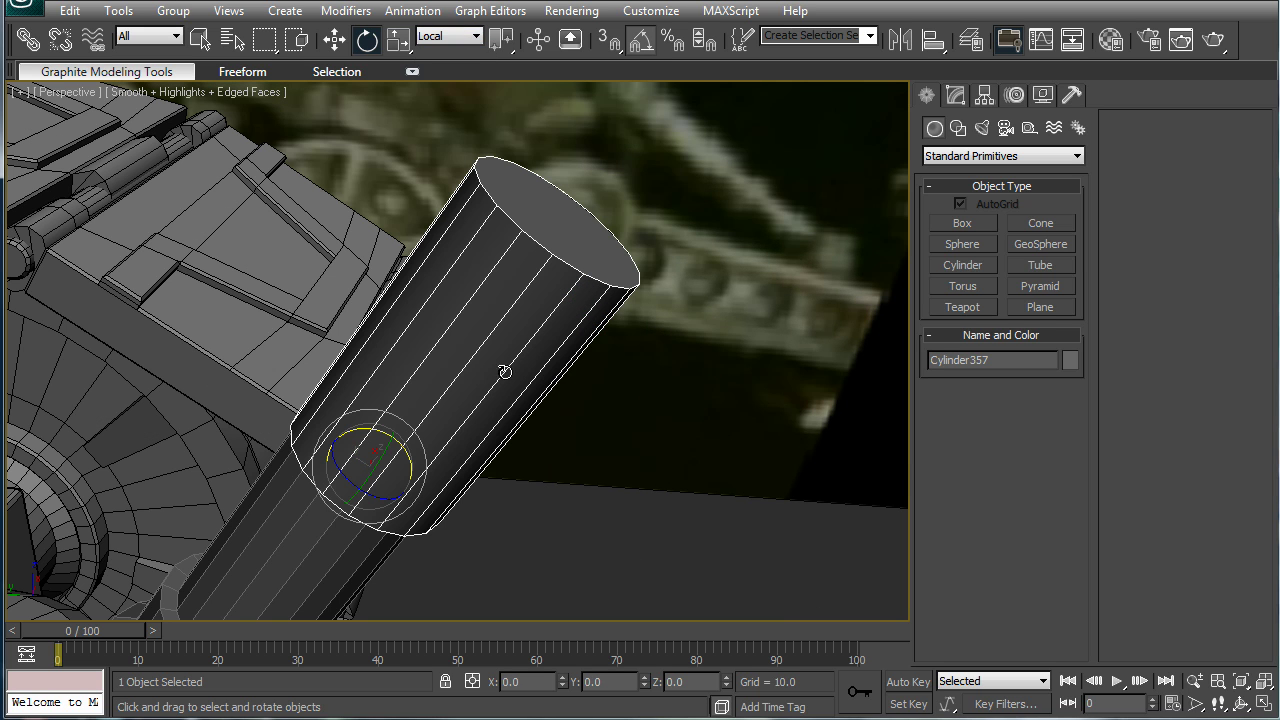
left_click_drag(372, 462, 329, 523)
middle_click_drag(329, 523, 421, 368, "alt")
- Shorten the cross cylinder to a height of 4.466 and center it sideways on the rod's end
key("w")
left_click_drag(420, 472, 544, 474)
middle_click_drag(544, 474, 502, 537, "alt")
left_click(955, 95)
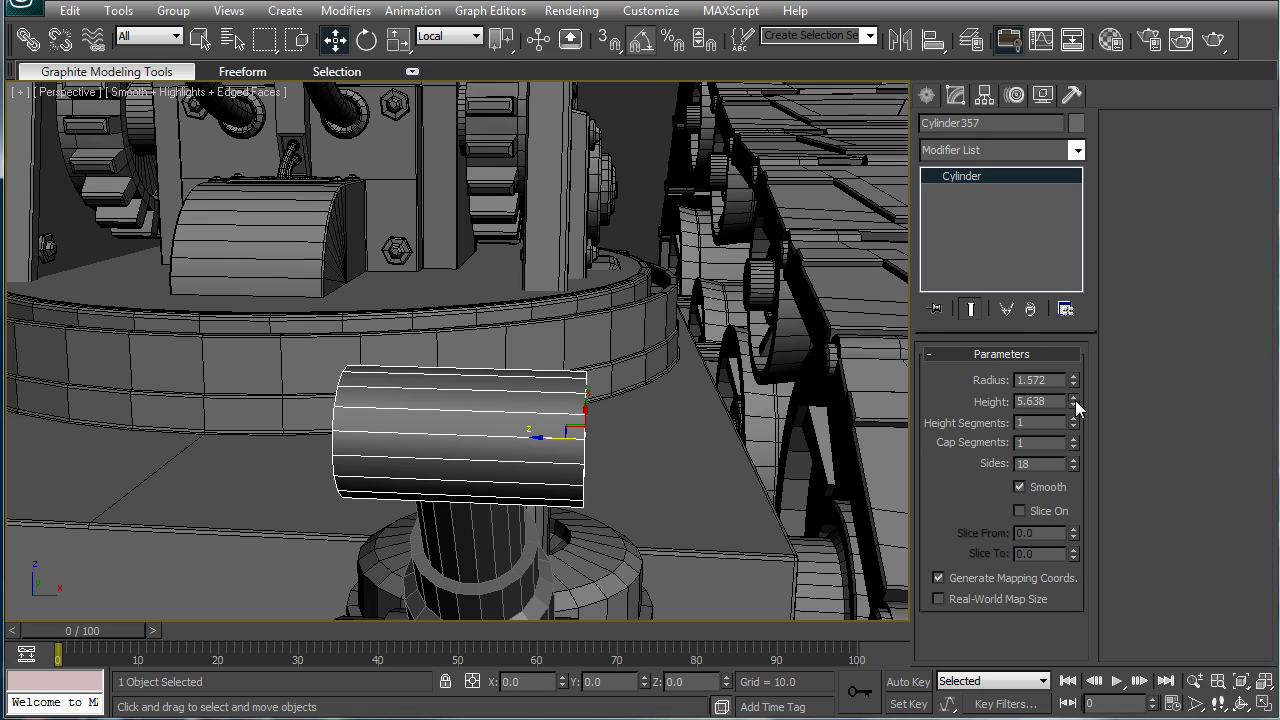
left_click_drag(1076, 400, 1077, 421)
middle_click_drag(661, 453, 534, 466, "alt")
mouse_move(536, 467)
left_mouse_down()
mouse_move(485, 475)
mouse_move(512, 475)
left_mouse_up()
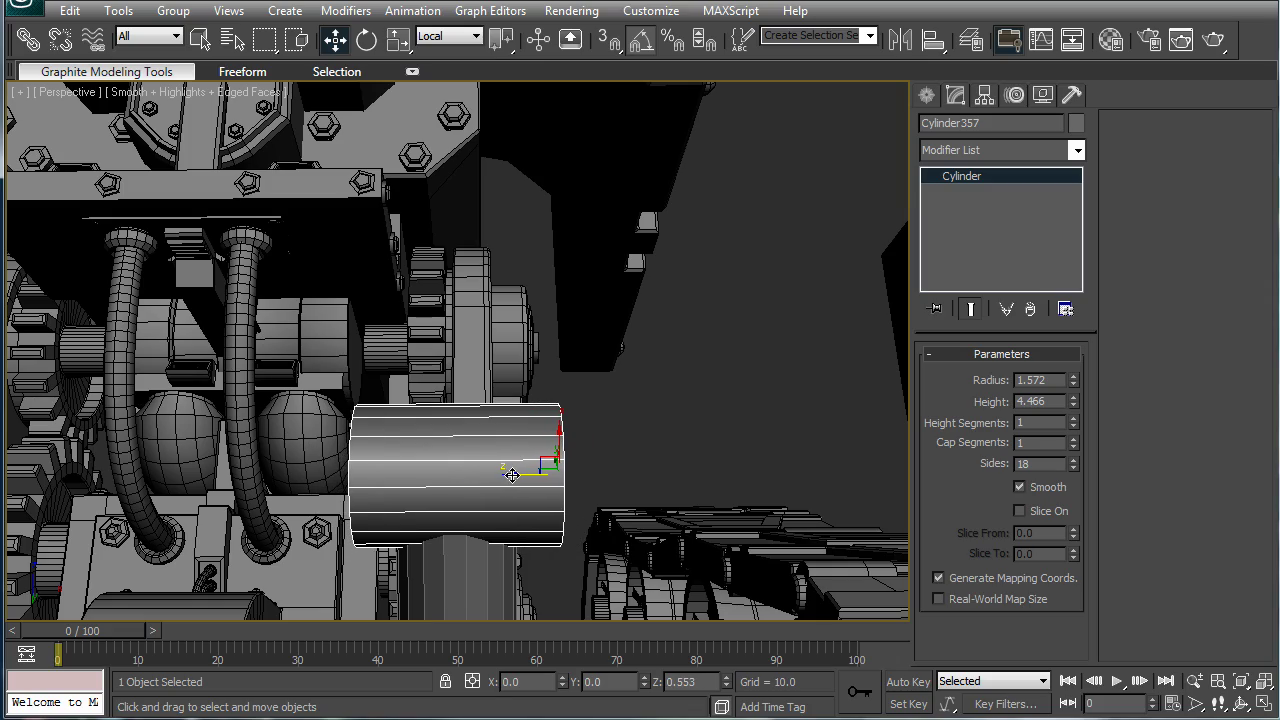
- Link the cross cylinder to the rod as its child and rotate the rod lower toward the perforated arm
middle_click_drag(492, 462, 600, 496, "alt")
scroll(651, 464, "down", 2)
scroll(498, 532, "down", 3)
scroll(600, 496, "up", 4)
left_click(379, 429)
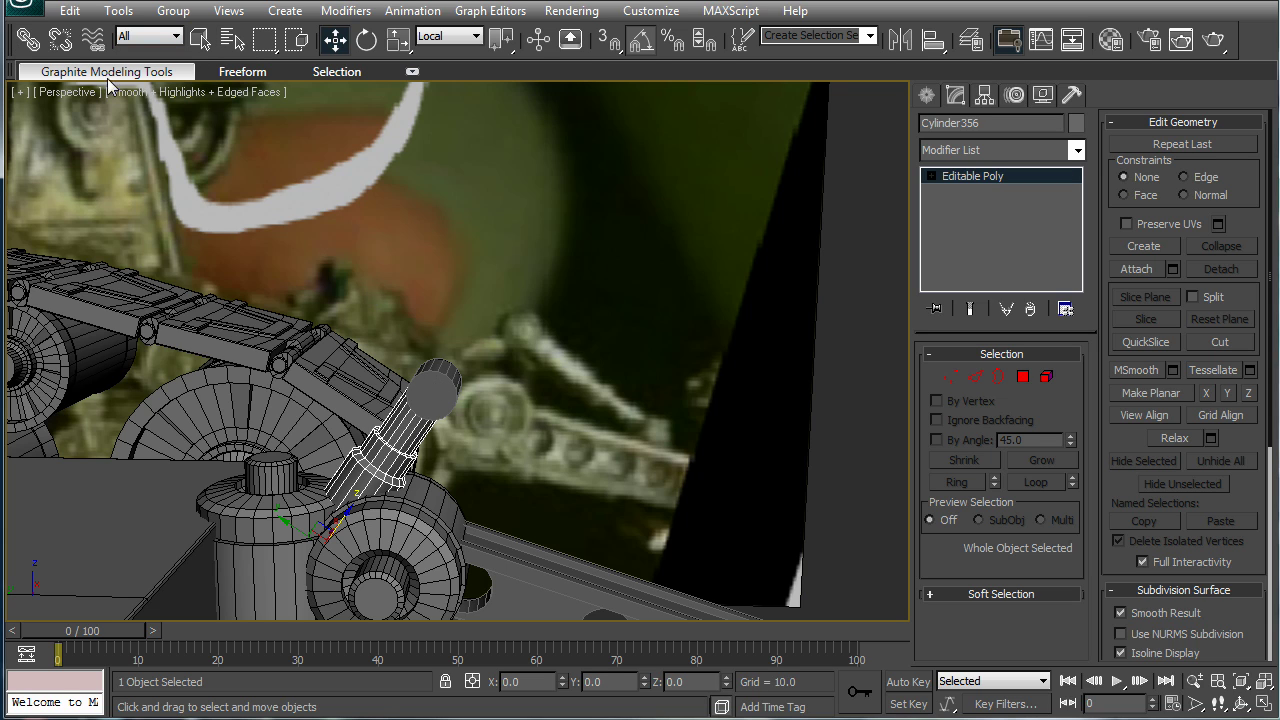
left_click(28, 40)
left_click_drag(438, 391, 420, 435)
key("e")
left_click(418, 432)
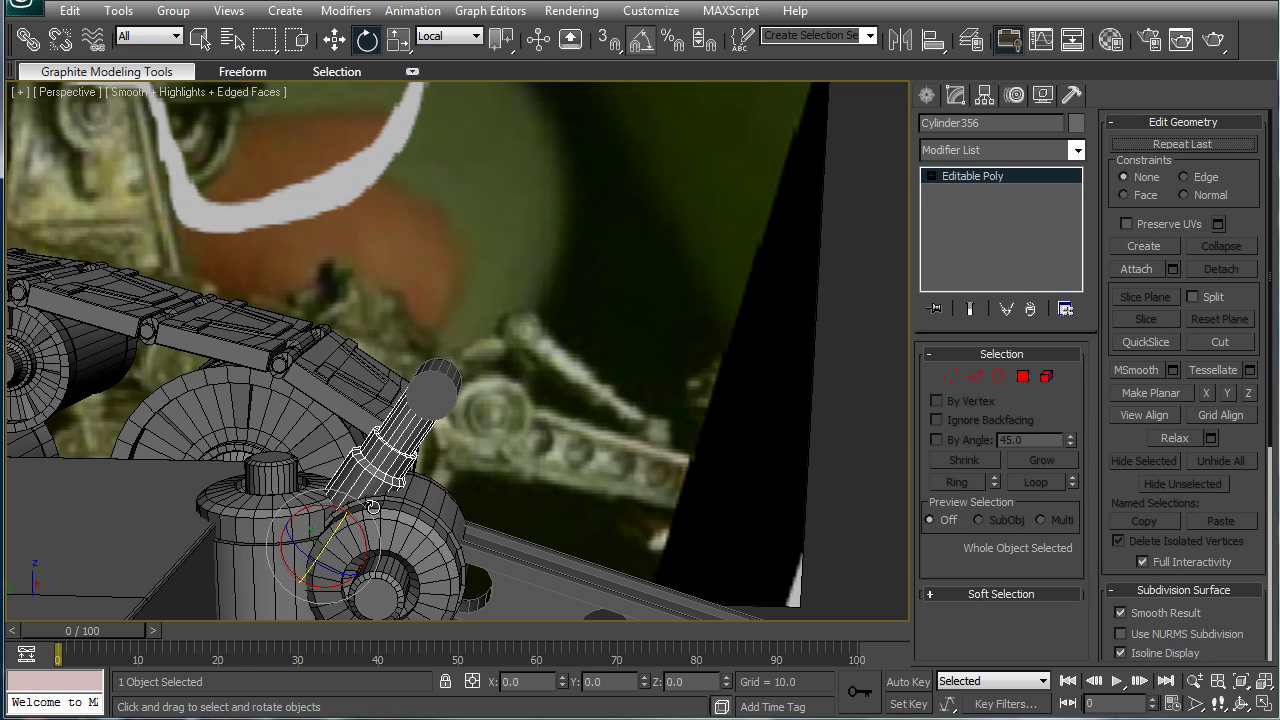
left_click_drag(331, 510, 342, 511)
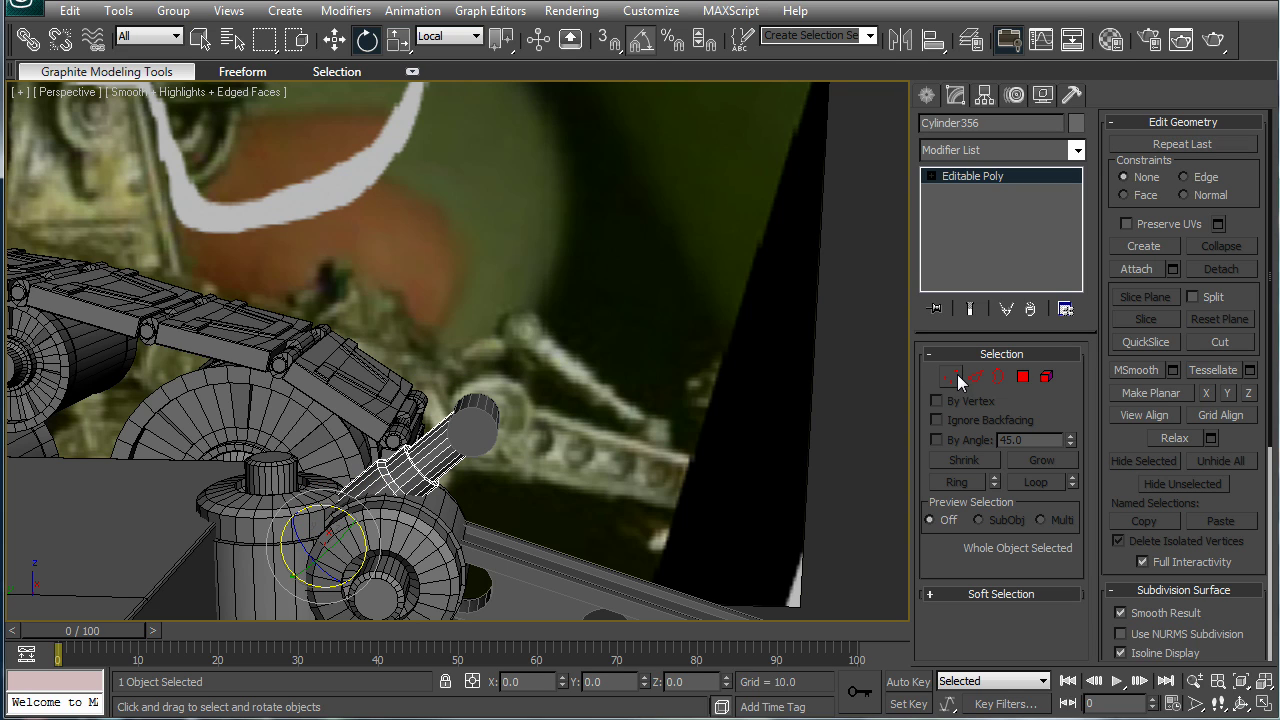
- Lengthen the rod by moving its end cap polygon outward along the rod's local axis
left_click(1027, 374)
left_click(478, 414)
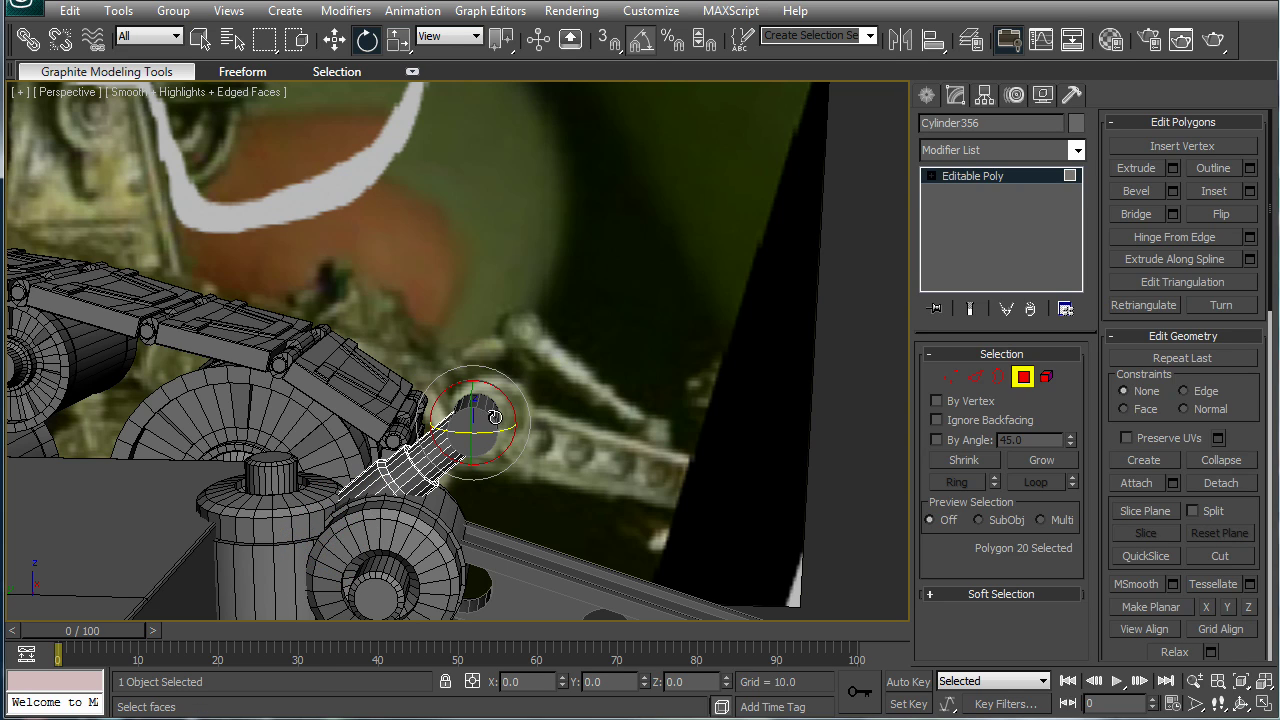
key("w")
left_click(455, 38)
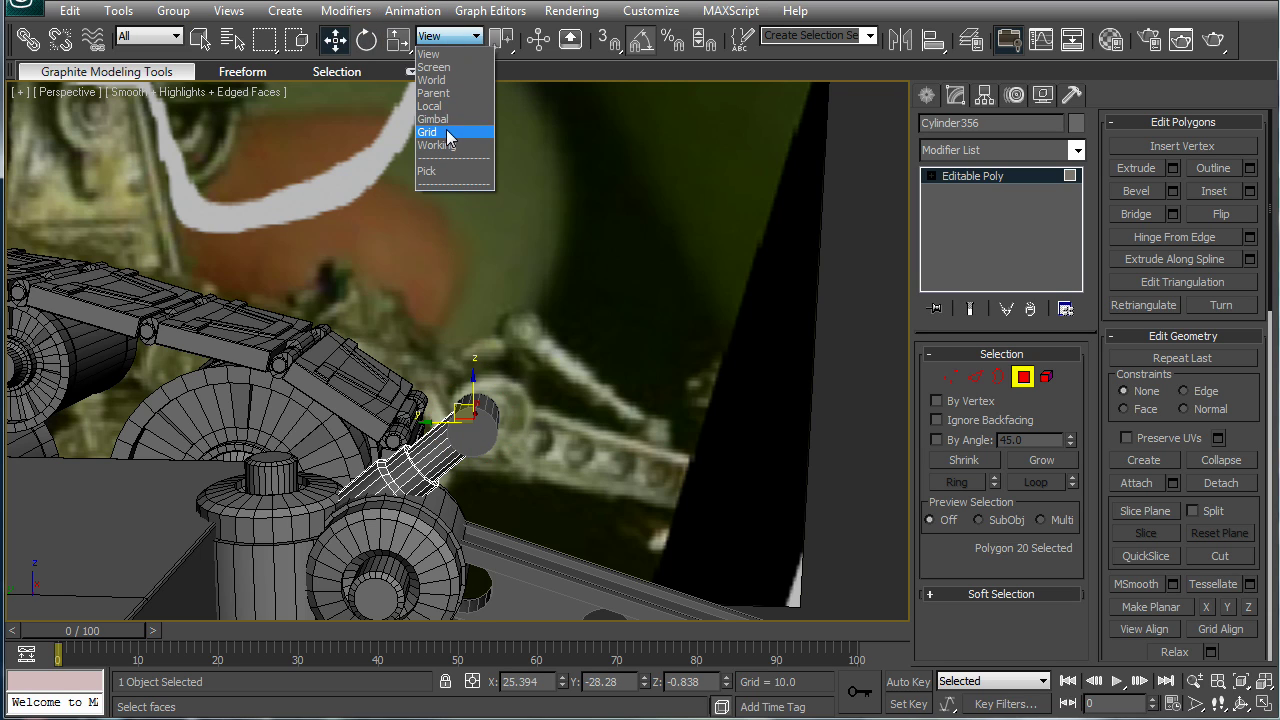
left_click(445, 105)
left_click_drag(505, 392, 543, 379)
left_click(549, 414)
- Move the cross cylinder along its local X axis to the tip of the lengthened rod
left_click(471, 426)
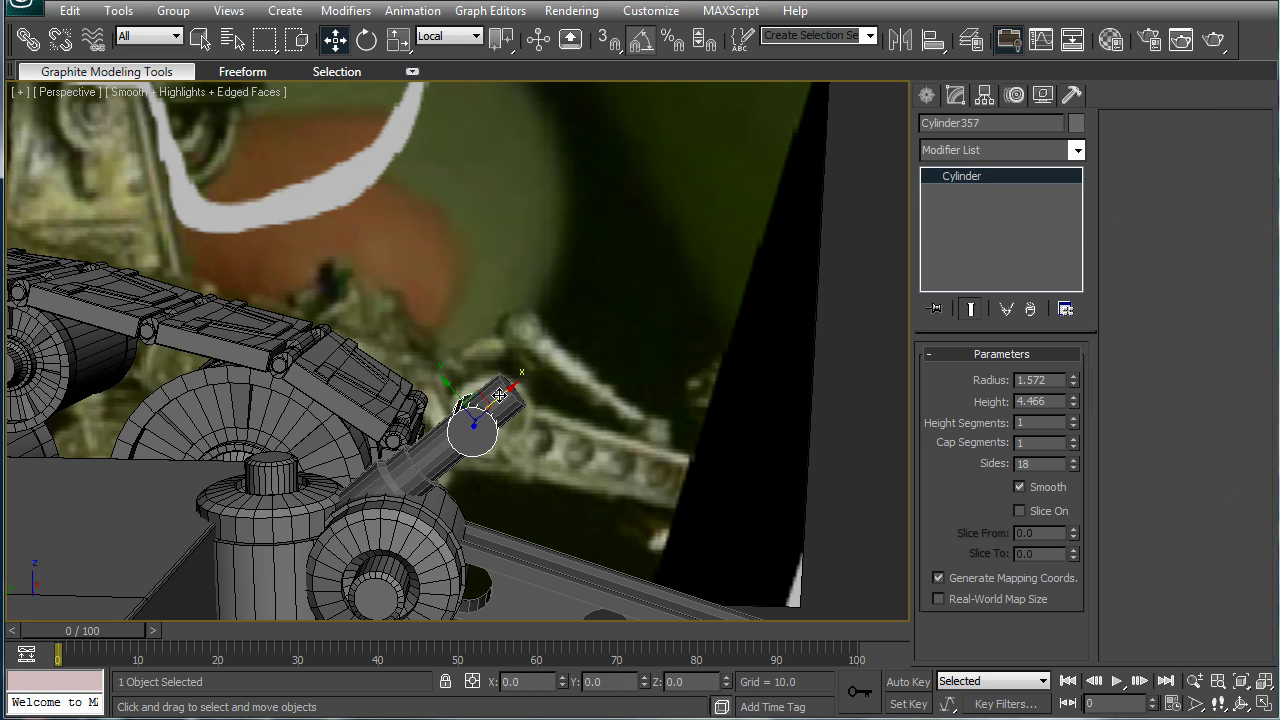
scroll(583, 405, "up", 4)
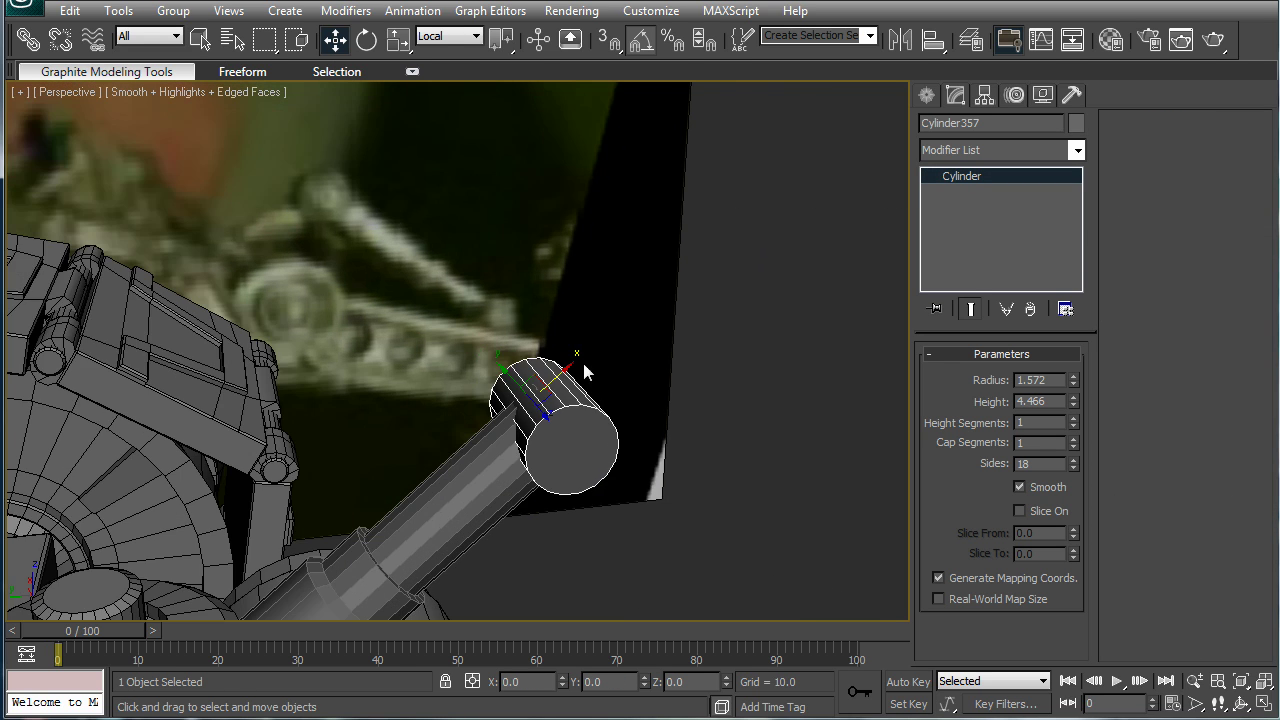
scroll(610, 416, "up", 2)
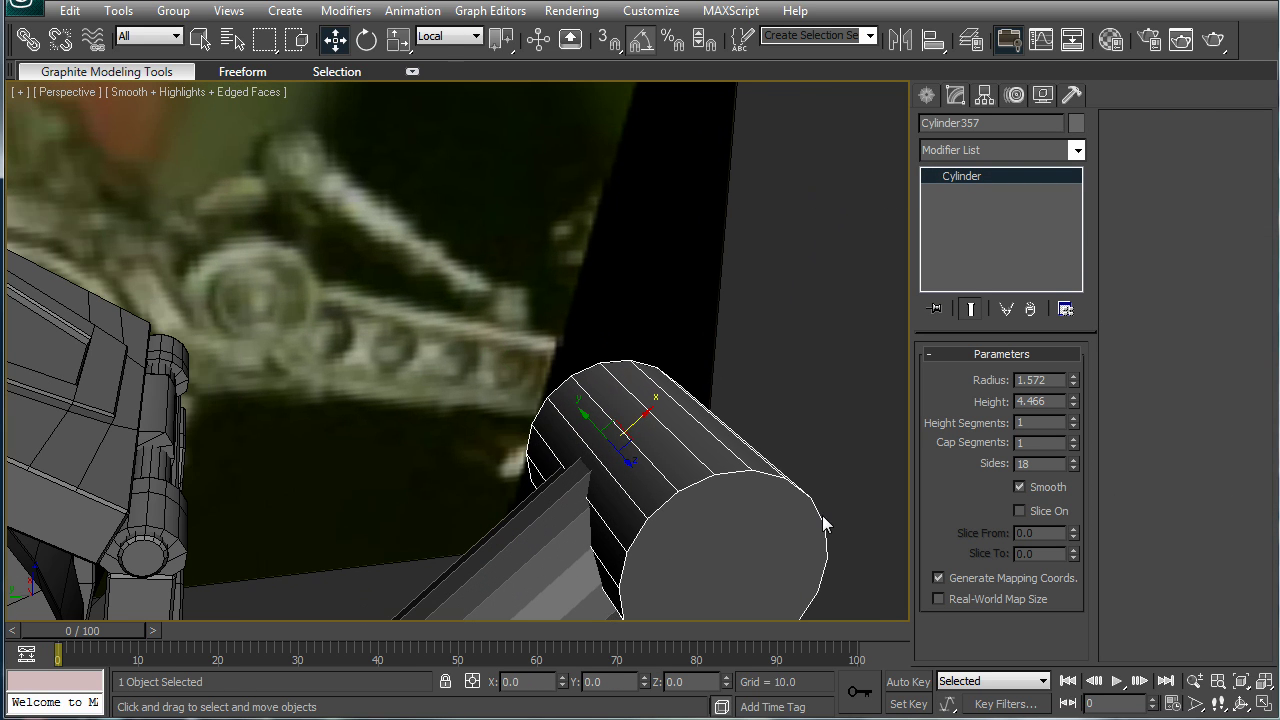
scroll(830, 505, "down", 3)
left_click(787, 480)
left_click(561, 400)
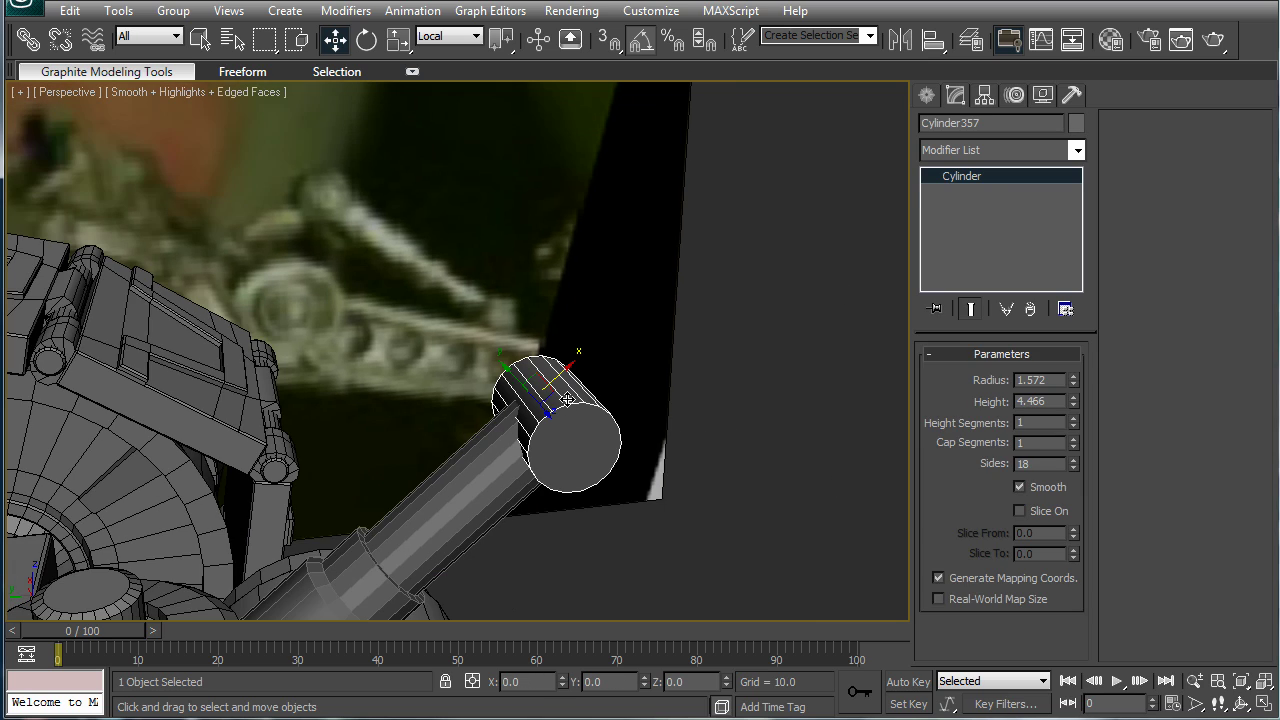
- Convert the cross cylinder to an editable poly and bevel both end caps into chamfered rims with recessed centers
key("ctrl+e")
left_click(1022, 376)
left_click(590, 432)
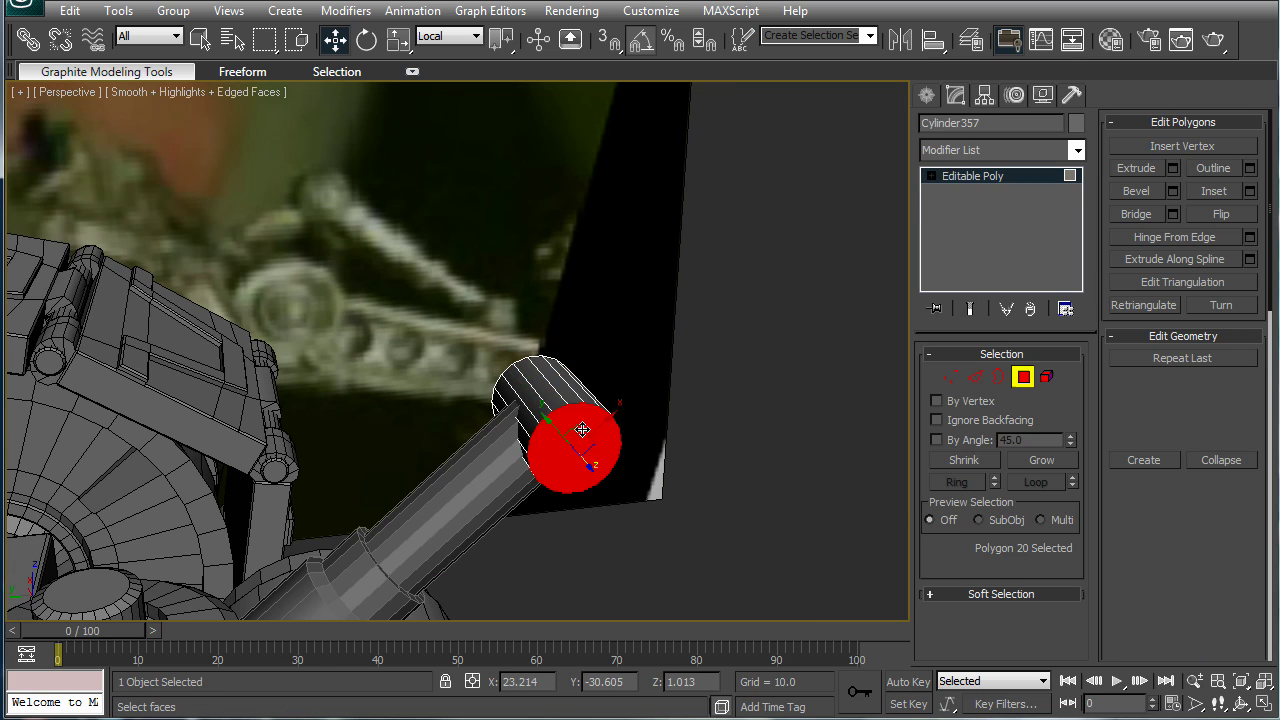
middle_click_drag(612, 407, 394, 436, "alt")
left_click(456, 491, "ctrl")
middle_click_drag(456, 491, 869, 314, "alt")
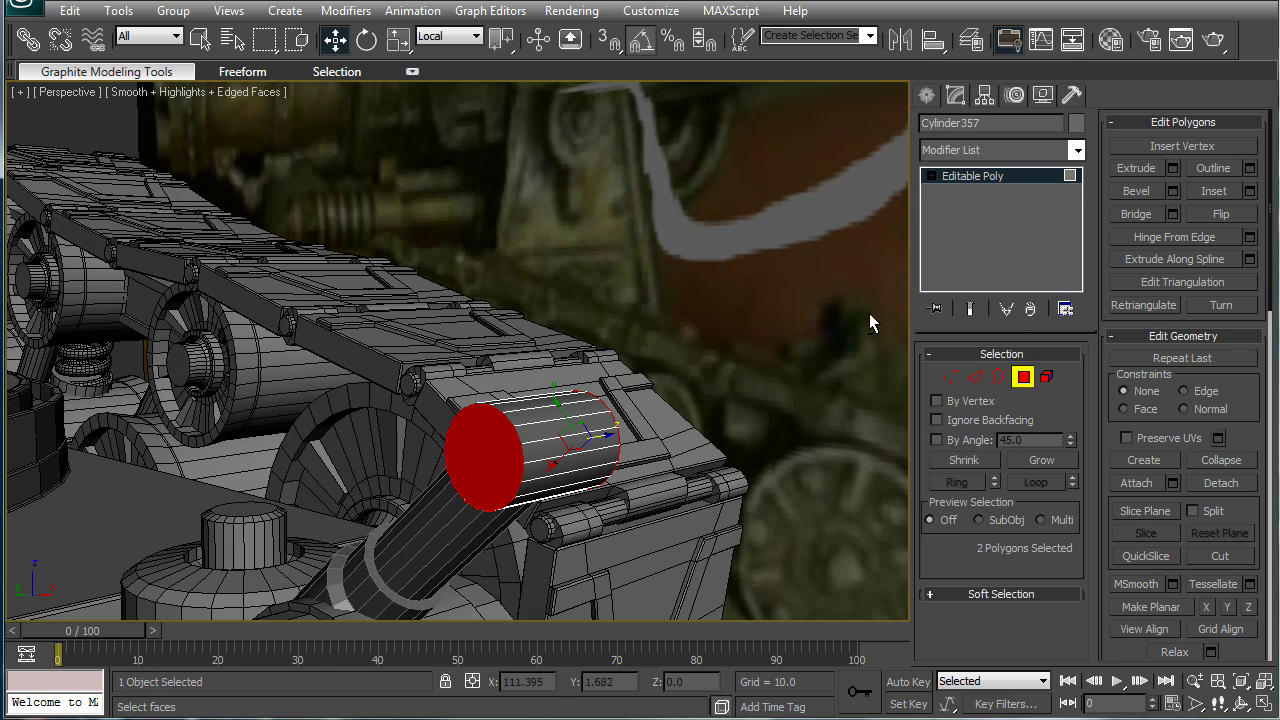
left_click(1160, 191)
middle_click_drag(612, 458, 620, 357)
scroll(620, 357, "up", 3)
left_click_drag(565, 387, 582, 386)
left_click(583, 388)
mouse_move(532, 343)
left_mouse_down()
mouse_move(541, 335)
mouse_move(534, 348)
left_mouse_up()
scroll(637, 378, "down", 2)
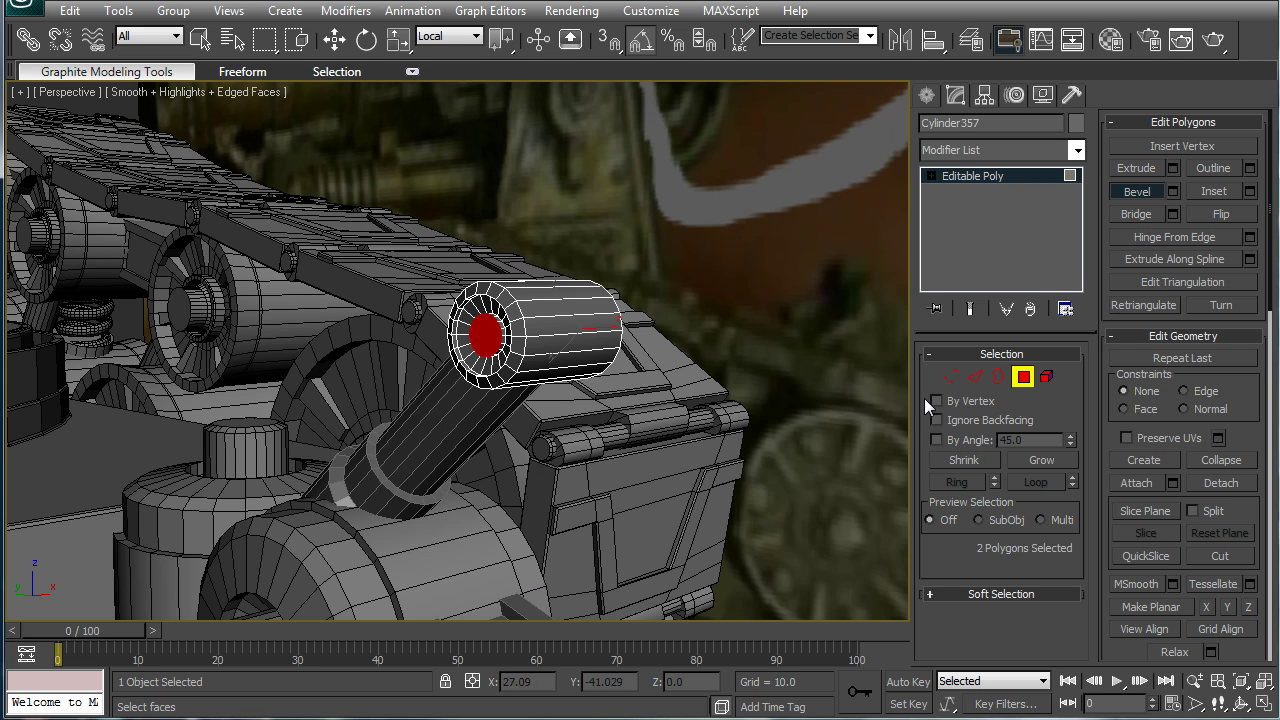
- Chamfer the selected edges on both recessed ends of the cross cylinder by 0.06 with 1 segment
left_click(974, 377)
left_click(1173, 215)
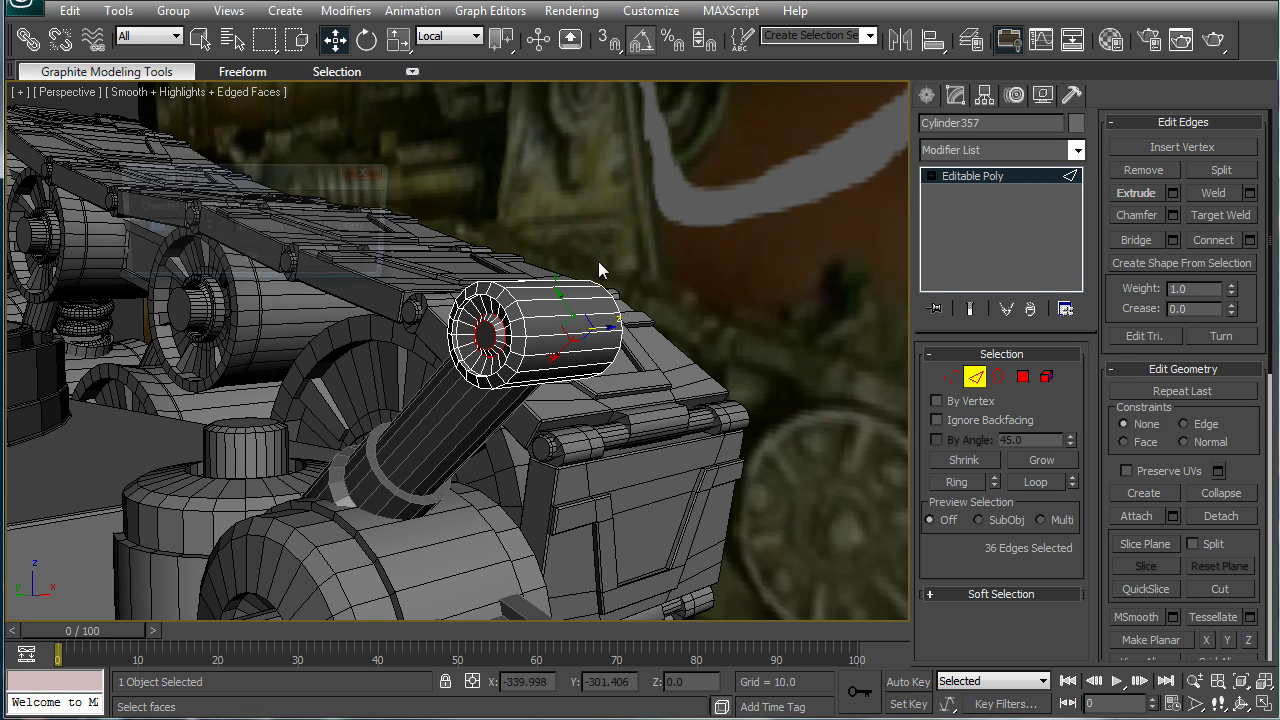
left_click_drag(205, 225, 214, 286)
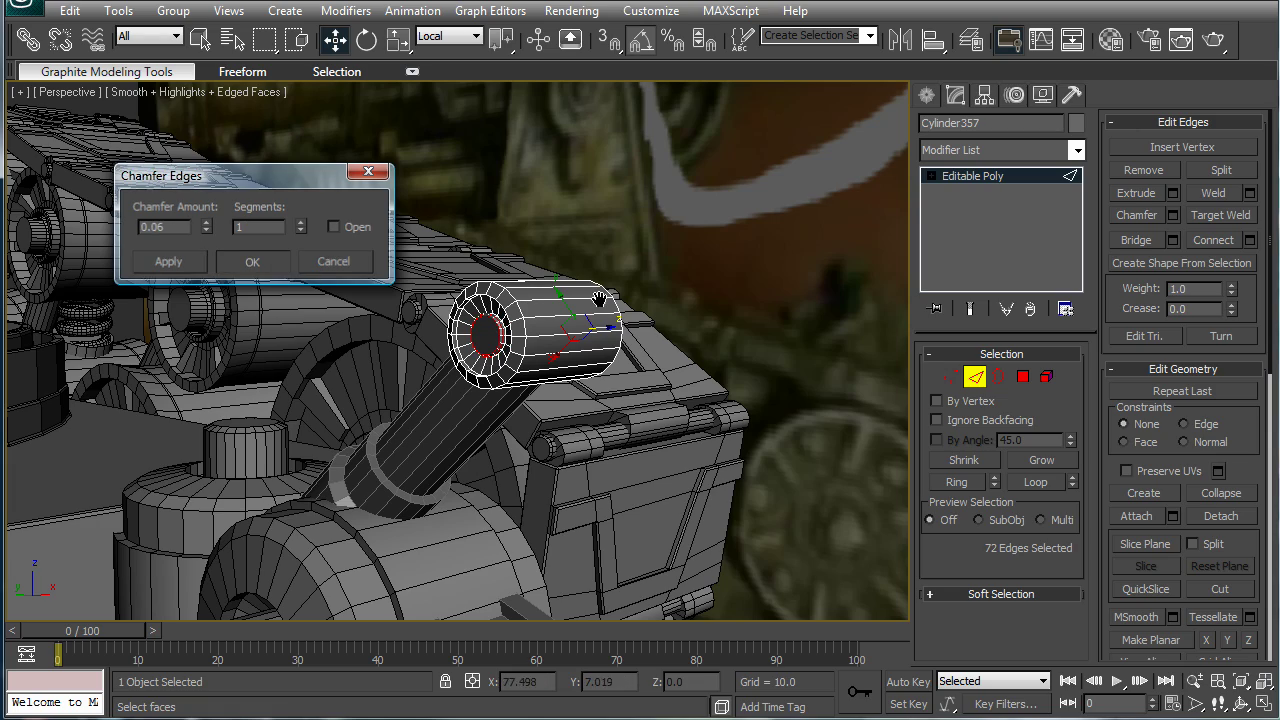
left_click(258, 260)
left_click(968, 177)
- Clone the piston rod and place the copy clear of the model along the Y axis, using View coordinates
middle_click_drag(601, 292, 655, 366, "alt")
left_click(745, 415)
left_click(403, 391)
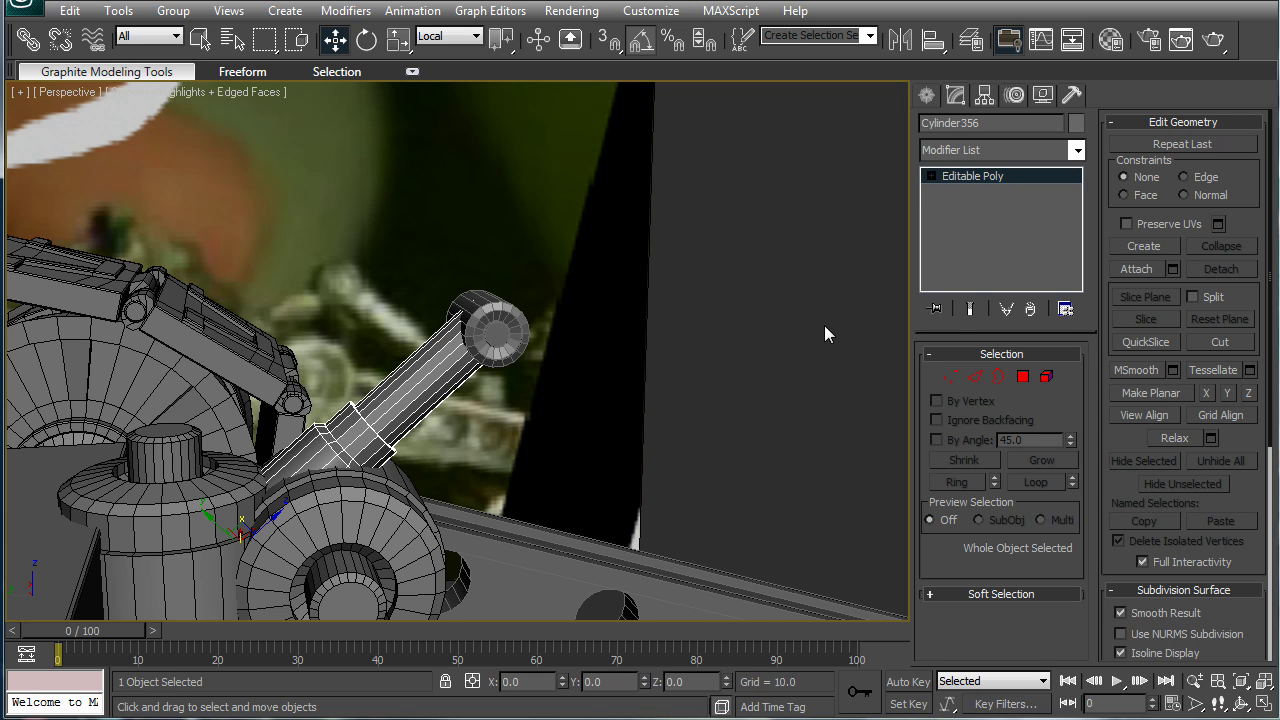
key("1")
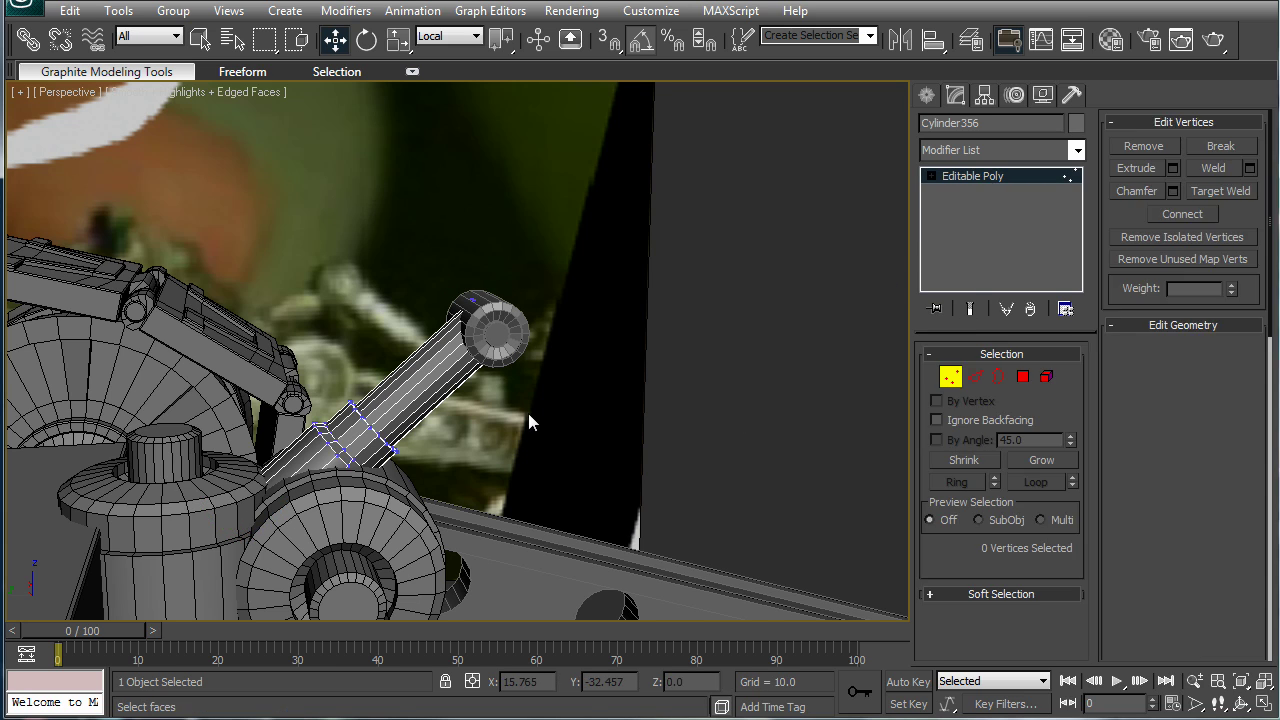
left_click(955, 183)
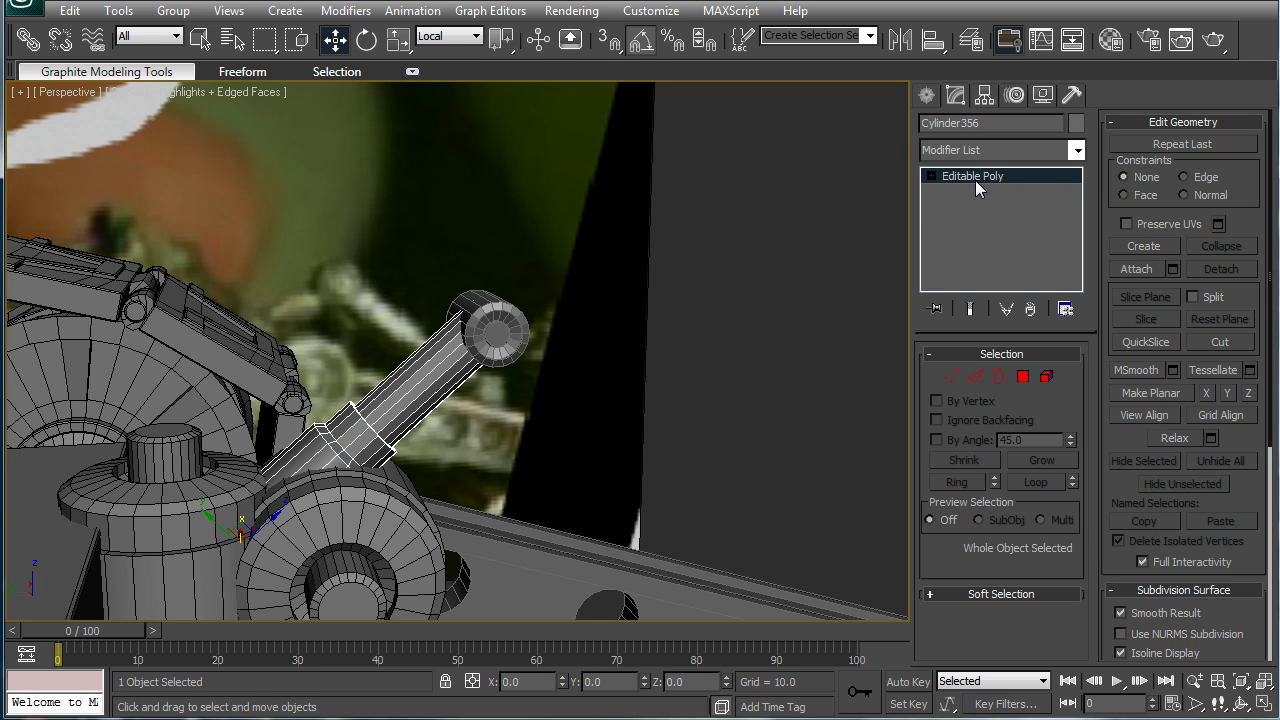
left_click(469, 34)
left_click(457, 55)
middle_click_drag(264, 517, 269, 484)
left_click_drag(210, 514, 604, 480, "shift")
left_click(639, 442)
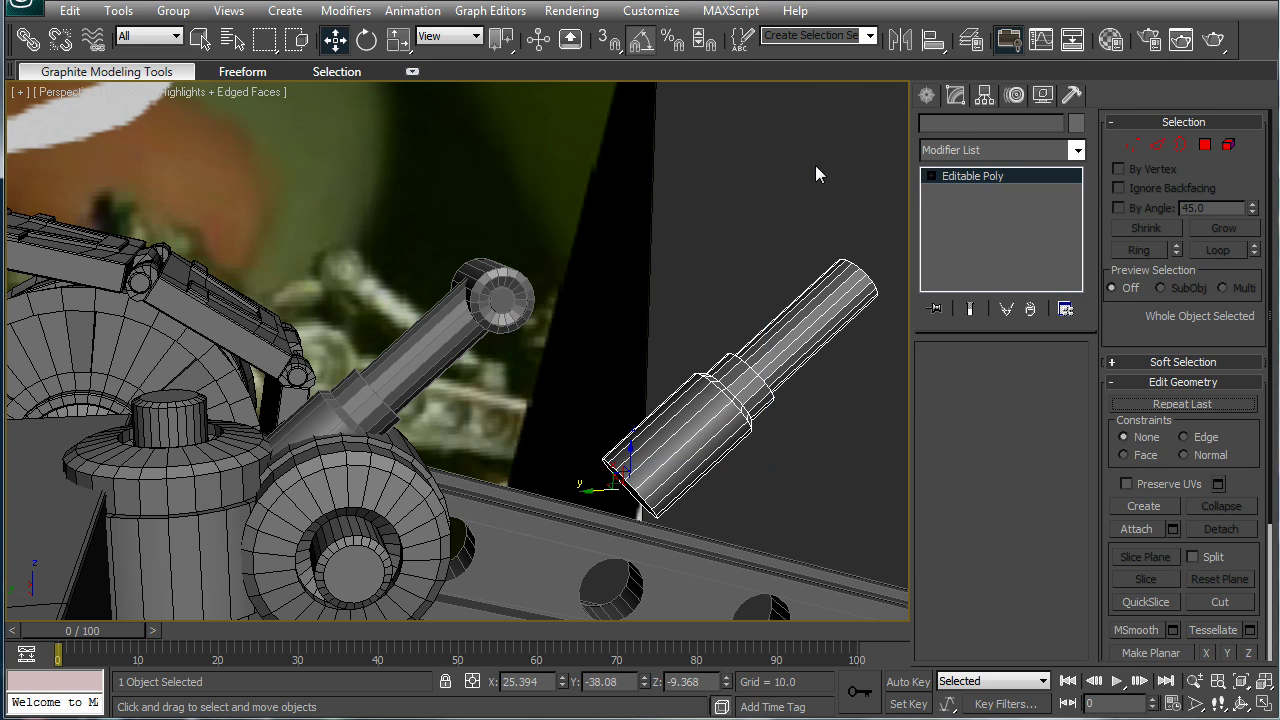
- Mirror the rod copy on the Y axis without cloning and move it along Y, clear of the original rod
left_click(900, 40)
left_click(599, 259)
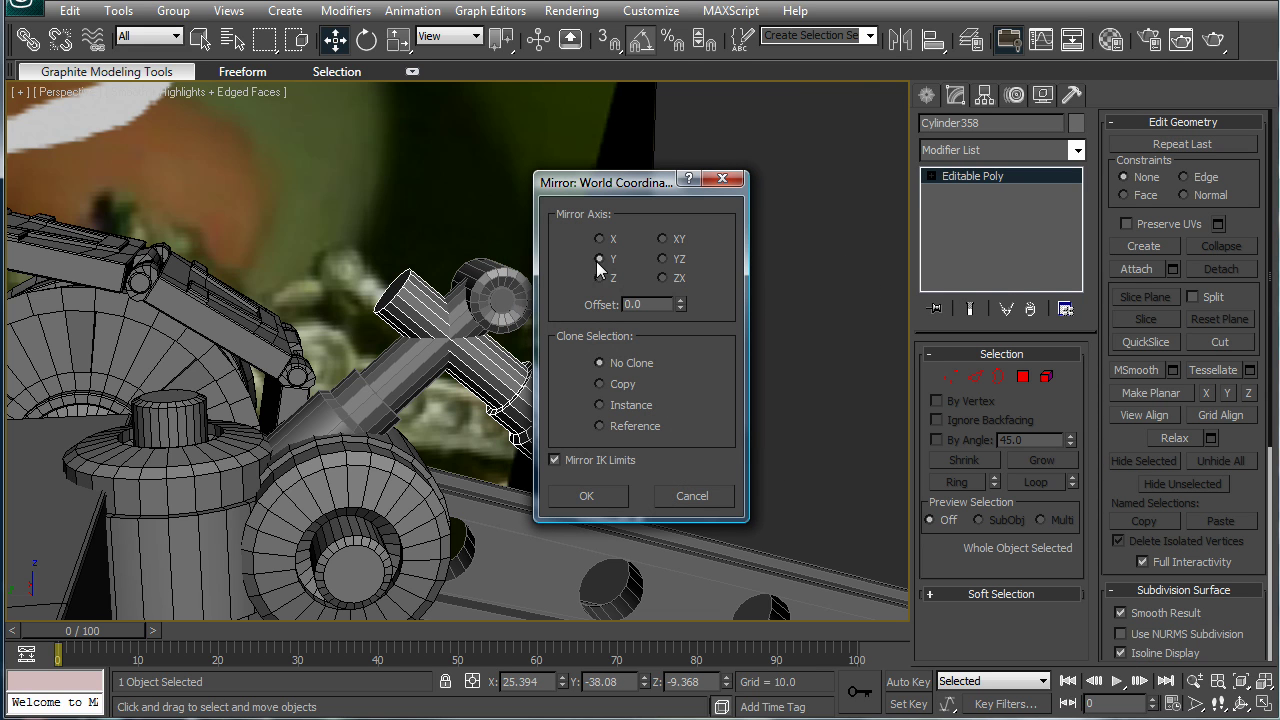
left_click(607, 490)
middle_click_drag(689, 404, 494, 334)
scroll(494, 334, "down", 2)
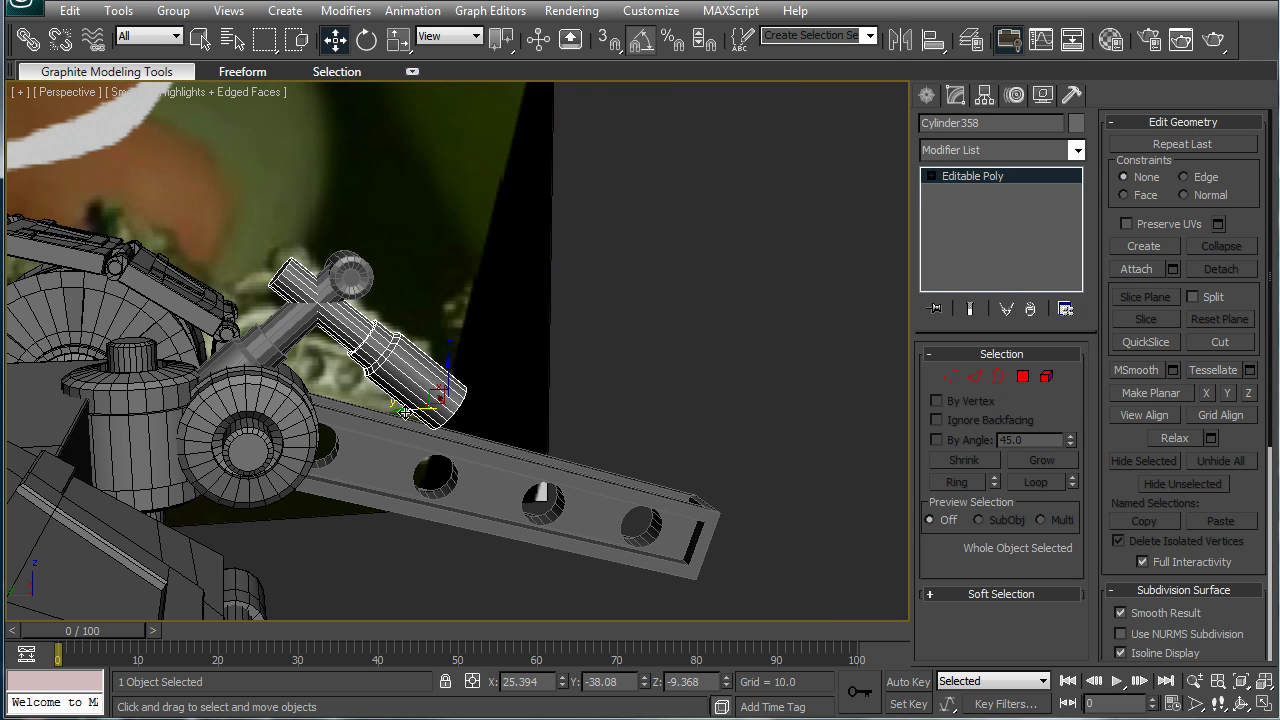
left_click_drag(405, 411, 555, 406)
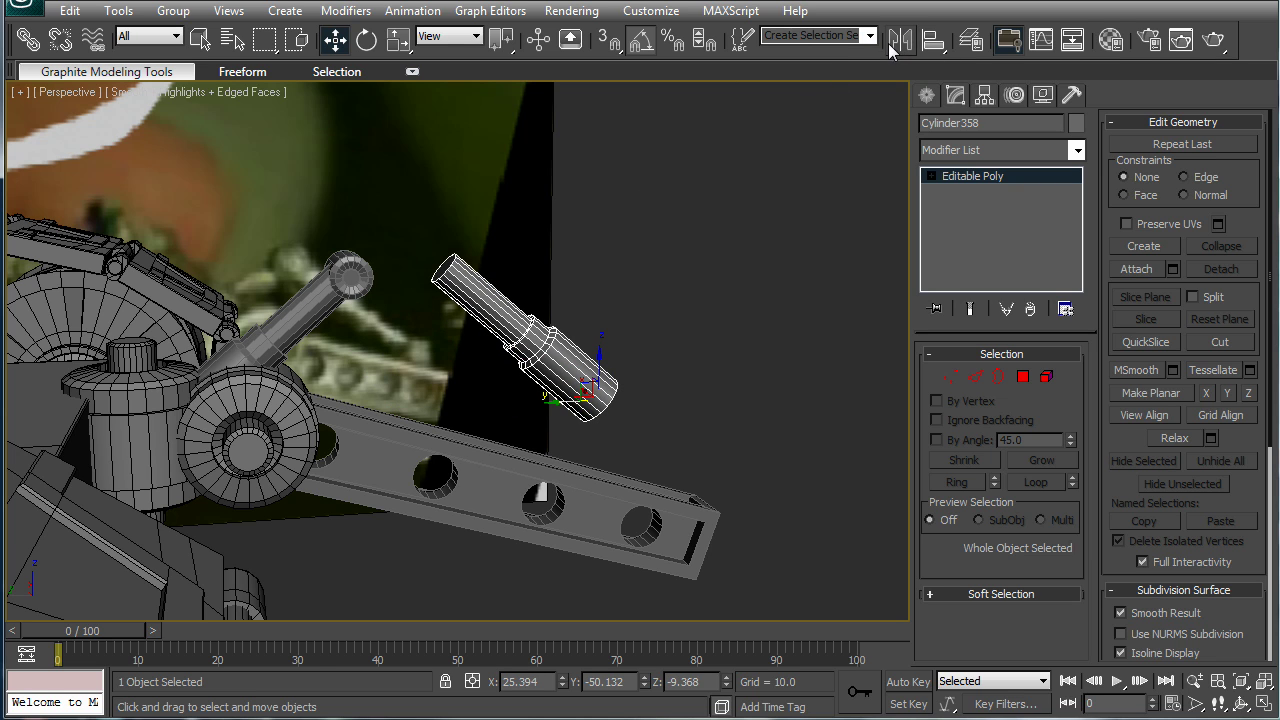
- Mirror the rod copy on the YZ axis with No Clone so its narrow end points down toward the arm's tip
left_click(896, 42)
left_click_drag(643, 178, 861, 310)
left_click(882, 391)
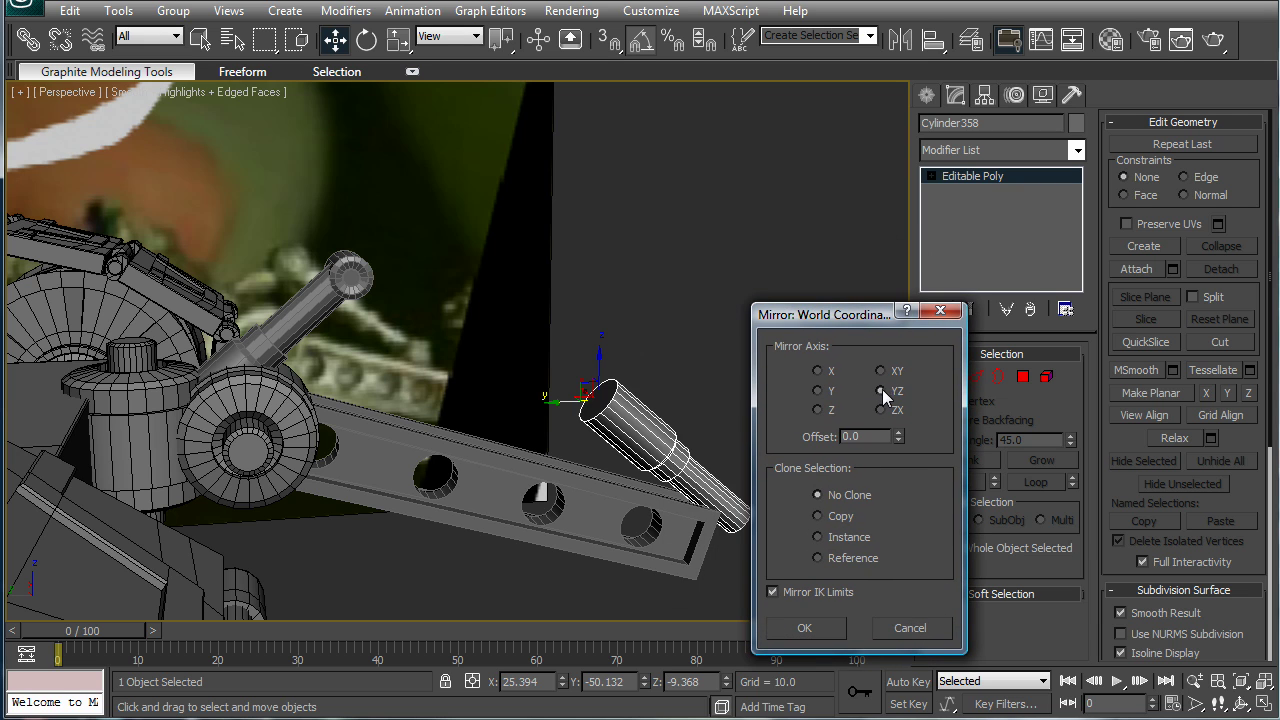
left_click(880, 410)
left_click(881, 391)
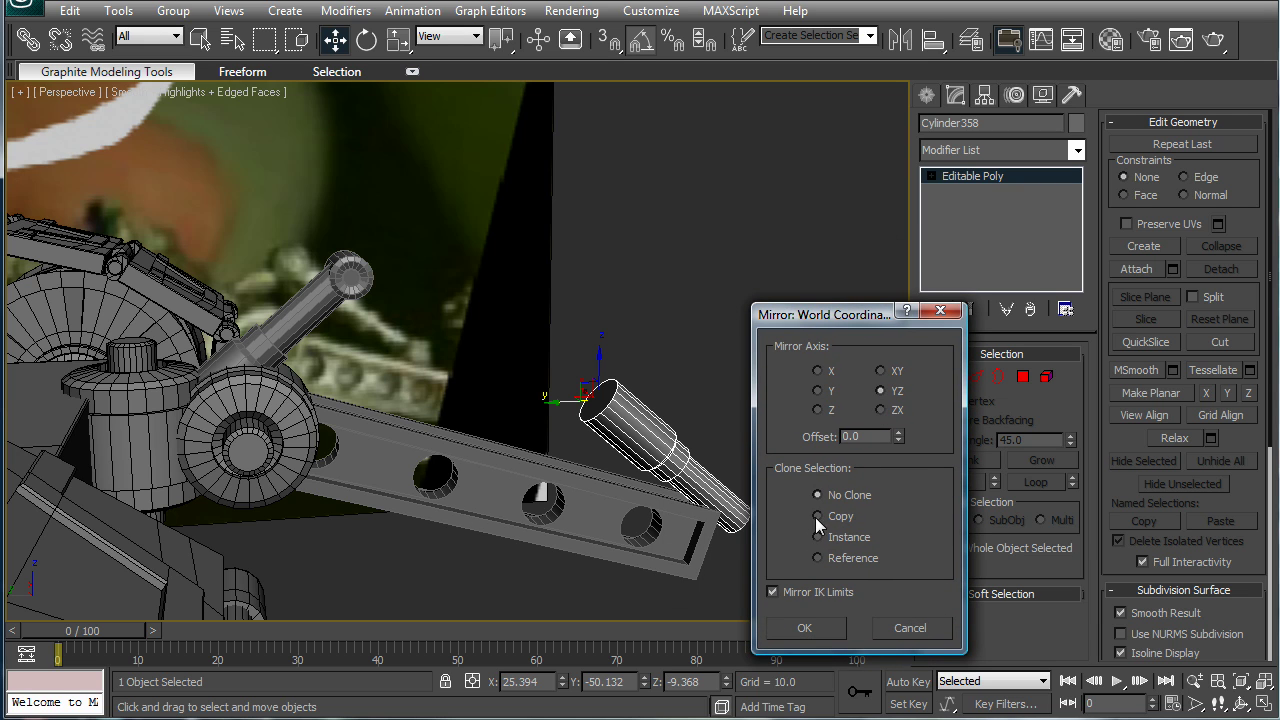
left_click(814, 632)
- Move the mirrored rod in the left view so its thick end meets the center of the cross cylinder
key("l")
middle_click_drag(487, 264, 298, 100)
scroll(530, 389, "up", 4)
scroll(638, 353, "up", 6)
middle_click_drag(638, 353, 530, 393)
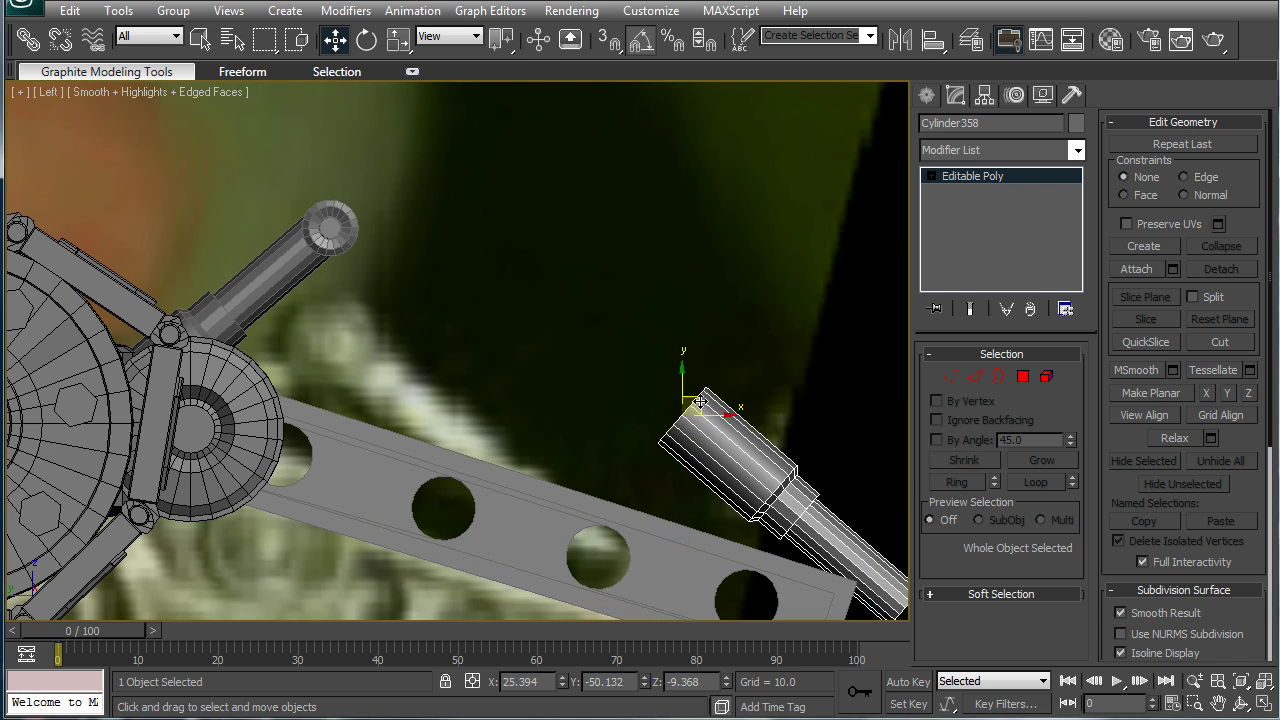
left_click_drag(700, 402, 350, 228)
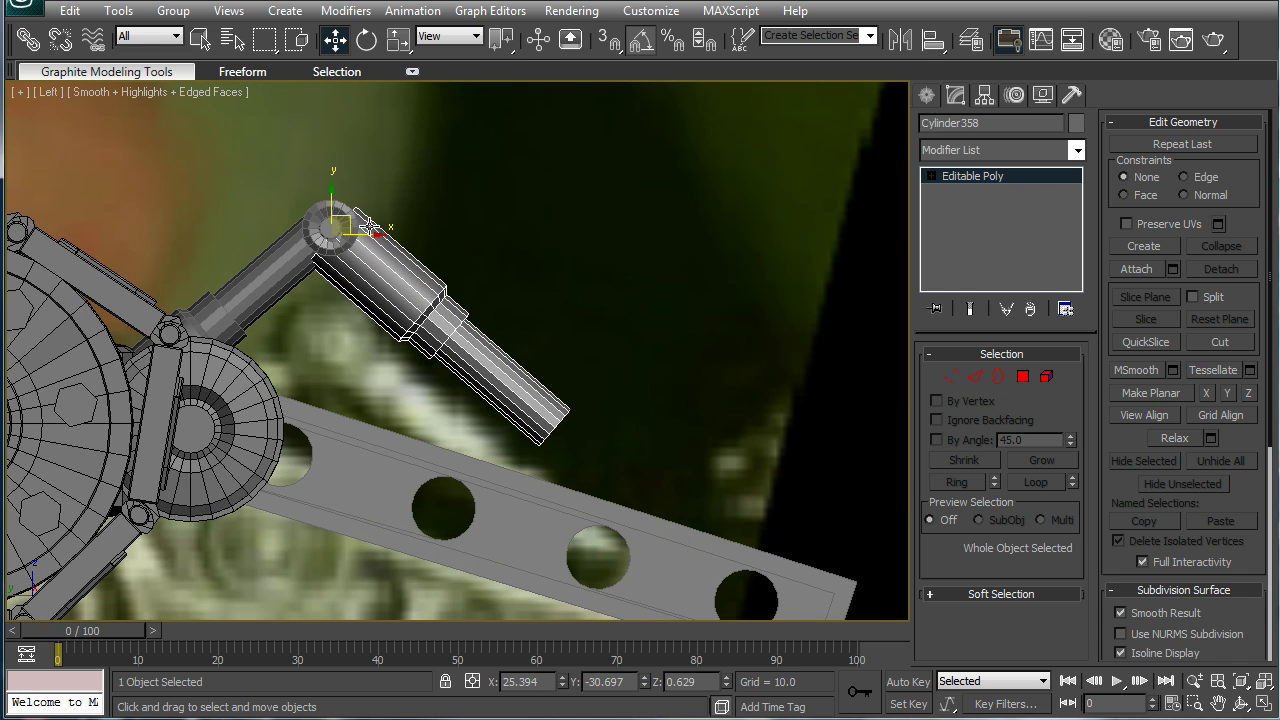
- Scale the mirrored rod down uniformly and align its thick end with the cross cylinder
scroll(380, 231, "up", 2)
key("r")
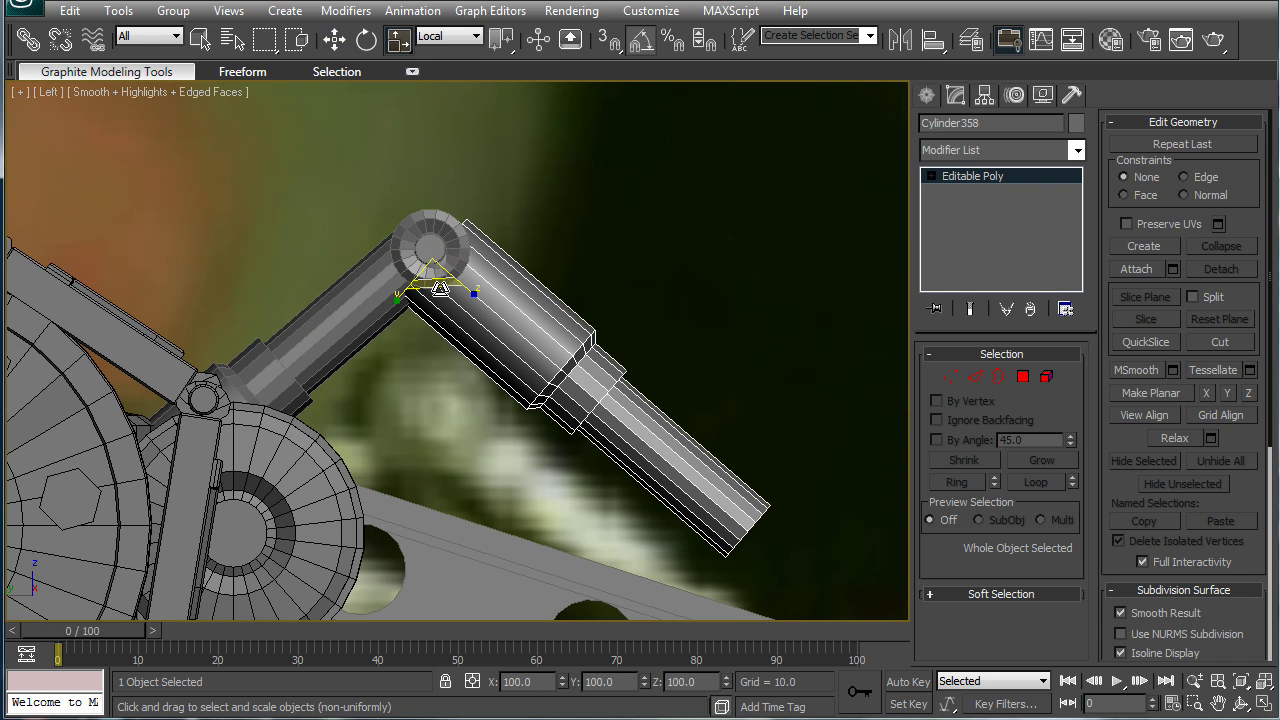
left_click_drag(439, 287, 436, 246)
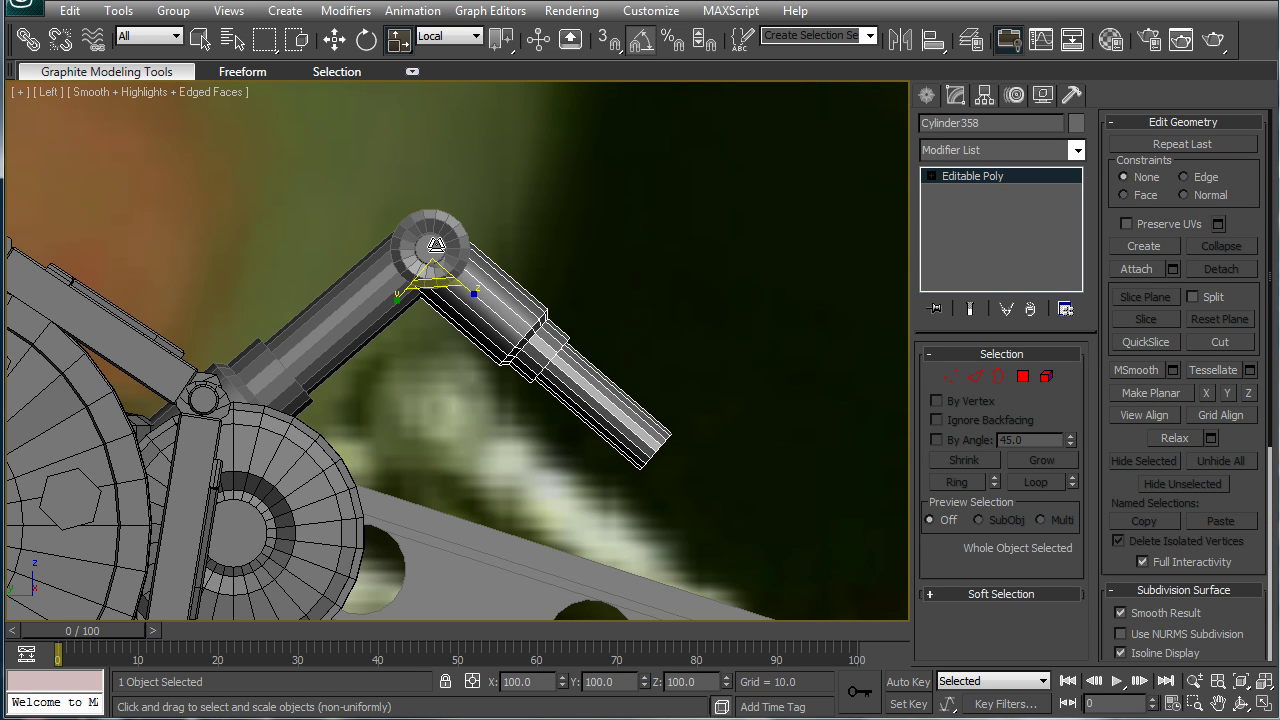
key("w")
left_click_drag(452, 240, 441, 228)
- Fine-tune the mirrored rod's scale where it joins the cross cylinder and save the scene
middle_click_drag(502, 234, 310, 455, "alt")
middle_click_drag(253, 521, 305, 335, "alt")
key("r")
left_click_drag(290, 327, 318, 325)
key("ctrl+s")
- Lengthen the mirrored rod by moving its lower end cap polygon along its local Z axis toward the arm
middle_click_drag(314, 350, 458, 472, "alt")
scroll(458, 472, "down", 3)
middle_click_drag(545, 456, 640, 430)
left_click(1022, 376)
middle_click_drag(620, 350, 464, 417, "alt")
key("w")
left_click_drag(466, 410, 551, 452)
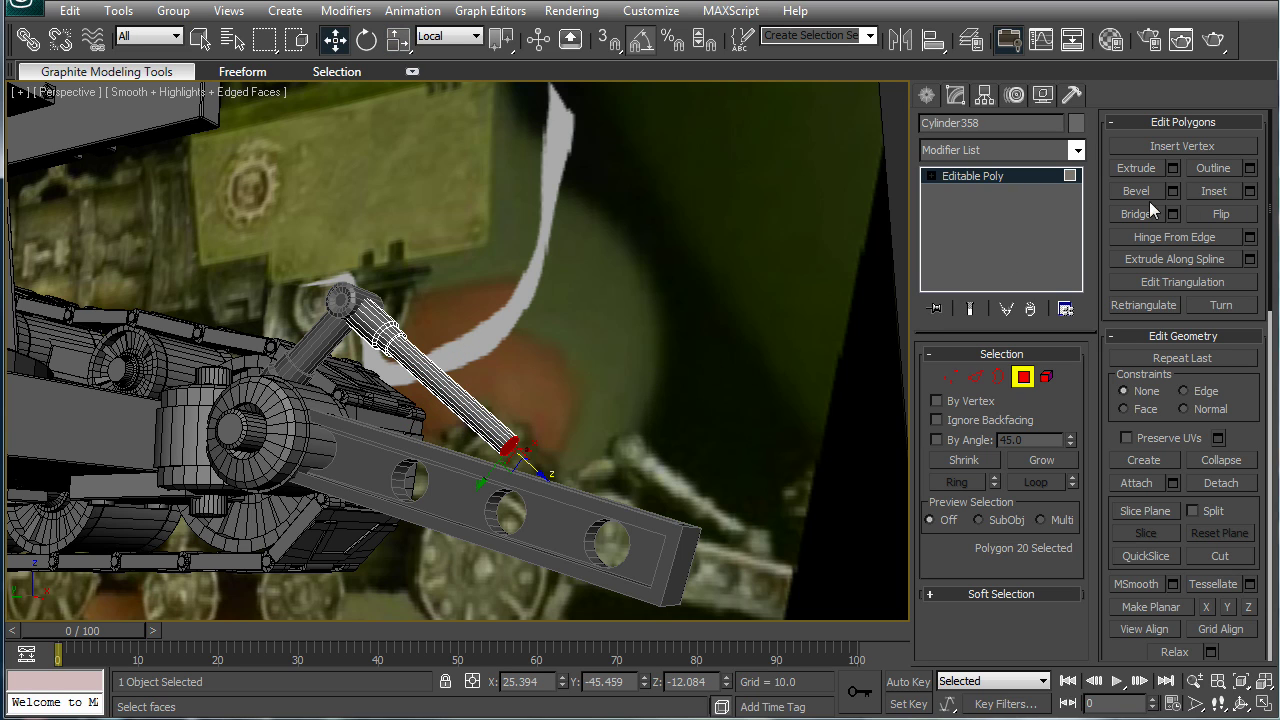
- Slide the mirrored rod's lower and upper step rings down its local Z axis to stretch its thicker sections
left_click(1021, 459)
middle_click_drag(600, 340, 634, 381, "alt")
left_click_drag(489, 498, 489, 497, "alt")
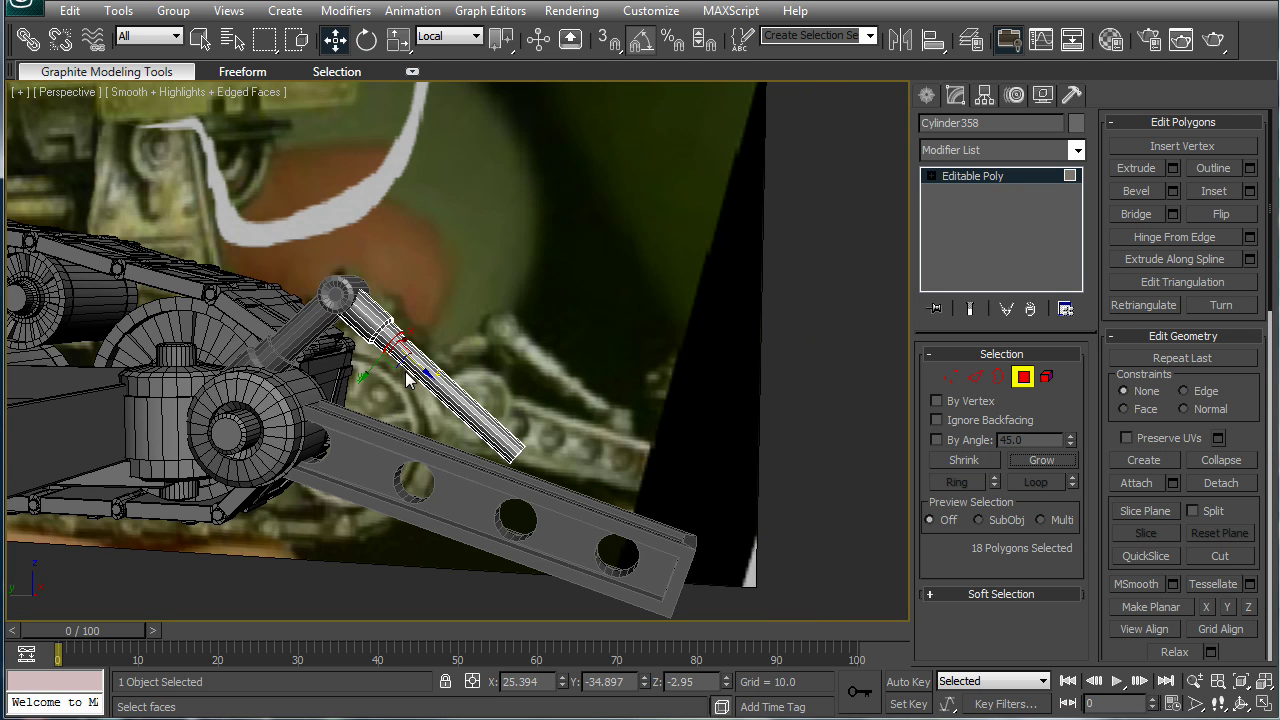
left_click_drag(415, 362, 508, 424)
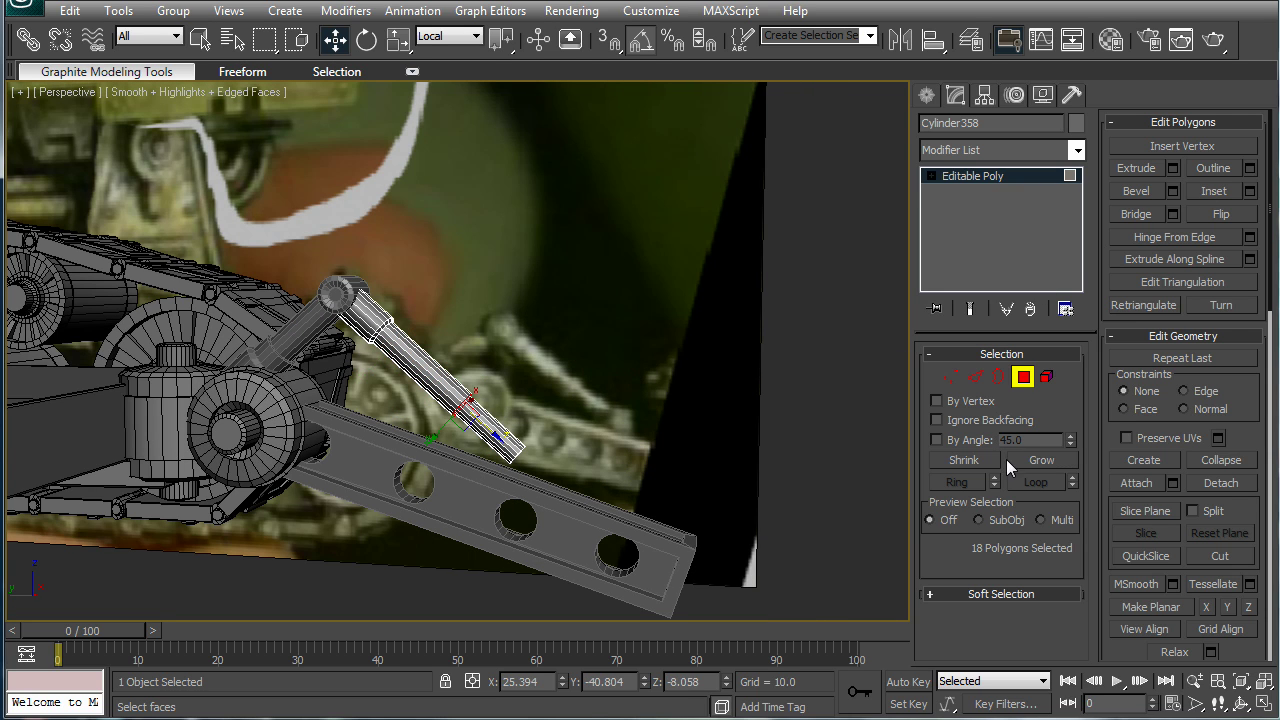
left_click(1038, 458)
left_click_drag(540, 396, 452, 451)
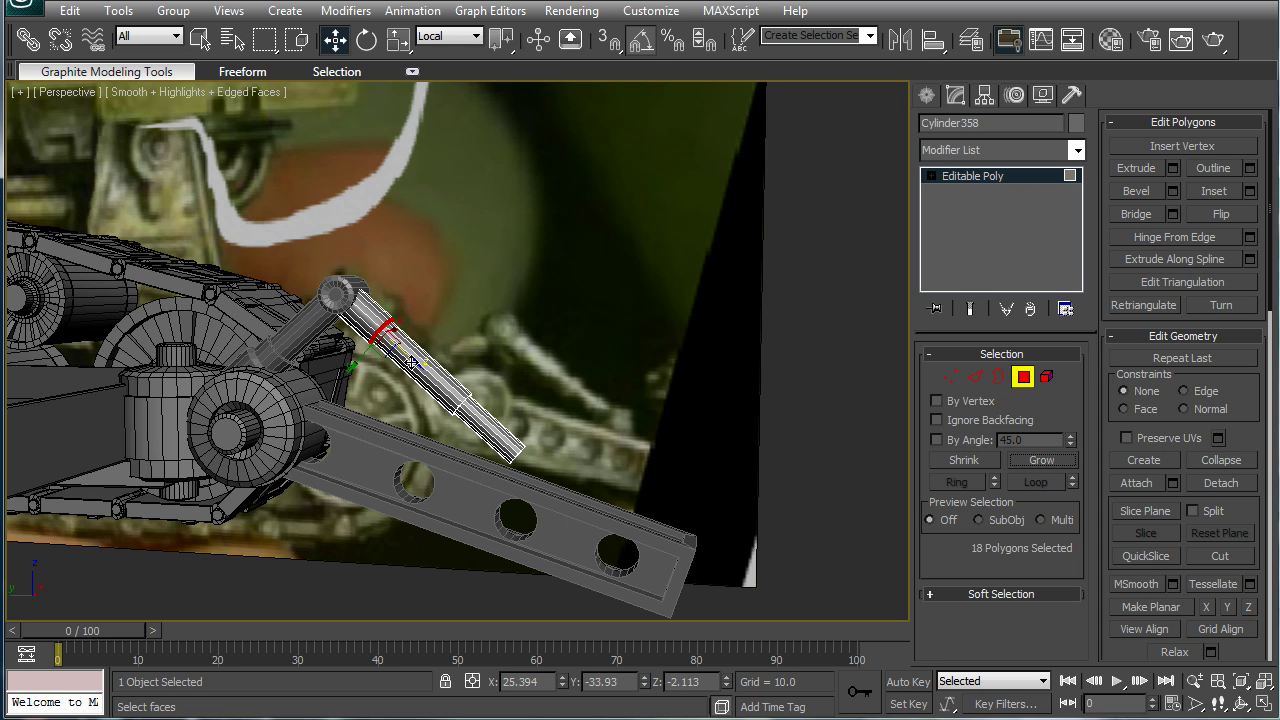
left_click_drag(412, 362, 437, 386)
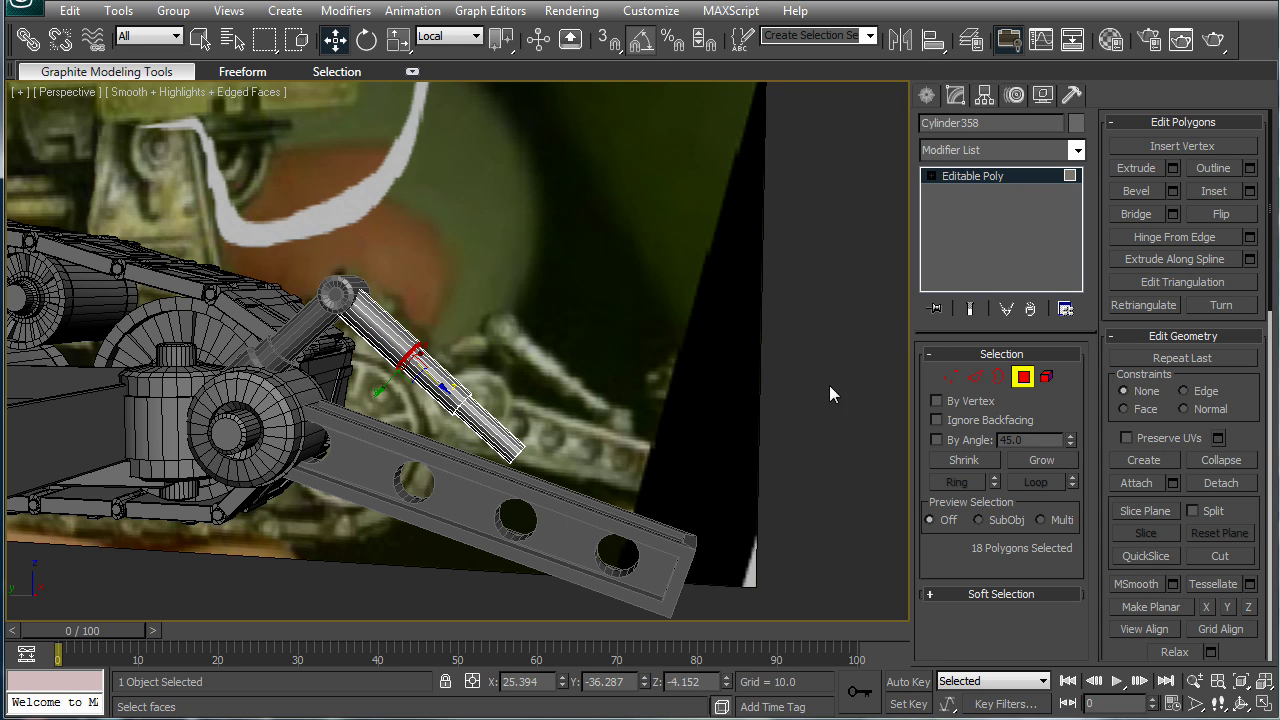
- Extend the mirrored rod's end cap further along local Z until it reaches the perforated arm's upper face
middle_click_drag(672, 392, 505, 440, "alt")
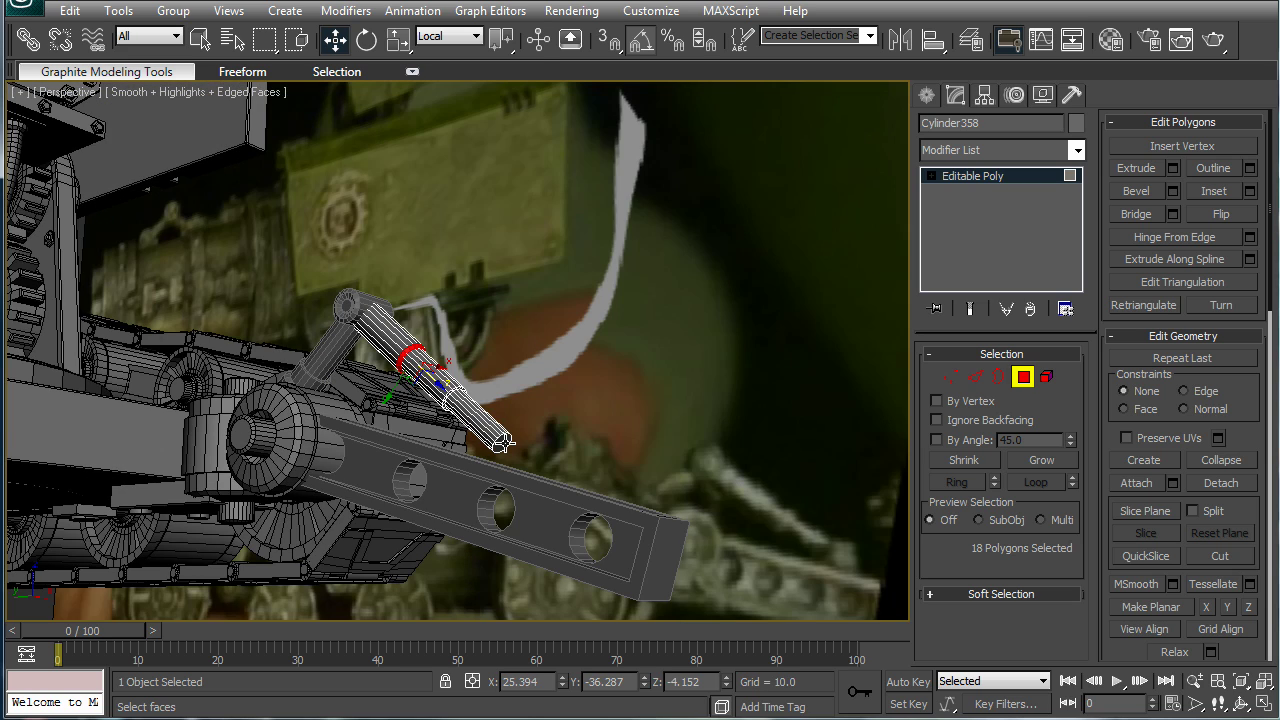
left_click(500, 443)
middle_click_drag(570, 414, 585, 465, "alt")
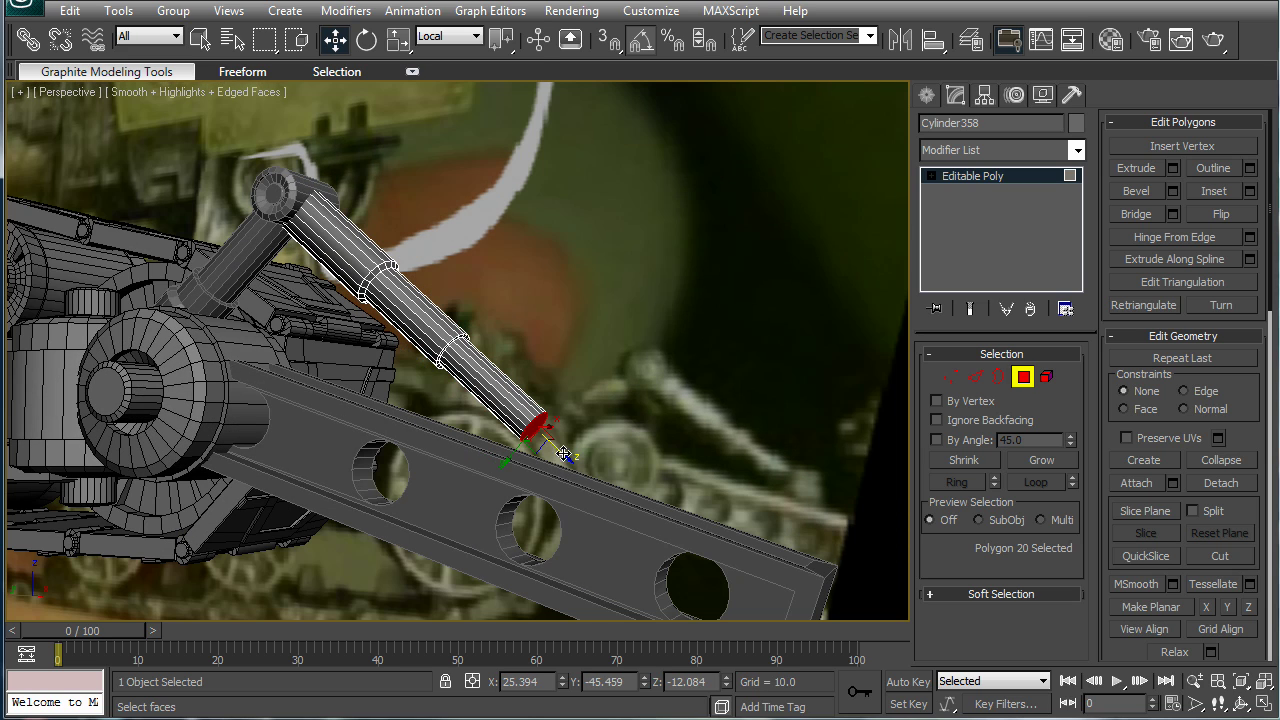
left_click_drag(564, 452, 618, 505)
middle_click_drag(618, 505, 684, 406, "alt")
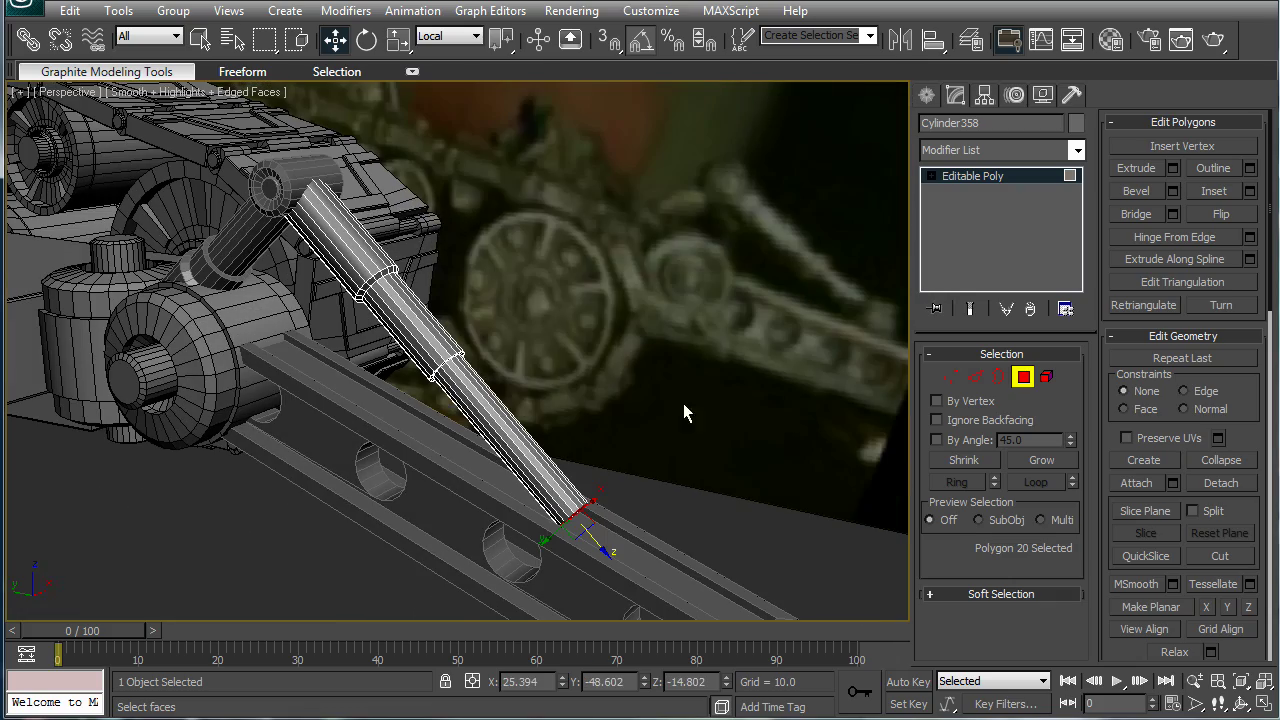
- Copy the cross cylinder in the left view to the mirrored rod's lower tip on the perforated arm
left_click(929, 96)
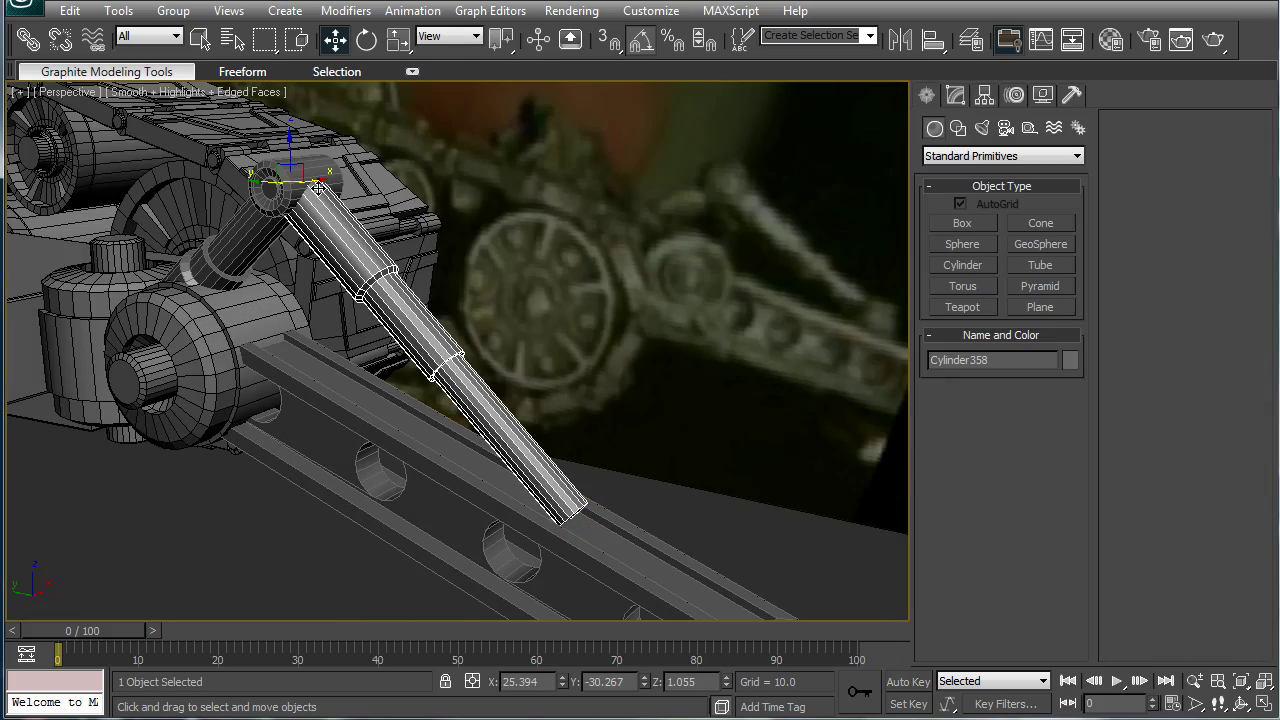
left_click(655, 510)
left_click(310, 177)
key("l")
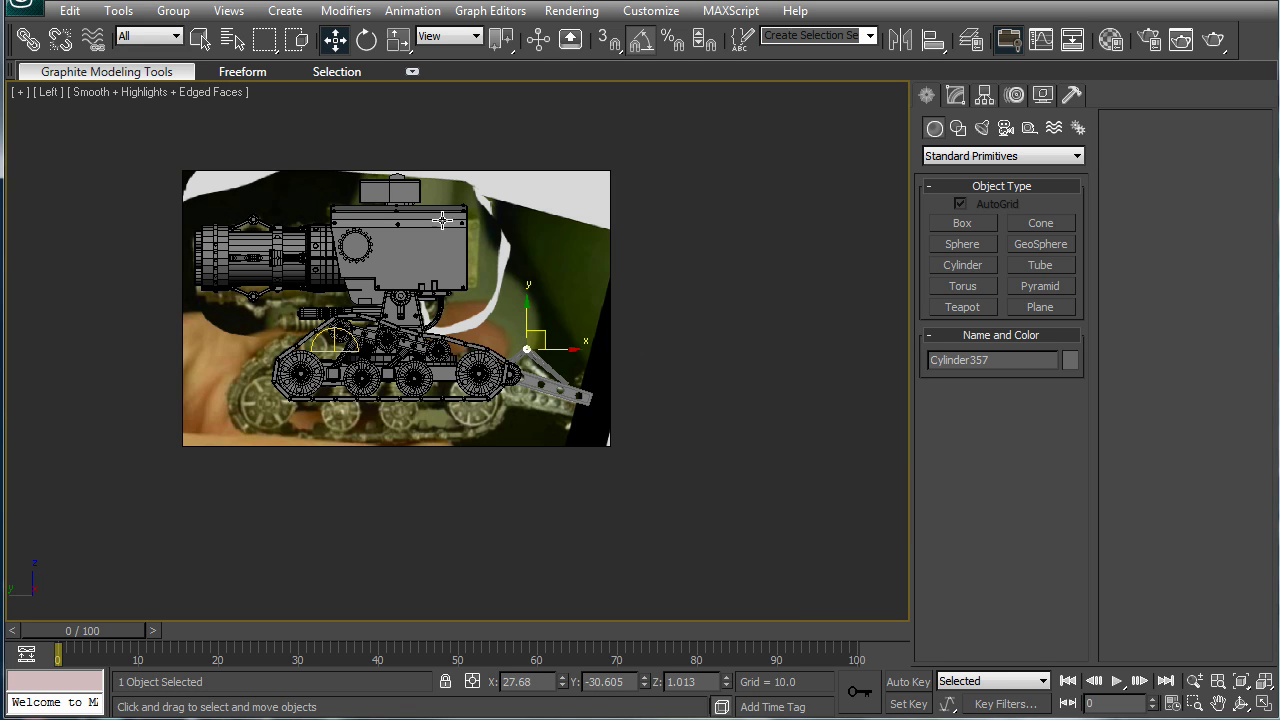
scroll(328, 359, "up", 10)
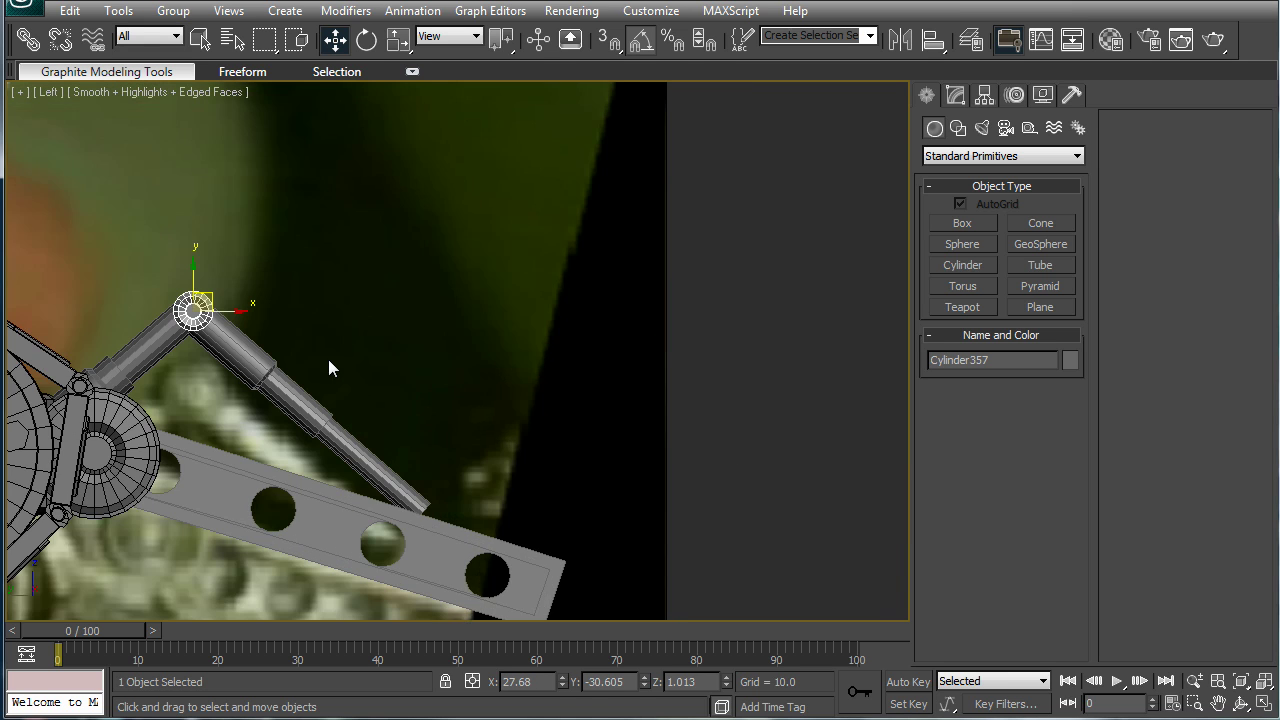
scroll(328, 367, "up", 4)
left_click_drag(124, 225, 431, 511)
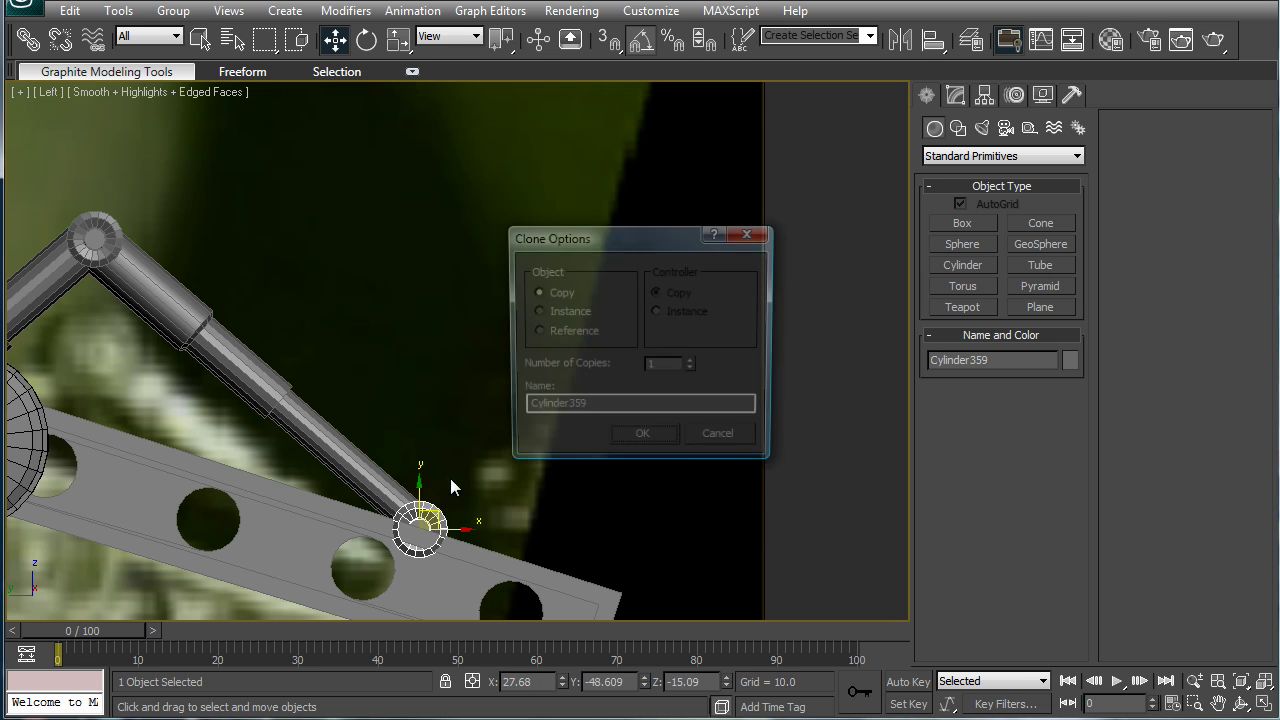
left_click(644, 441)
- Shift the copied cross cylinder along the X axis in the top view to center it across the arm
key("p")
key("z")
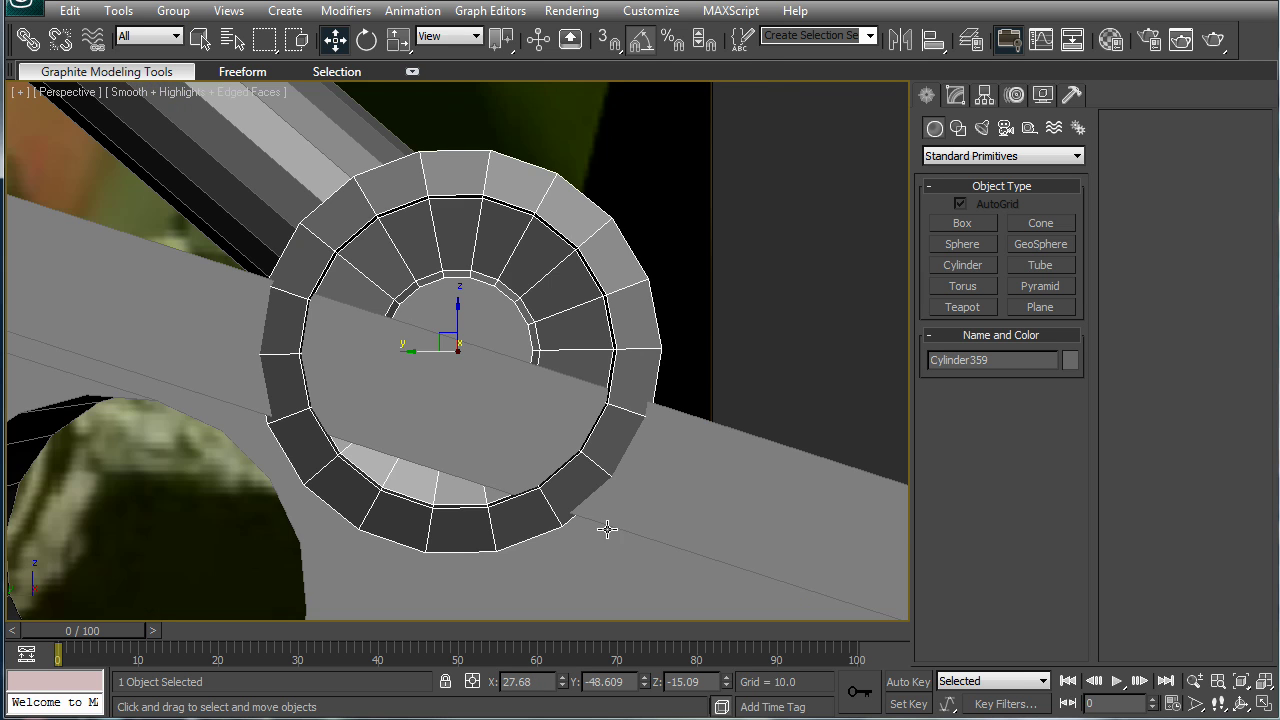
middle_click_drag(606, 526, 664, 372, "alt")
left_click(725, 368)
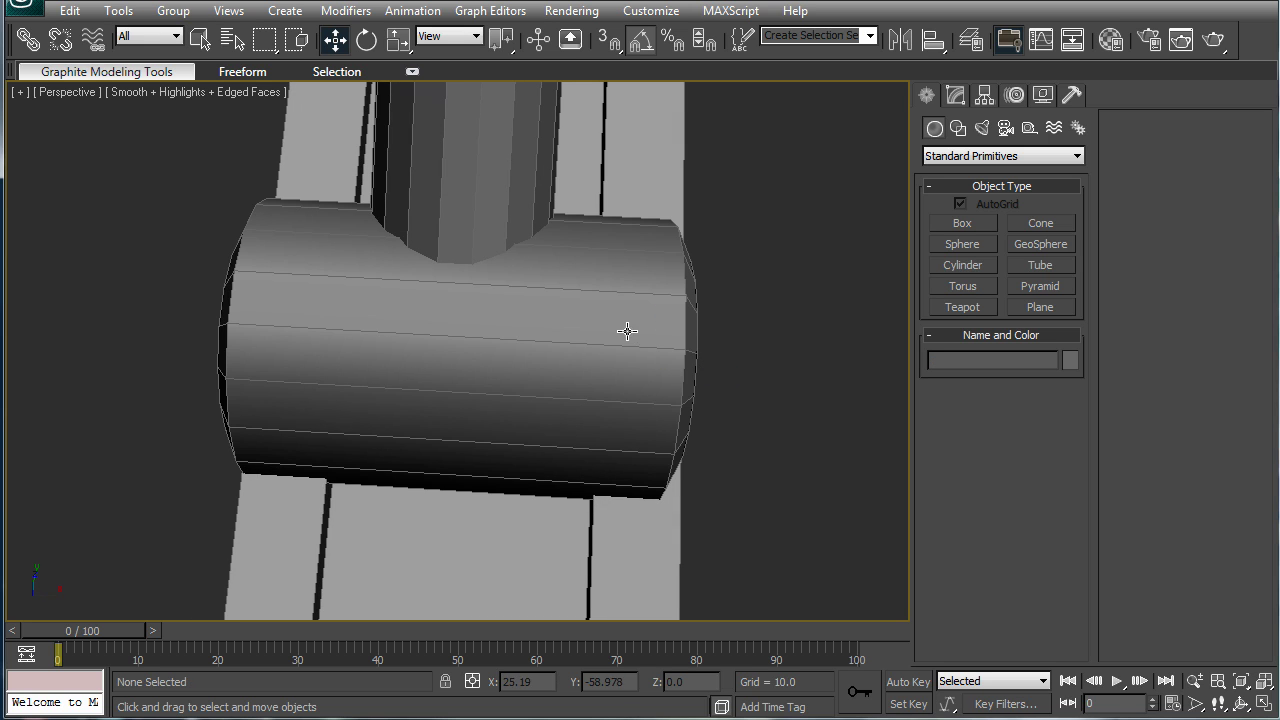
left_click(433, 318)
key("t")
key("z")
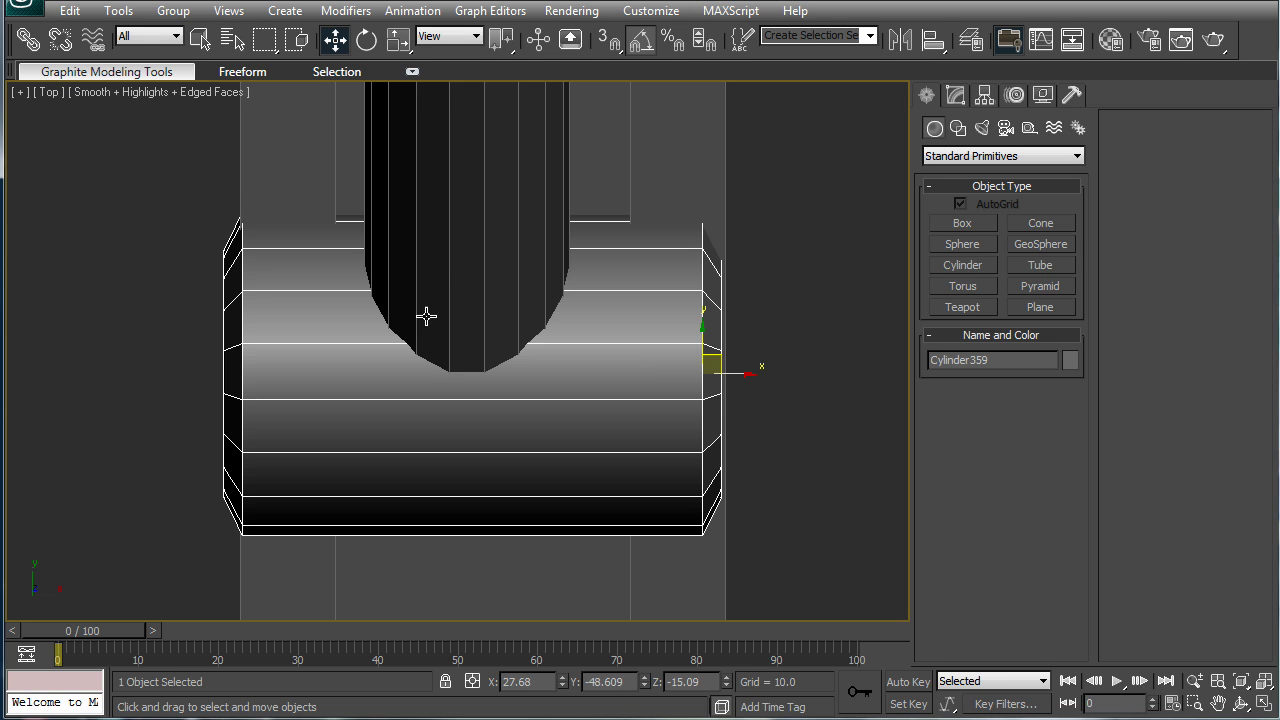
left_click_drag(738, 372, 751, 374)
- Narrow the copied cross cylinder along its local Z axis so its ends sit inside the arm's side edges
key("r")
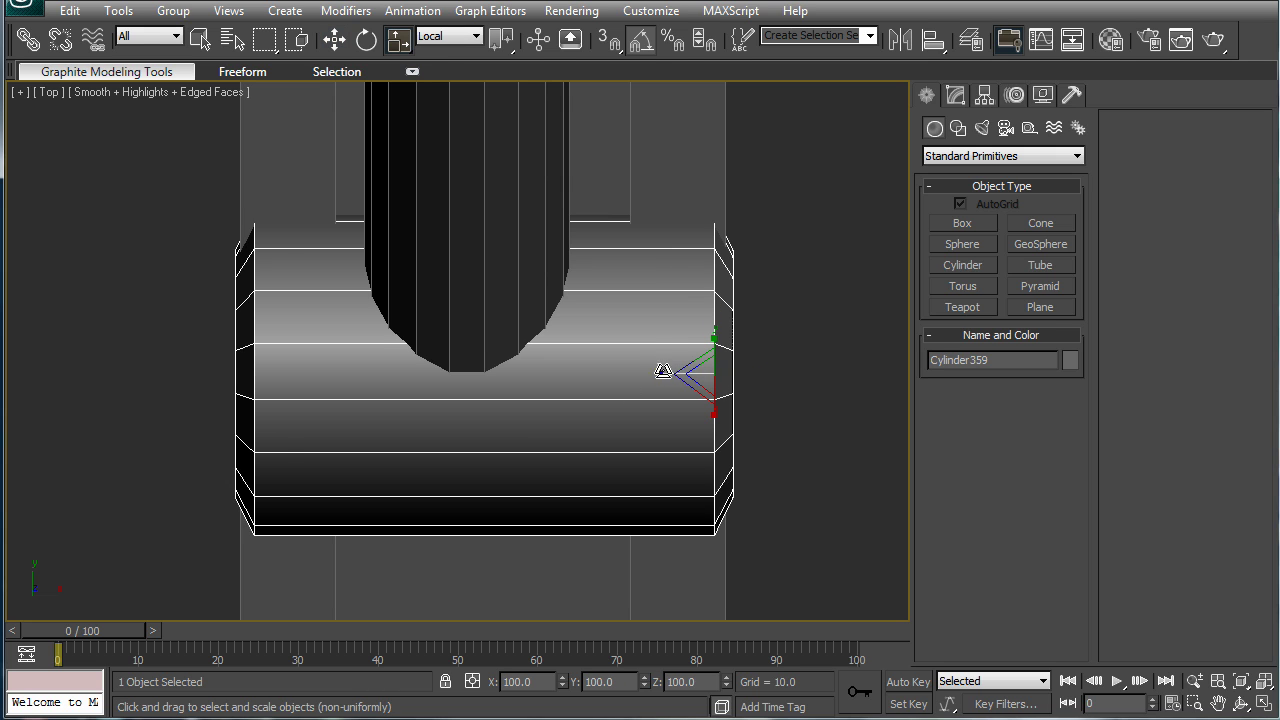
left_click_drag(664, 371, 727, 390)
key("w")
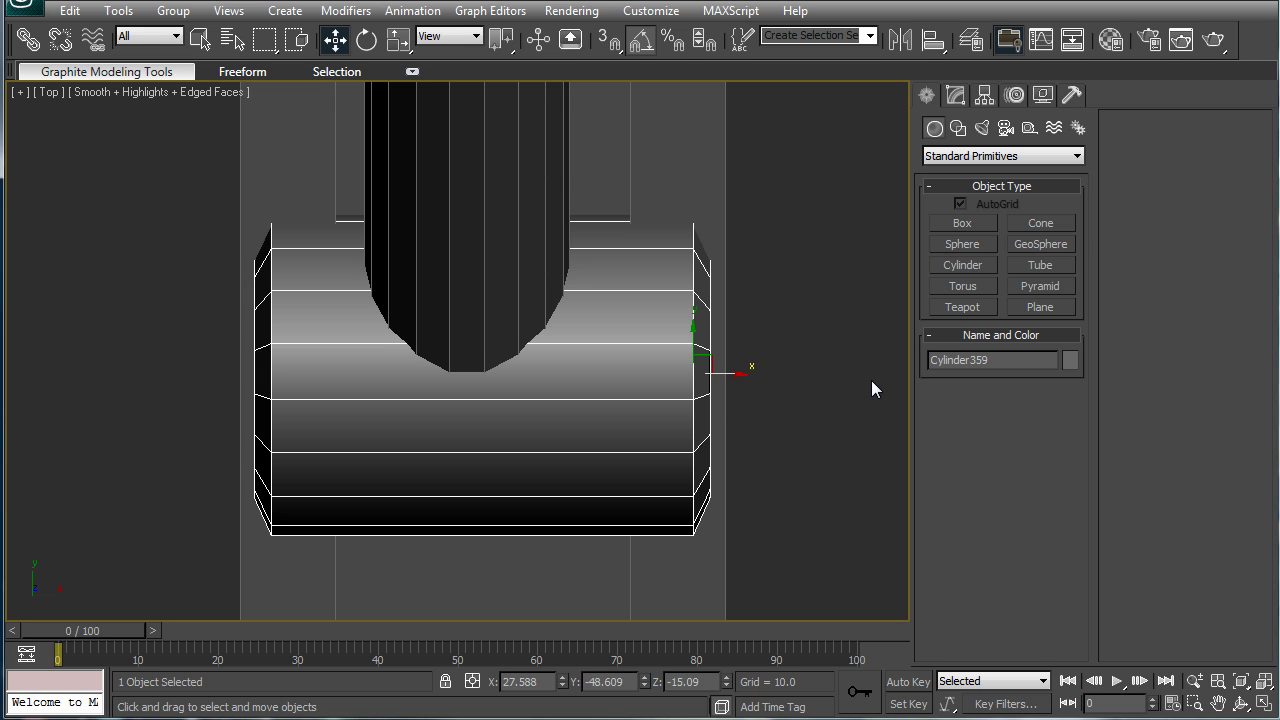
- Shift the mirrored piston rod slightly along the X axis in the top view to center it under the cross cylinder
left_click(837, 387)
scroll(726, 350, "down", 5)
middle_click_drag(575, 202, 559, 627)
left_click(465, 316)
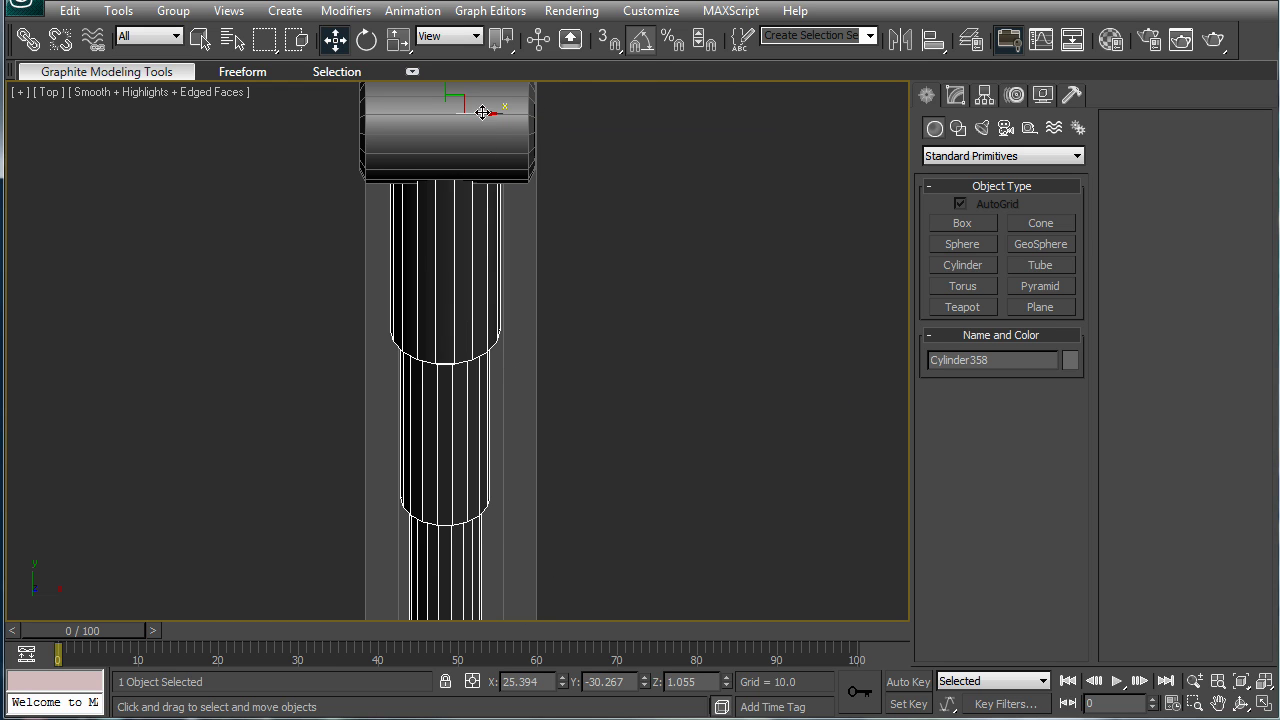
left_click_drag(482, 112, 485, 110)
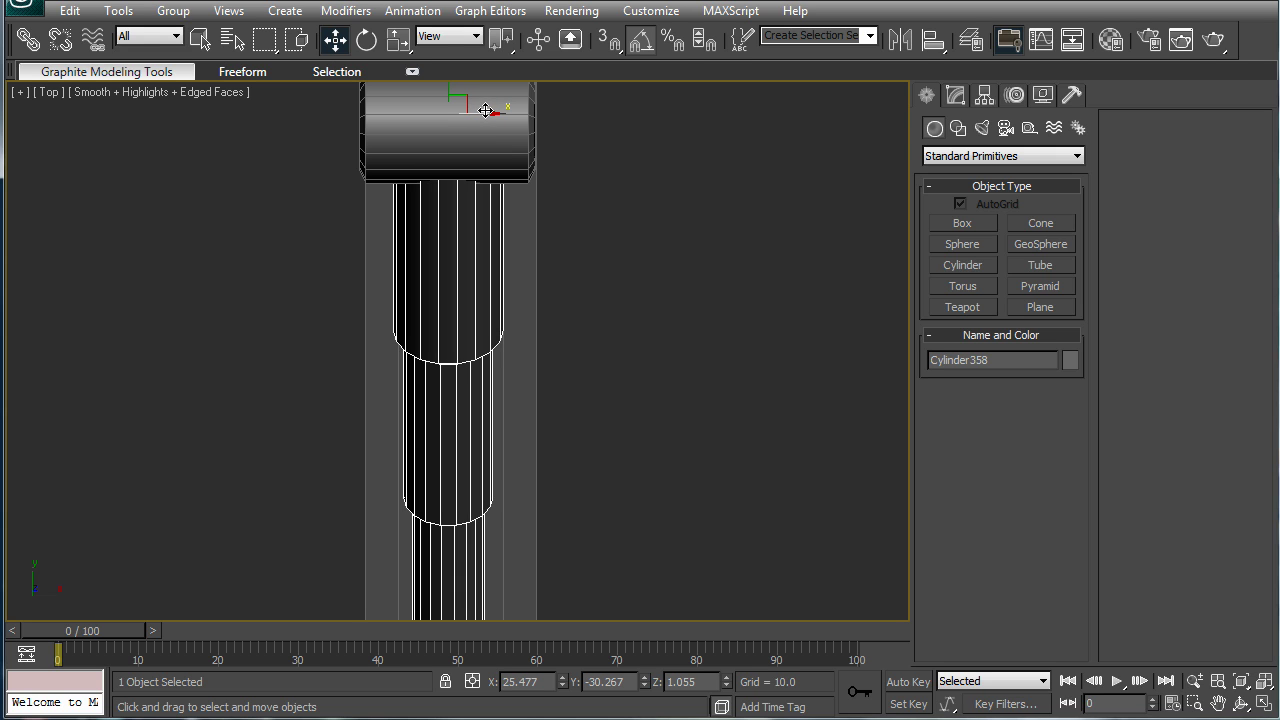
left_click(484, 110)
left_click(629, 336)
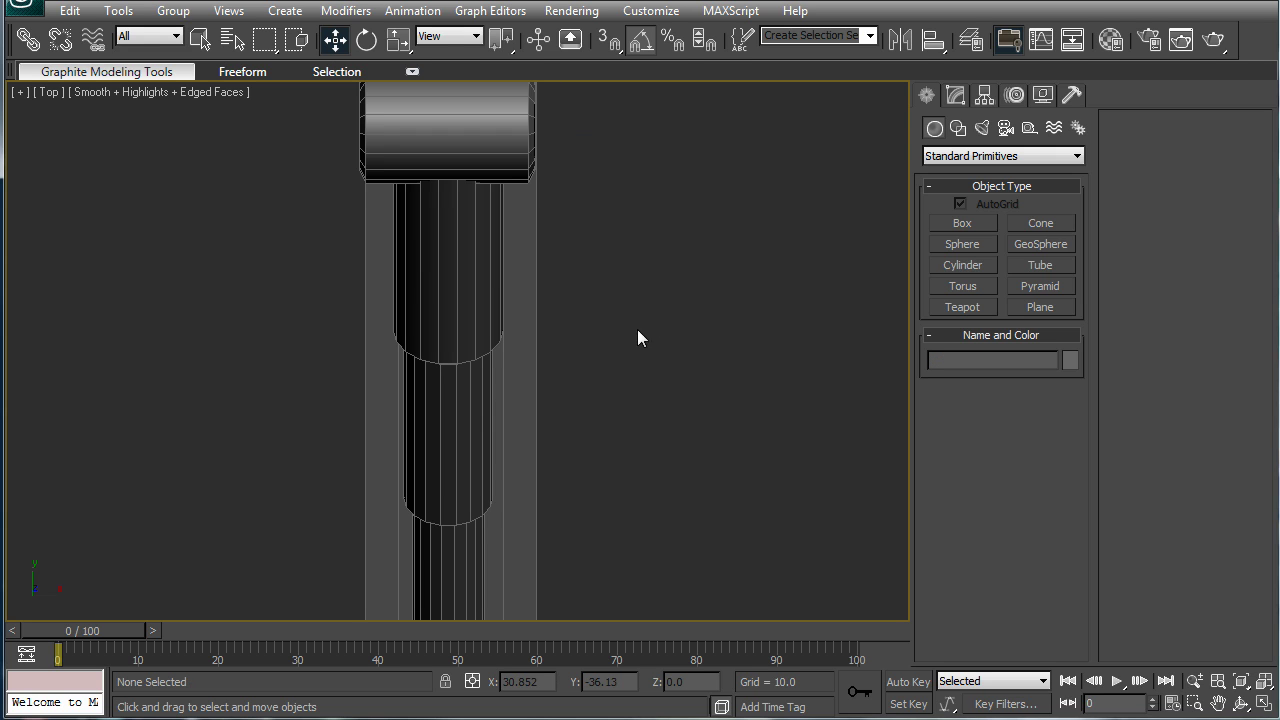
- Inspect the arm assembly against the chassis and tracks in the perspective view, closing in on the upper cross cylinder
key("p")
key("z")
scroll(633, 385, "down", 4)
middle_click_drag(633, 385, 712, 275, "alt")
scroll(712, 275, "up", 10)
middle_click_drag(869, 480, 609, 406)
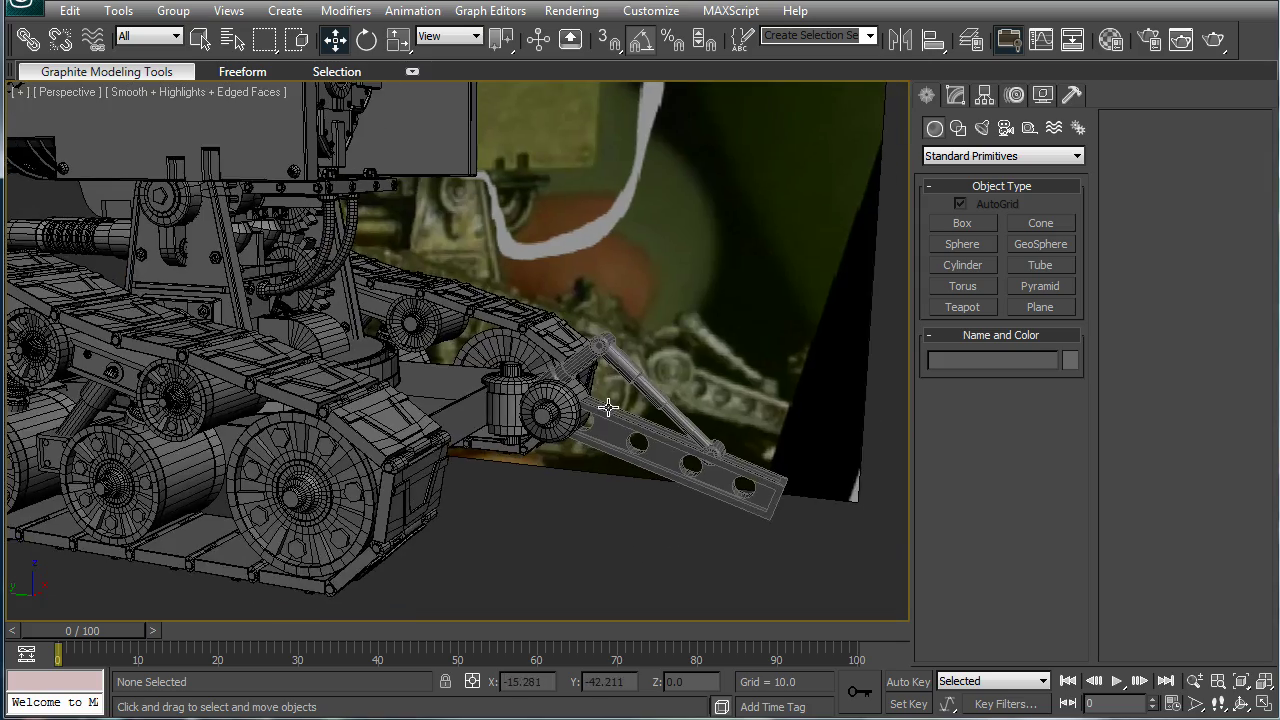
scroll(609, 406, "up", 2)
middle_click_drag(280, 245, 211, 205)
scroll(496, 322, "down", 3)
middle_click_drag(611, 360, 694, 383, "alt")
scroll(560, 394, "up", 5)
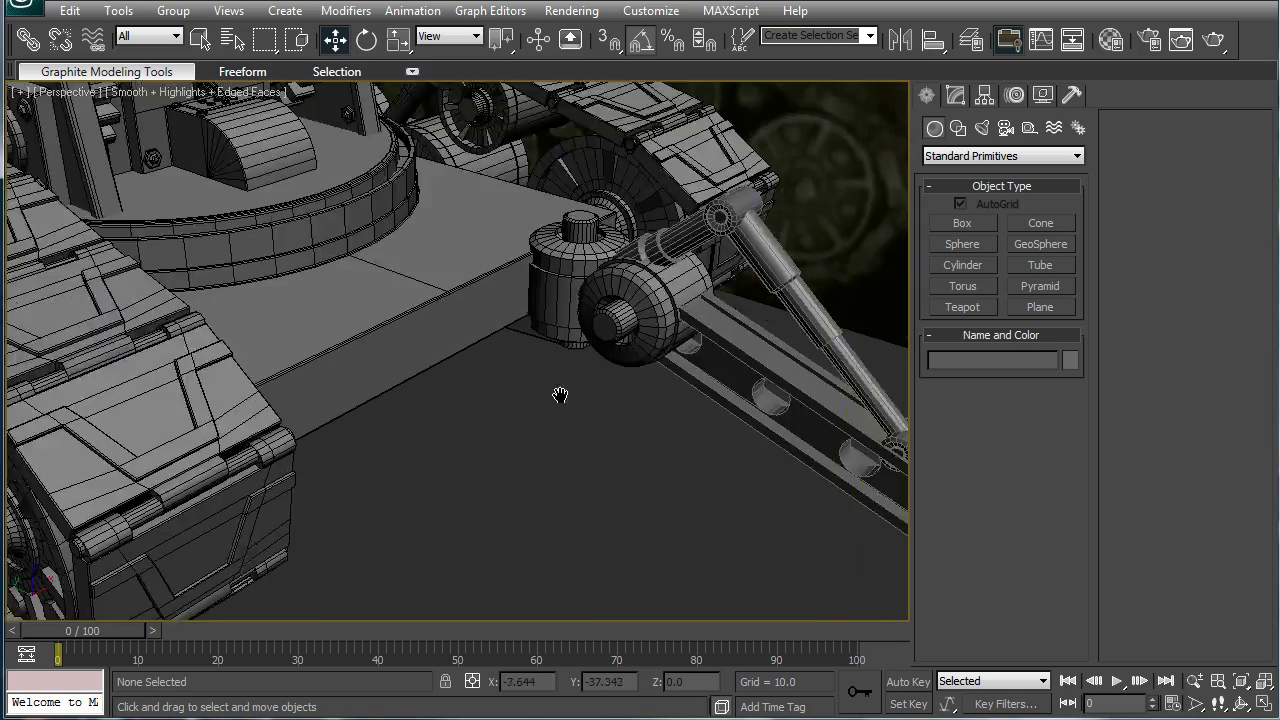
middle_click_drag(560, 394, 341, 444)
middle_click_drag(680, 332, 480, 420)
scroll(497, 295, "up", 2)
middle_click_drag(505, 290, 457, 364)
- Inset the ring of side polygons around the upper cross cylinder that joins the two piston rods
left_click(429, 329)
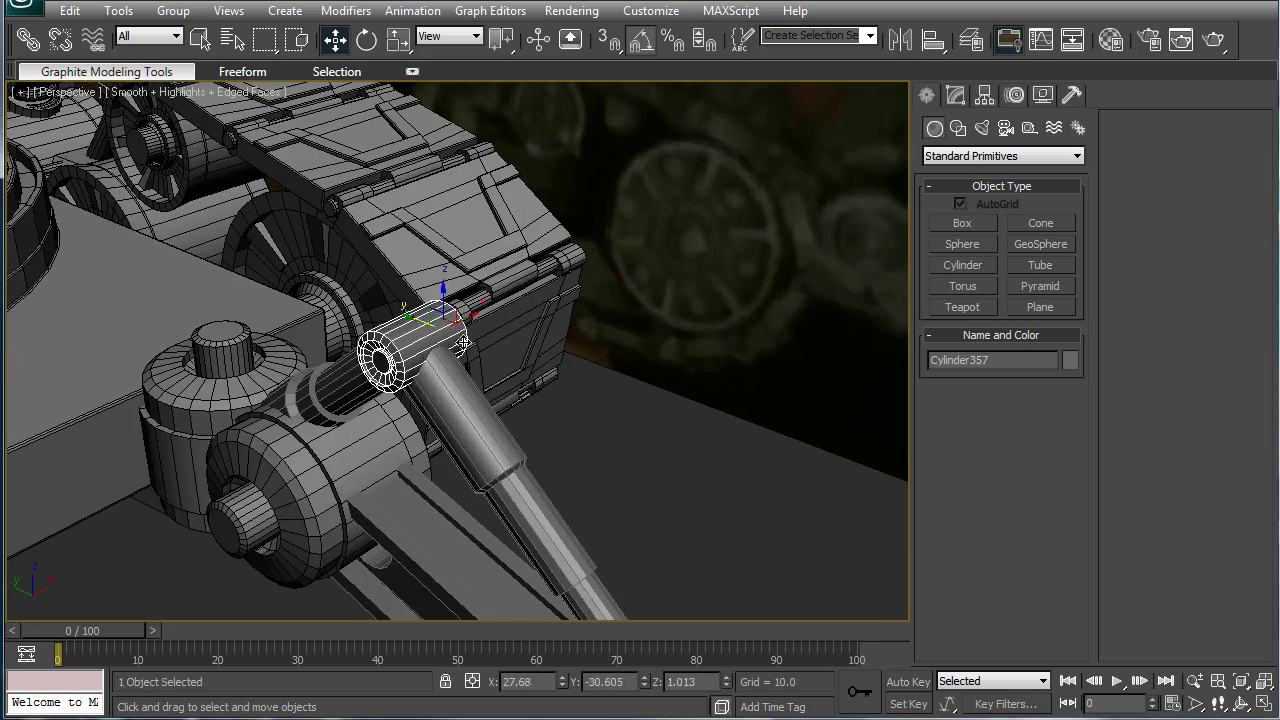
scroll(605, 465, "down", 1)
middle_click_drag(605, 465, 561, 374)
left_click(960, 98)
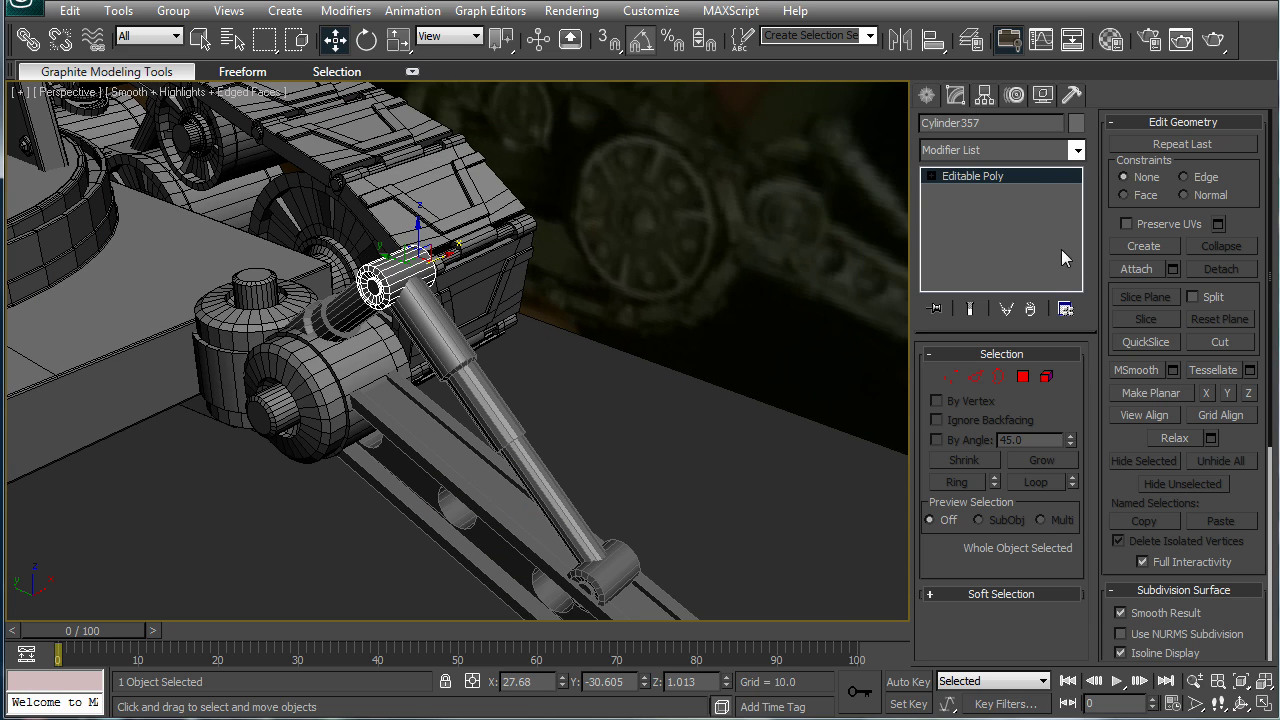
left_click(975, 377)
scroll(440, 300, "up", 2)
left_click(447, 300)
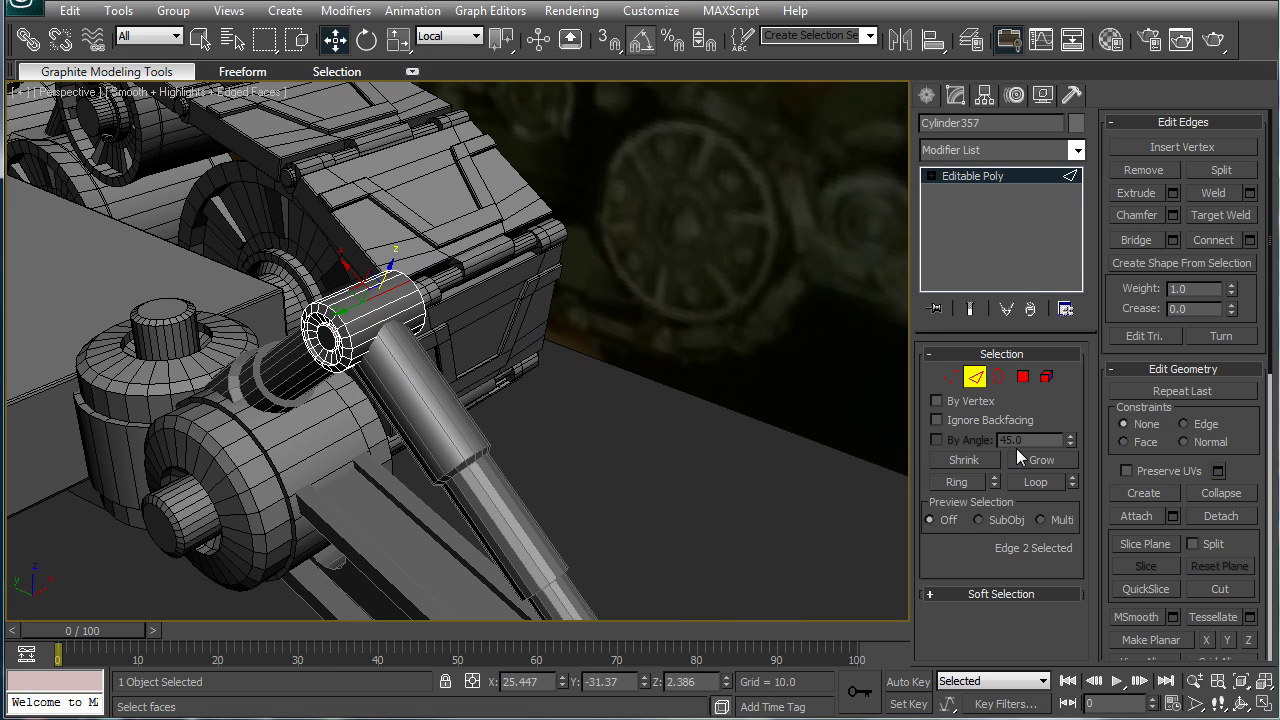
left_click(968, 482)
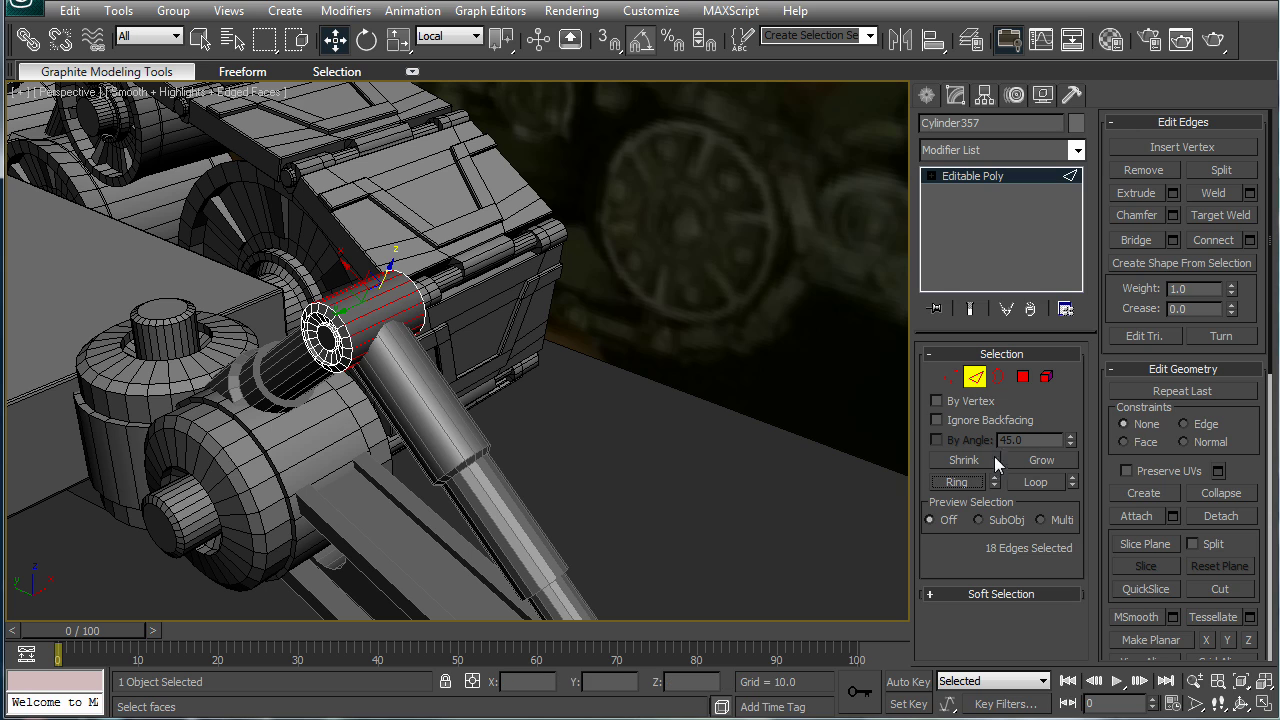
left_click(1021, 380, "ctrl")
left_click(1250, 191)
left_click(252, 285)
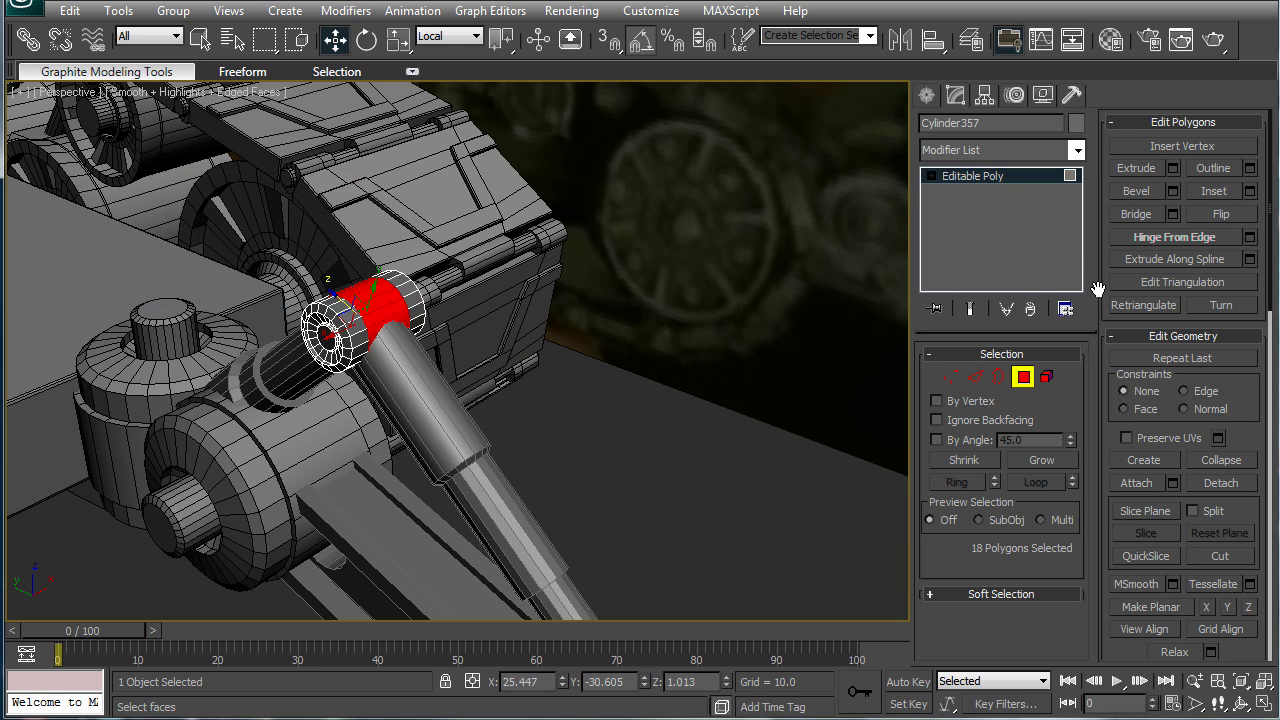
- Extrude the upper cross cylinder's inset band by a small amount along Local Normal
left_click(1173, 168)
left_click_drag(252, 180, 671, 291)
left_click_drag(791, 346, 789, 447)
scroll(524, 343, "up", 4)
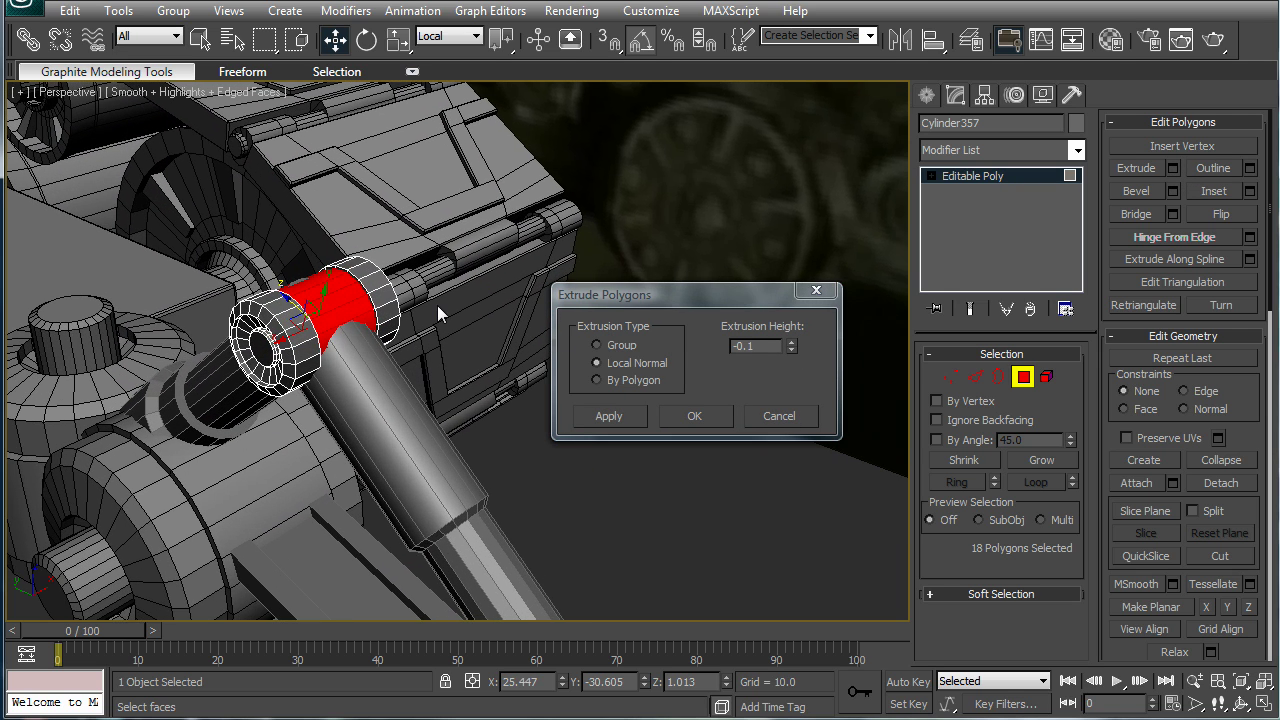
left_click_drag(793, 347, 801, 319)
left_click(707, 416)
left_click(978, 173)
left_click(702, 485)
- Inset the ring of side polygons around the lower cross cylinder as a group by 1.0
scroll(587, 543, "down", 2)
scroll(588, 552, "down", 5)
left_click(555, 535)
key("z")
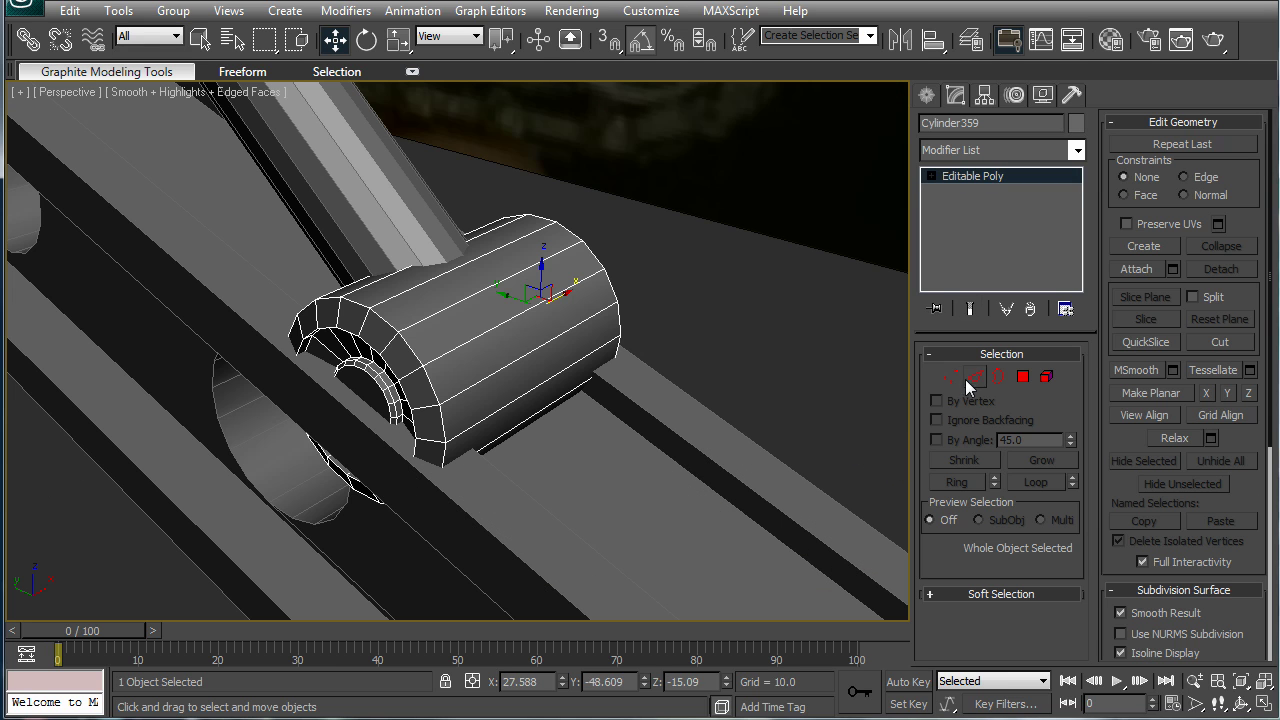
left_click(967, 378)
left_click(470, 298)
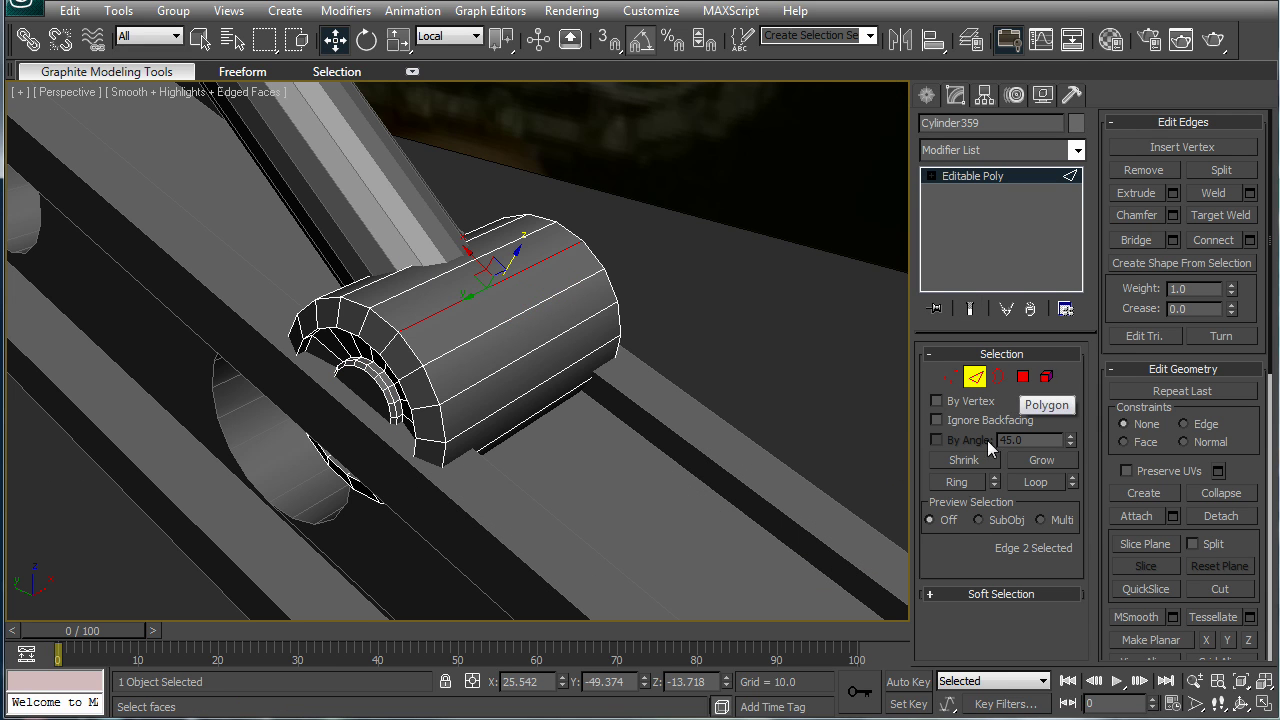
left_click(968, 481)
left_click(1022, 376, "ctrl")
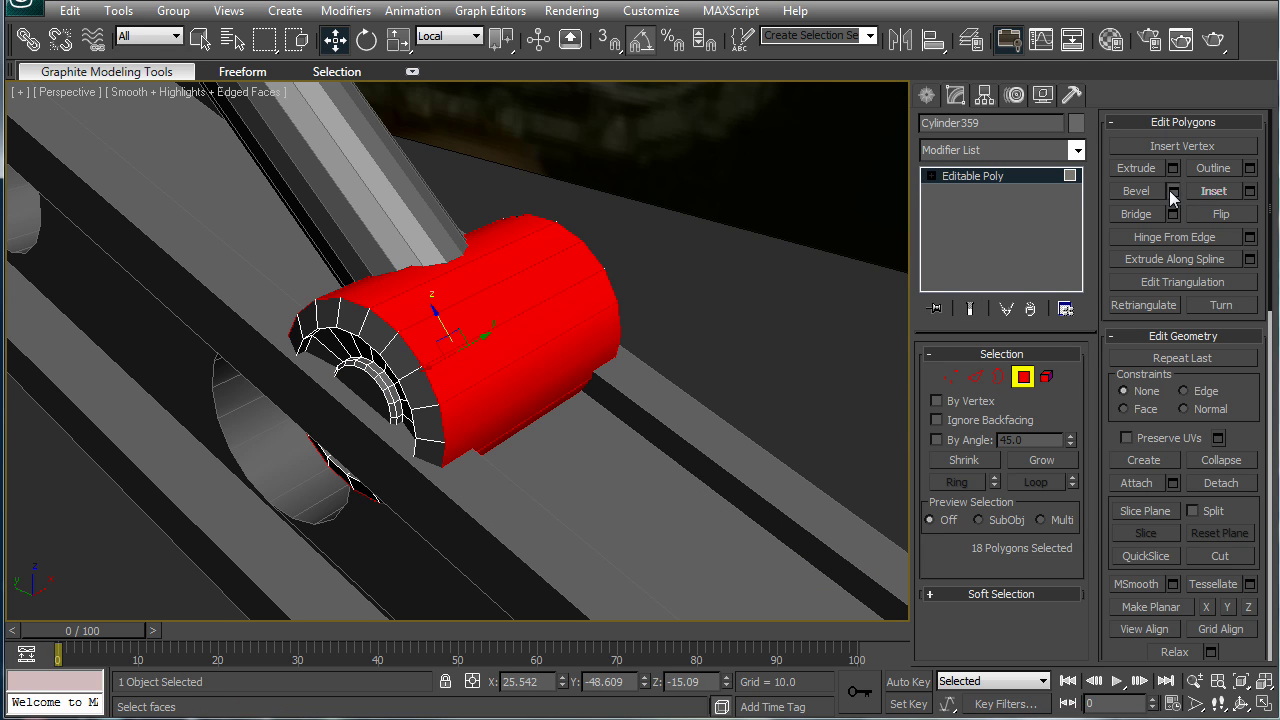
left_click(1174, 190)
left_click(694, 420)
left_click(1173, 168)
left_click(691, 414)
left_click(1250, 190)
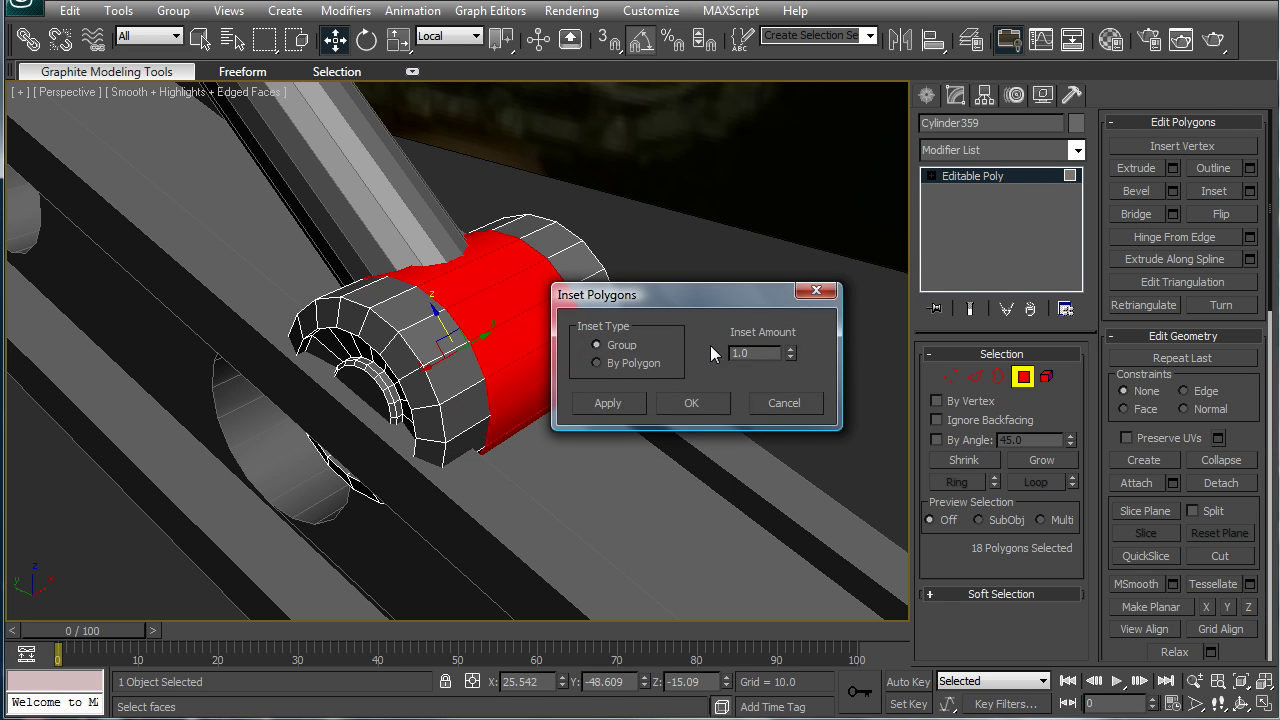
left_click(703, 408)
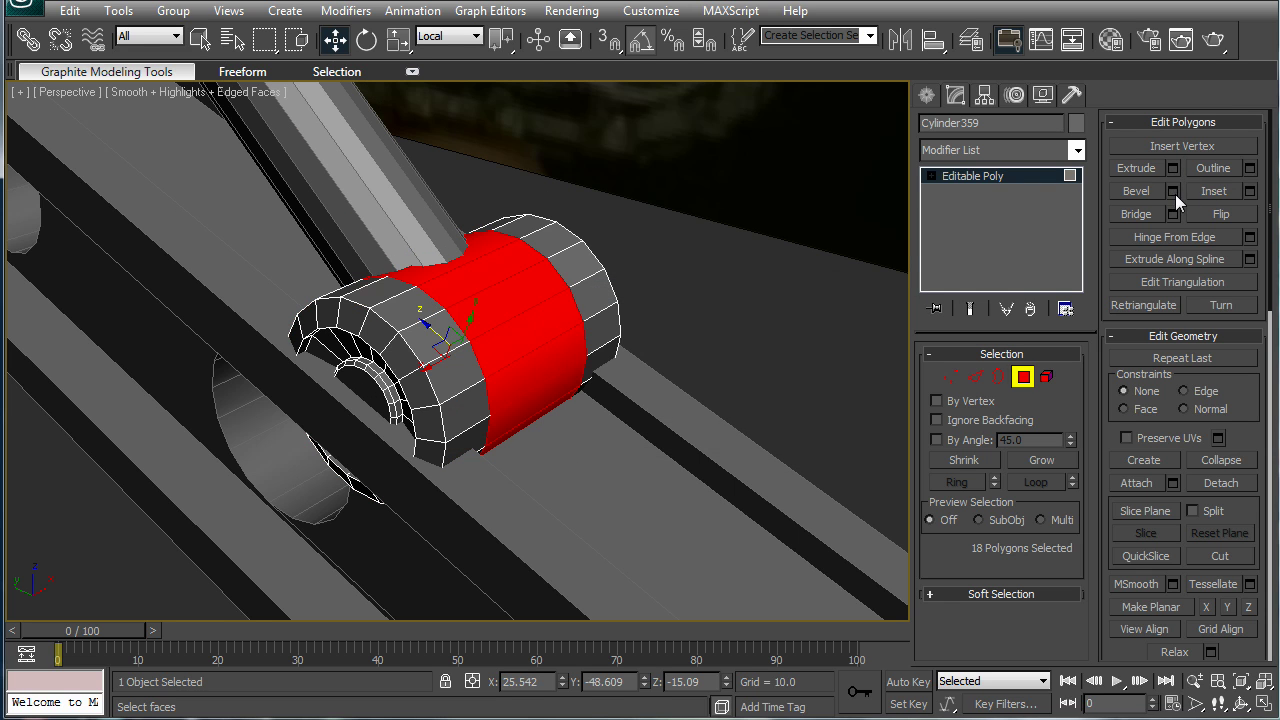
- Extrude the lower cross cylinder's inset band by a small amount along Local Normal
left_click(1173, 168)
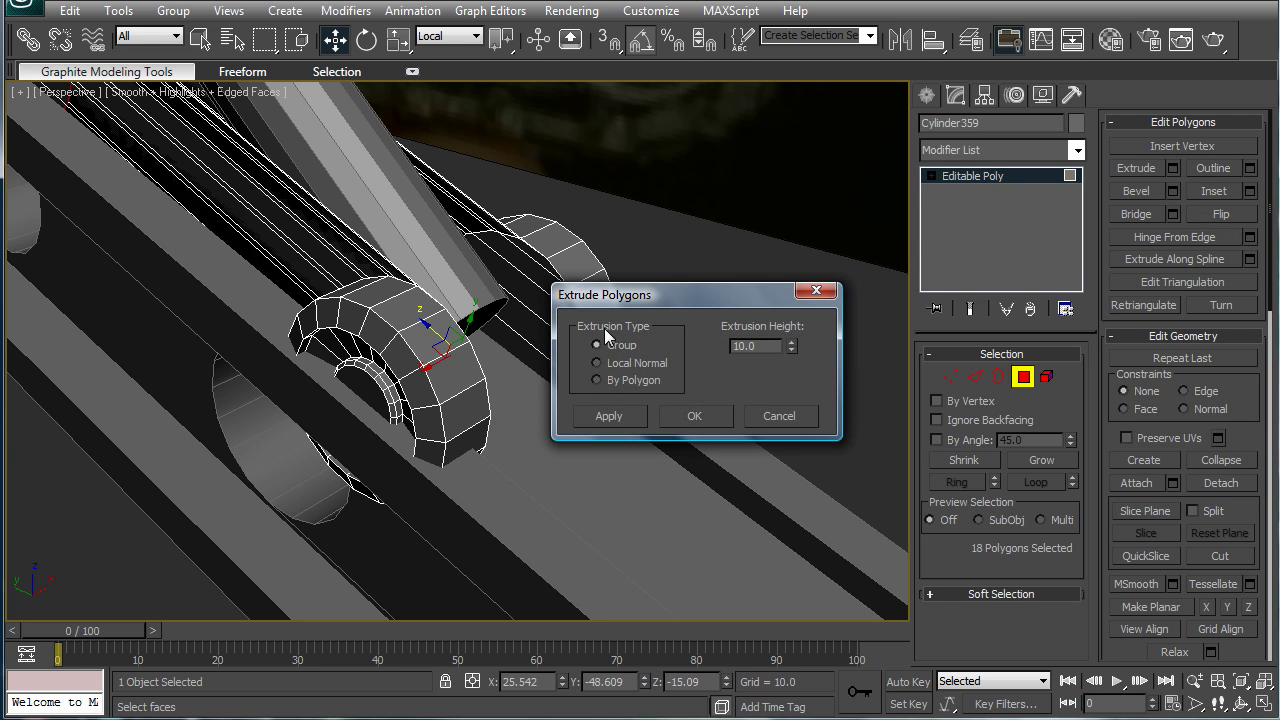
left_click(598, 364)
left_click_drag(793, 350, 781, 435)
left_click_drag(790, 350, 786, 387)
left_click(727, 416)
left_click(964, 180)
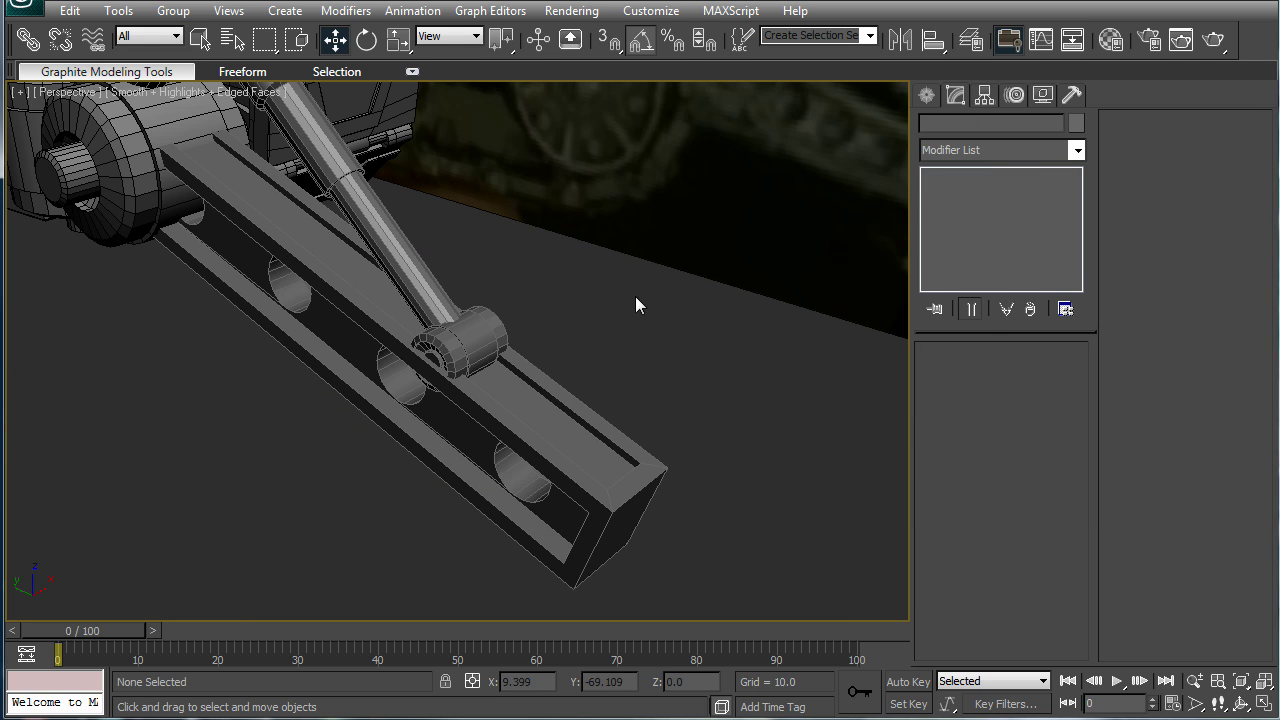
- Select the perforated arm's recessed top and bottom polygons with the surrounding frame faces, and convert the selection to edges
left_click(570, 405)
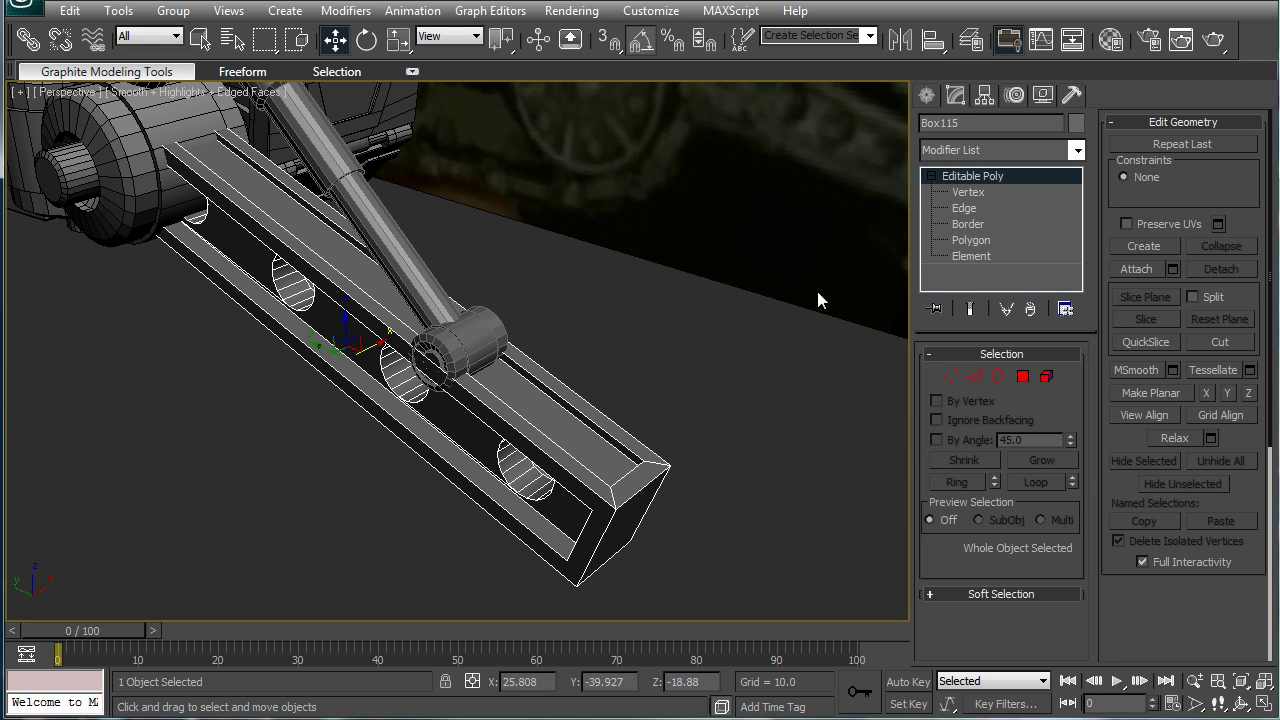
left_click(990, 248)
left_click(565, 422)
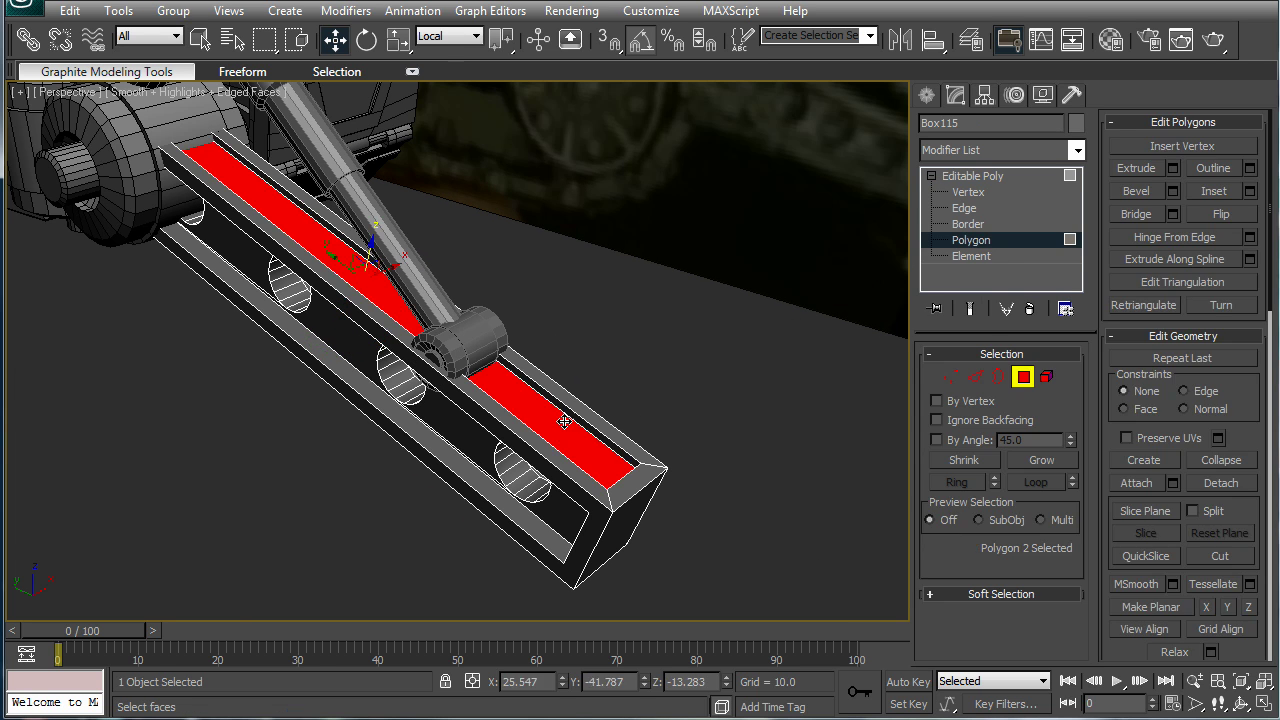
middle_click_drag(590, 428, 567, 318, "alt")
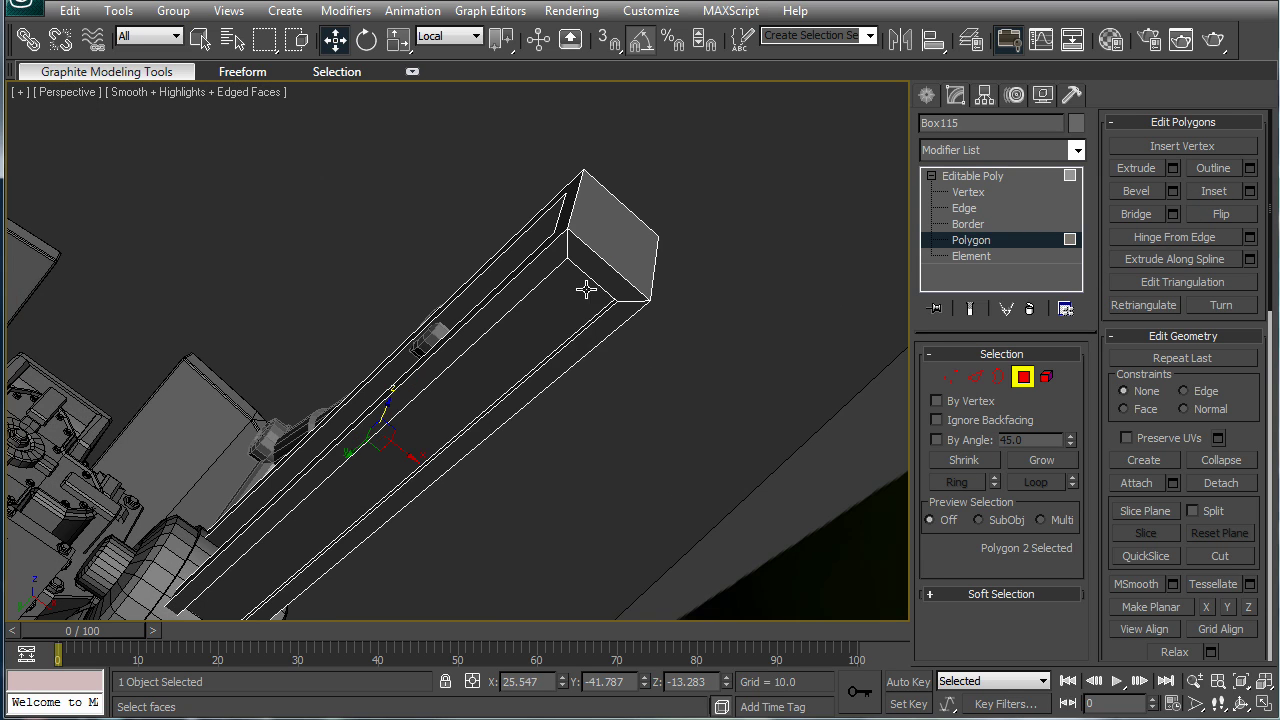
left_click(587, 290, "ctrl")
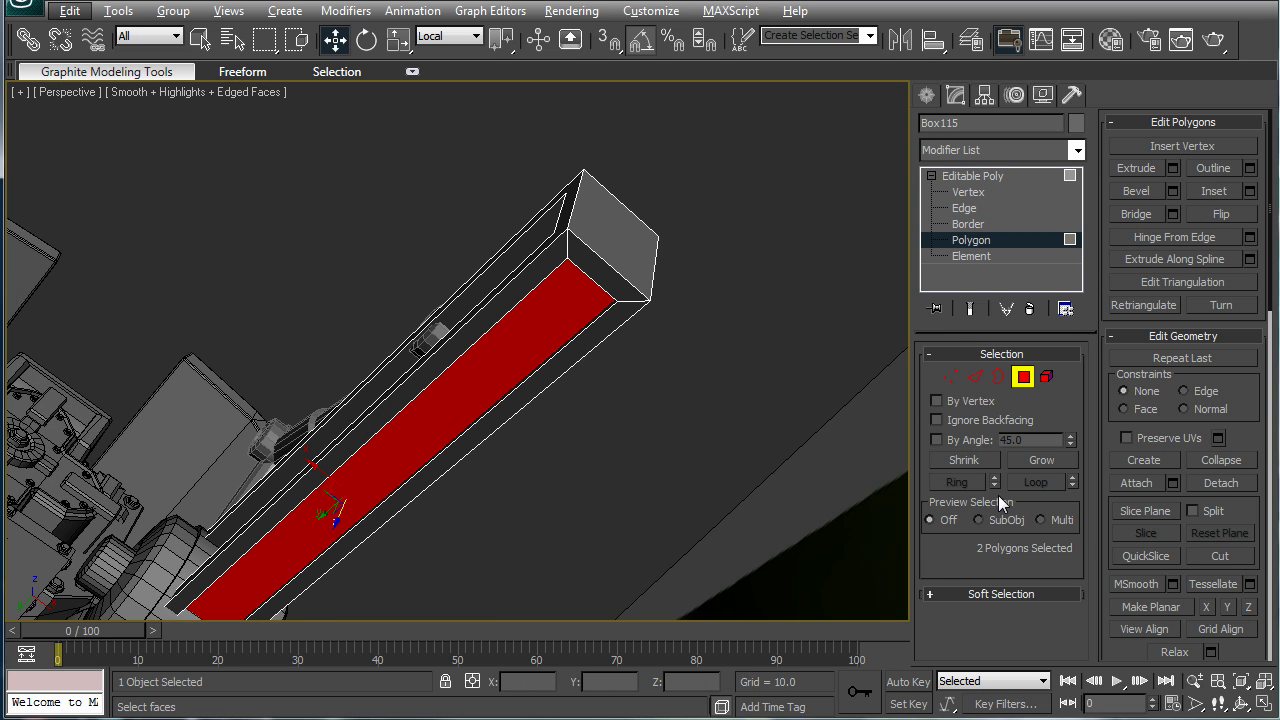
left_click(1037, 462)
left_click(1037, 462)
middle_click_drag(676, 418, 416, 332, "alt")
left_click(492, 438, "ctrl")
middle_click_drag(492, 438, 683, 385, "alt")
left_click(346, 380, "ctrl")
left_click(538, 405, "ctrl")
left_click(972, 381, "ctrl")
- Chamfer the perforated arm's selected frame edges by a very small amount with 1 segment
scroll(671, 437, "up", 3)
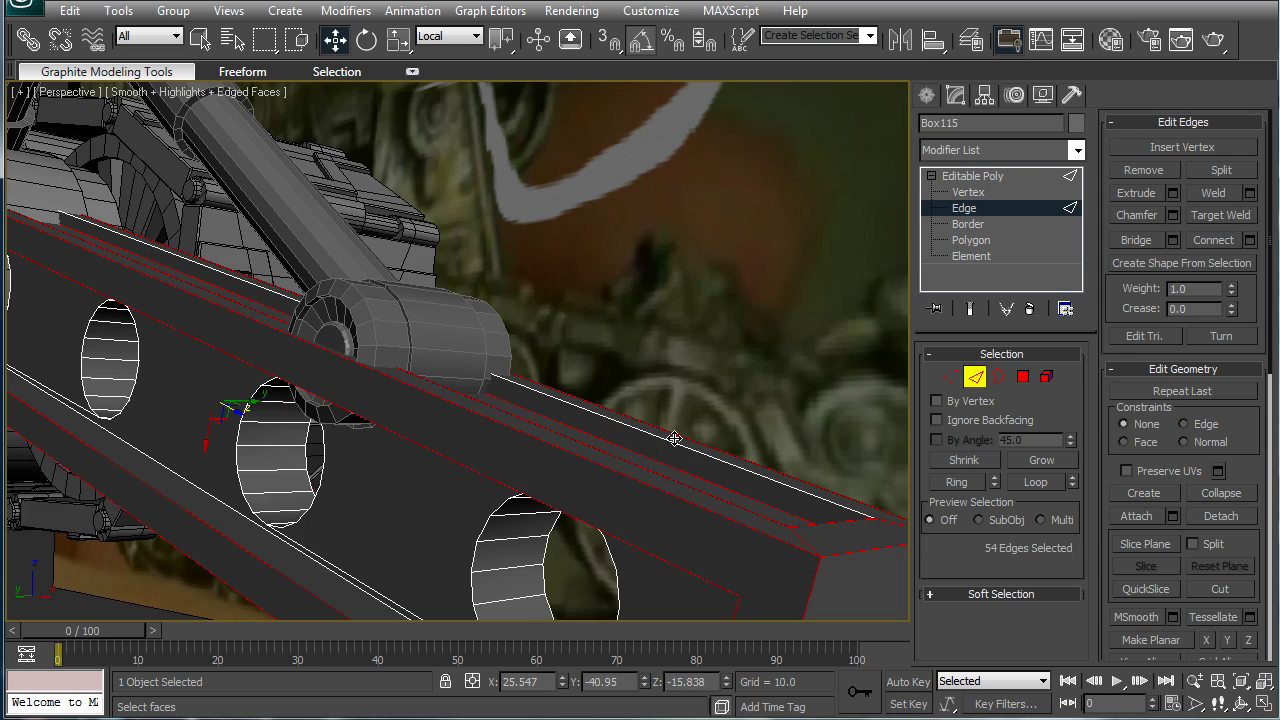
middle_click_drag(671, 437, 566, 335, "alt")
left_click(1174, 215)
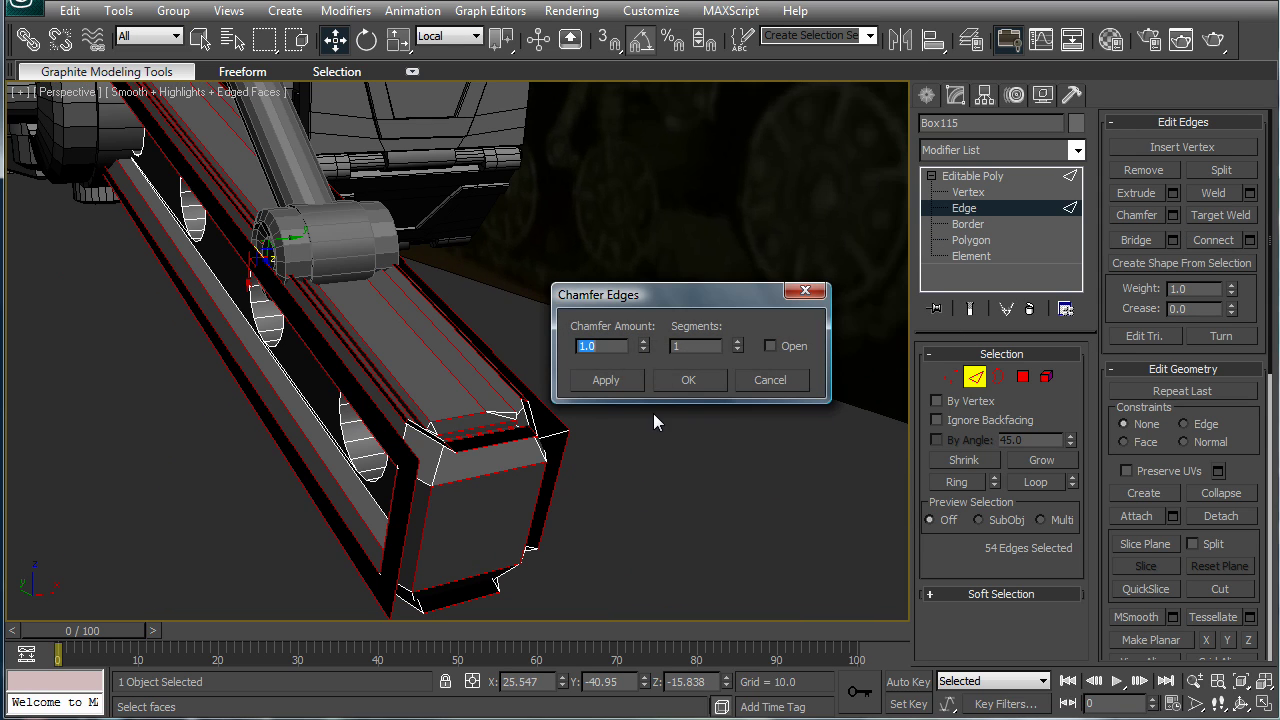
left_click(655, 383)
left_click_drag(644, 343, 643, 437)
left_click(663, 385)
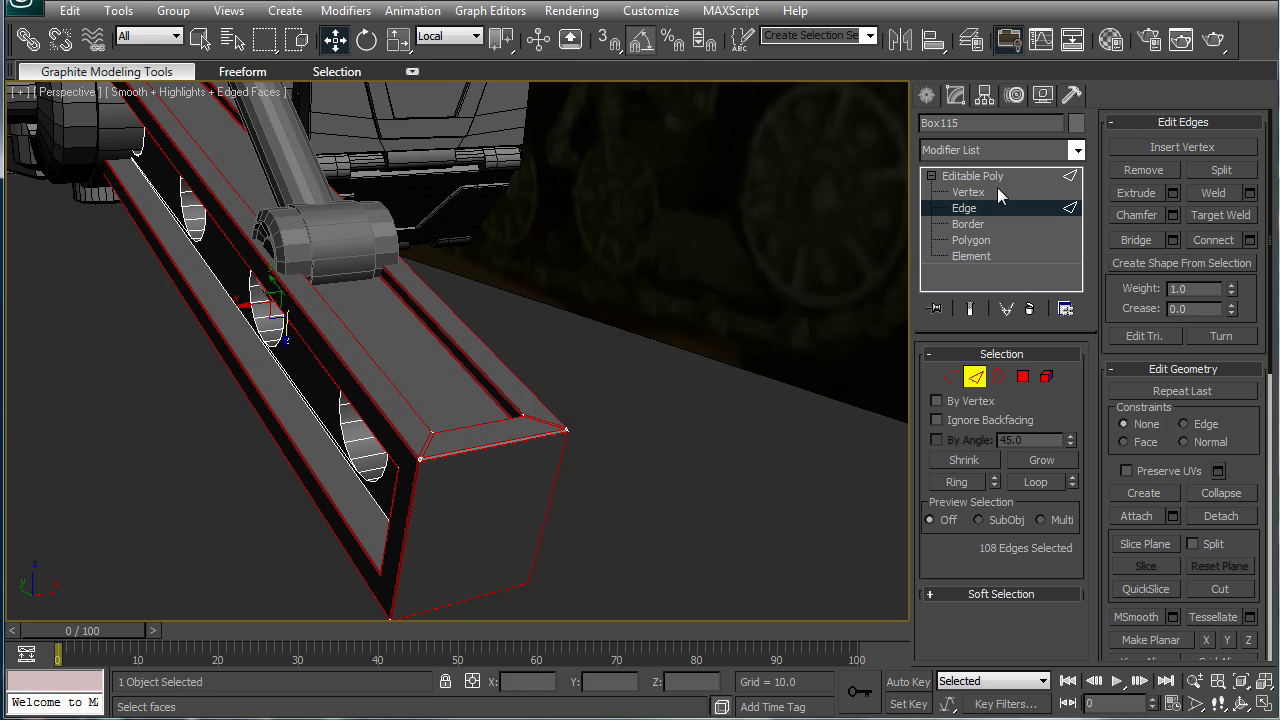
left_click(1006, 177)
left_click(737, 431)
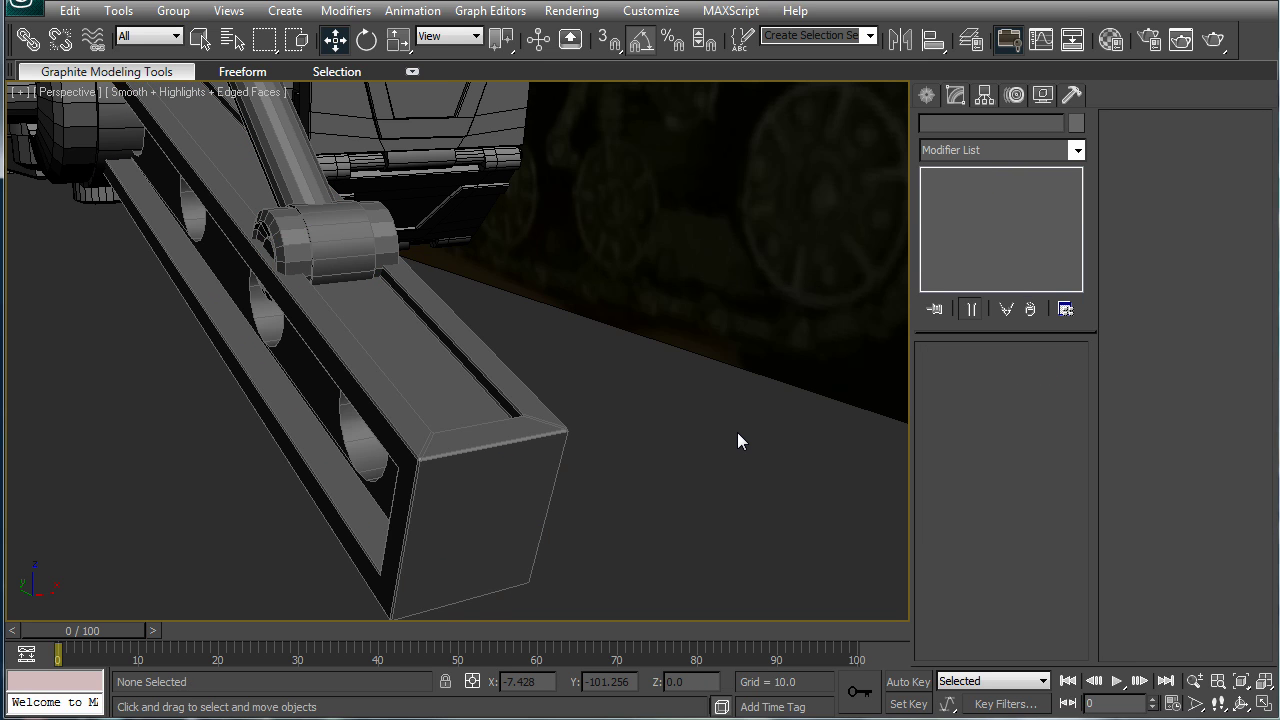
- Raise the lower cross cylinder so it sits higher on the perforated arm's upper face
scroll(746, 486, "down", 2)
middle_click_drag(774, 477, 698, 308, "alt")
middle_click_drag(420, 245, 505, 390)
scroll(505, 390, "up", 3)
left_click(548, 385)
left_click_drag(515, 360, 515, 318)
middle_click_drag(515, 318, 420, 340, "alt")
- Rotate the lower piston rod slightly in the left view, with angle snap off, to aim it at the lower cross cylinder
left_click(362, 268)
left_click(362, 268)
key("l")
scroll(470, 345, "up", 3)
scroll(470, 345, "up", 5)
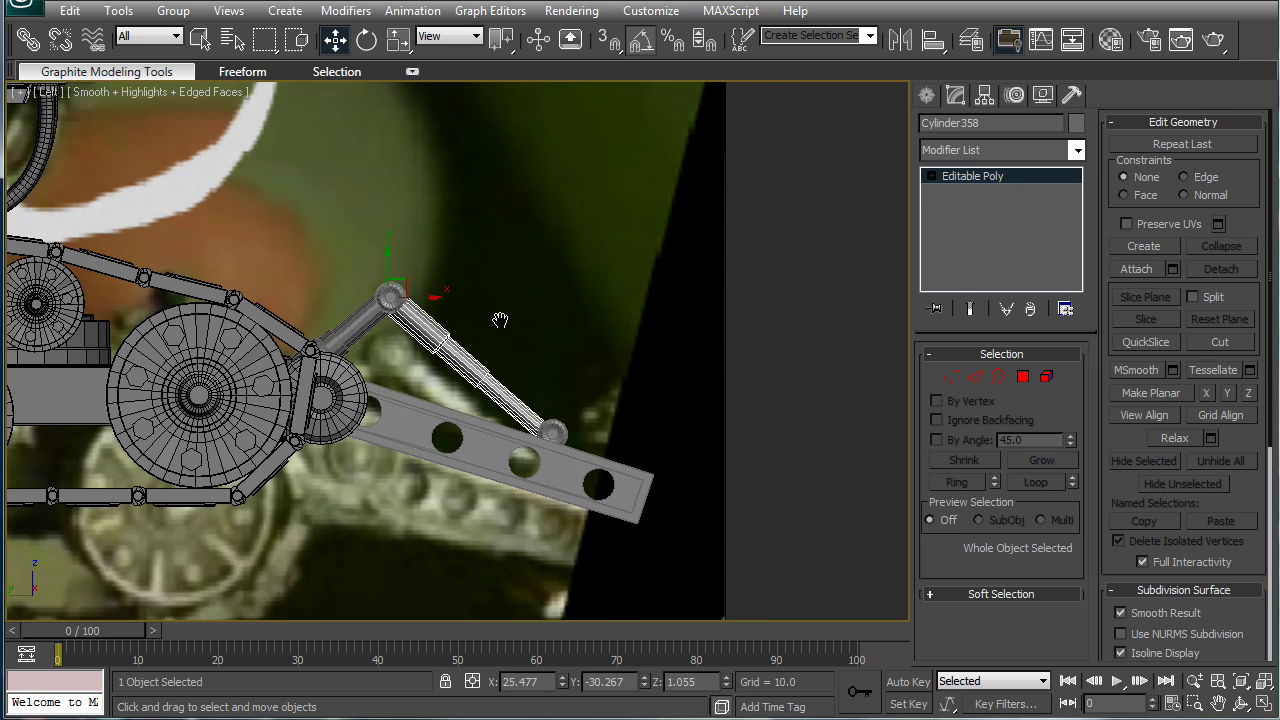
key("e")
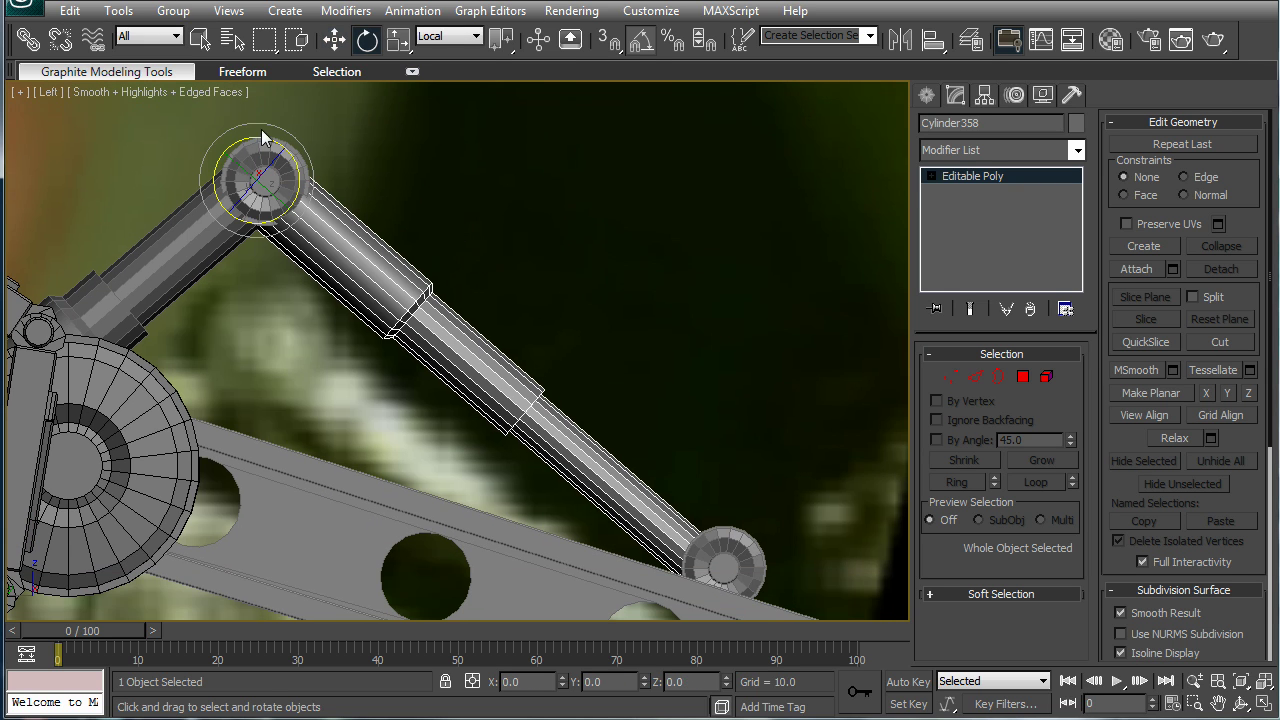
key("a")
left_click_drag(273, 141, 275, 137)
left_click(600, 250)
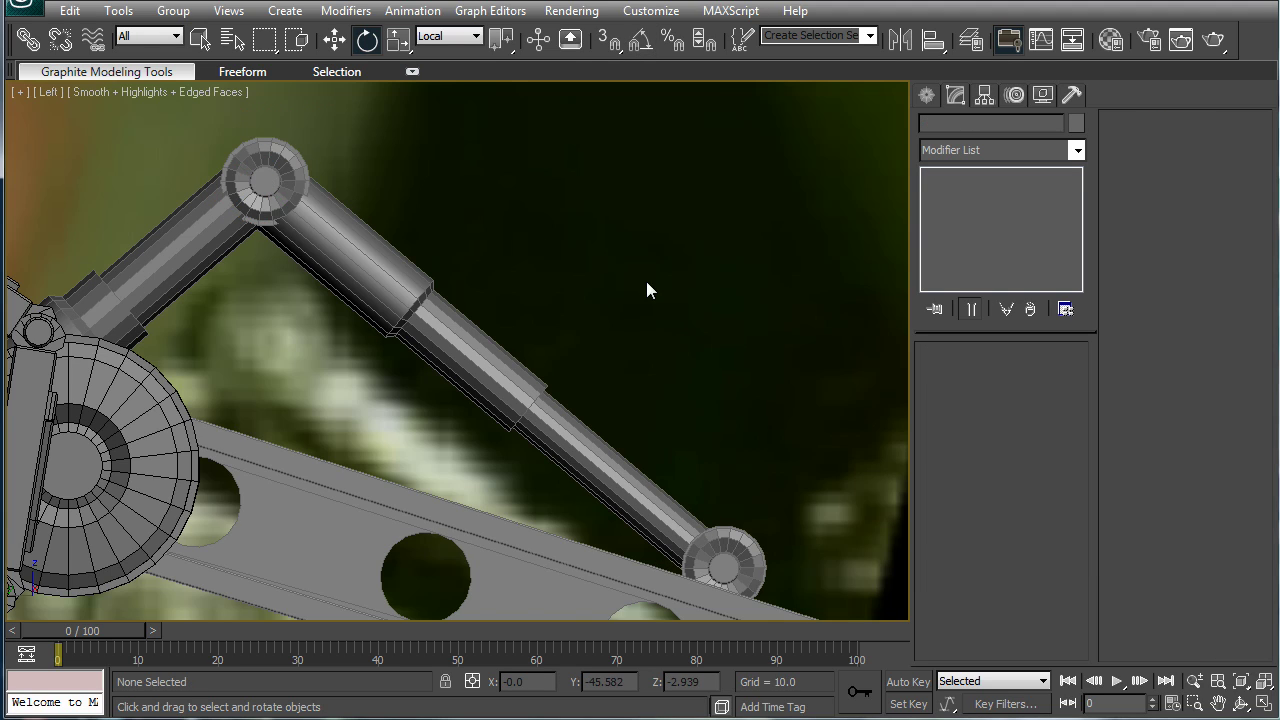
key("p")
middle_click_drag(703, 382, 581, 397, "alt")
middle_click_drag(544, 207, 669, 378, "alt")
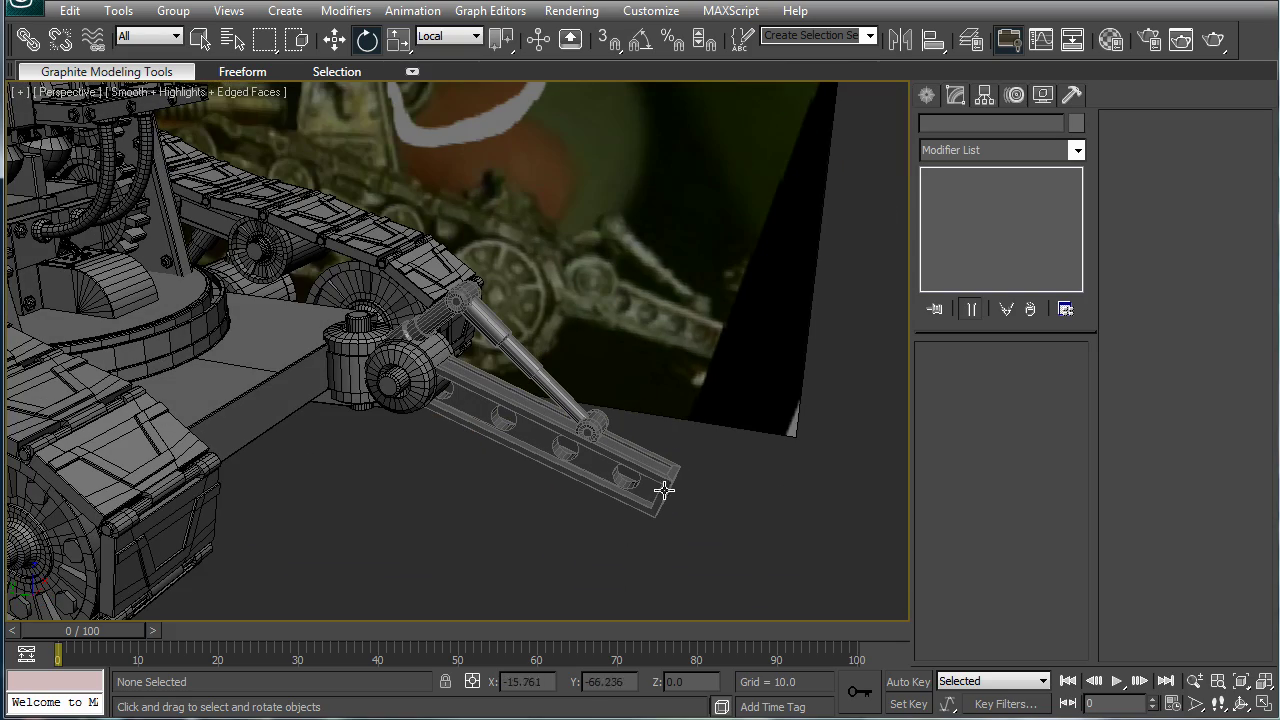